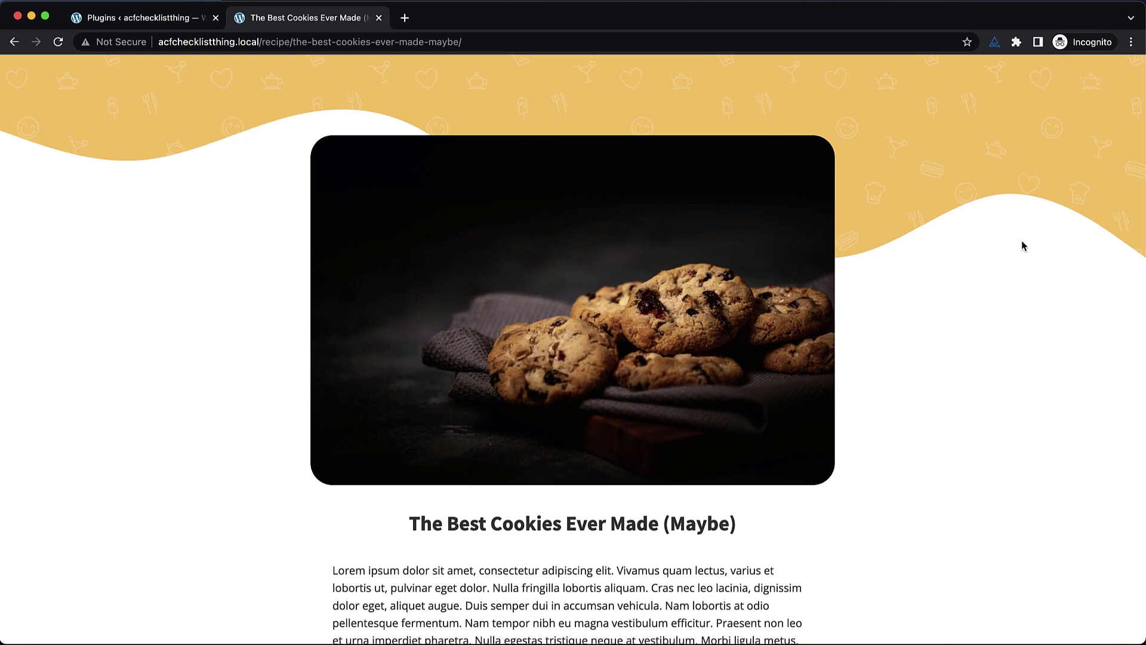
In the Ingredients List, uncheck chocolate, butter, confectioner's sugar and eggs.
scroll(1022, 246, down, 2)
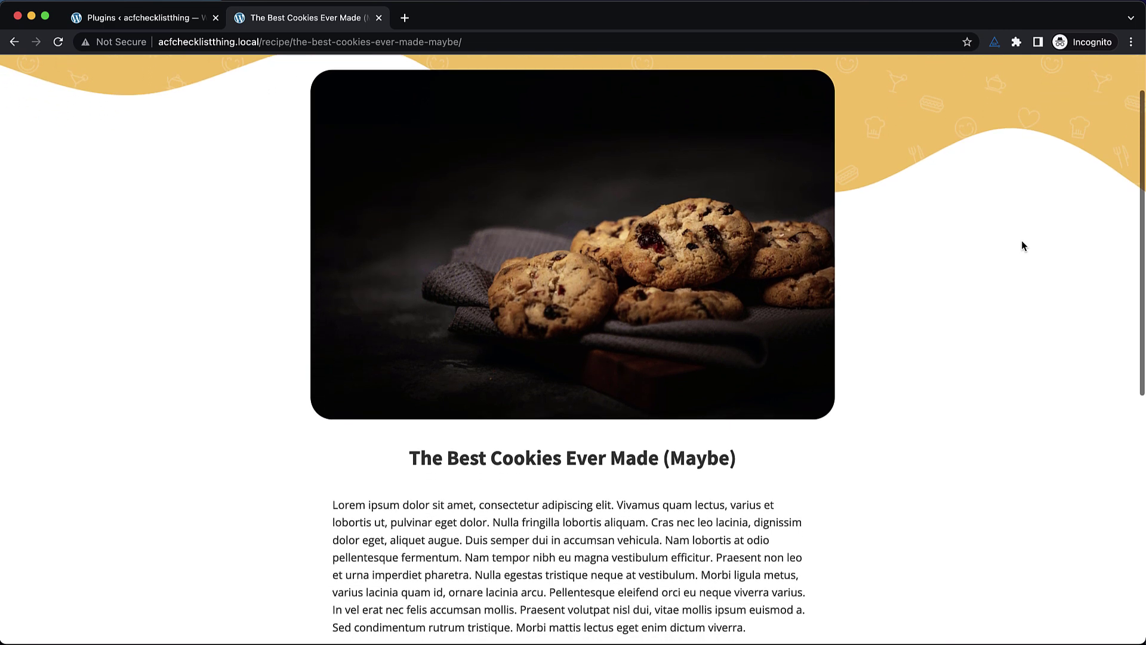
scroll(1022, 246, down, 2)
scroll(1022, 246, down, 4)
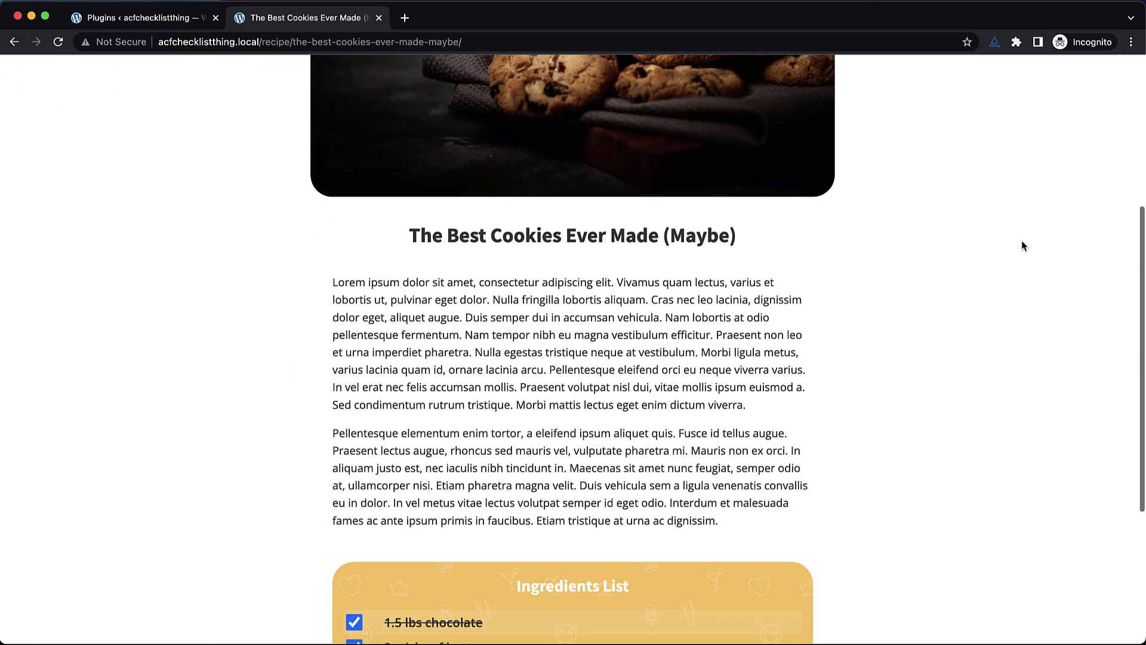
scroll(1022, 246, down, 3)
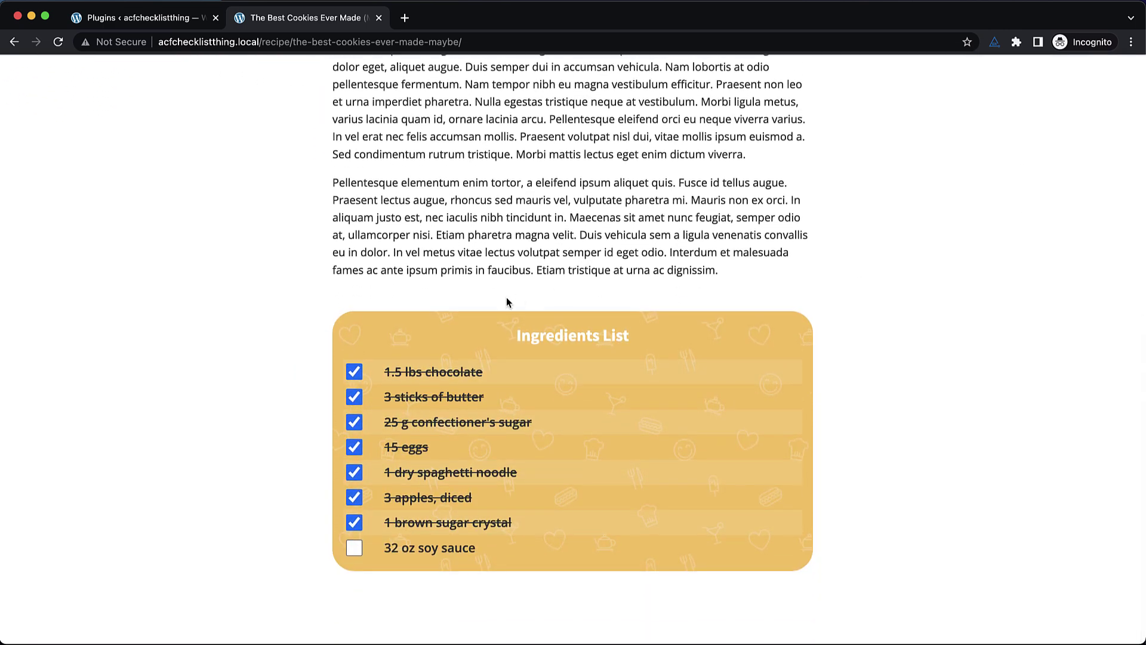
click(354, 371)
click(354, 399)
click(354, 423)
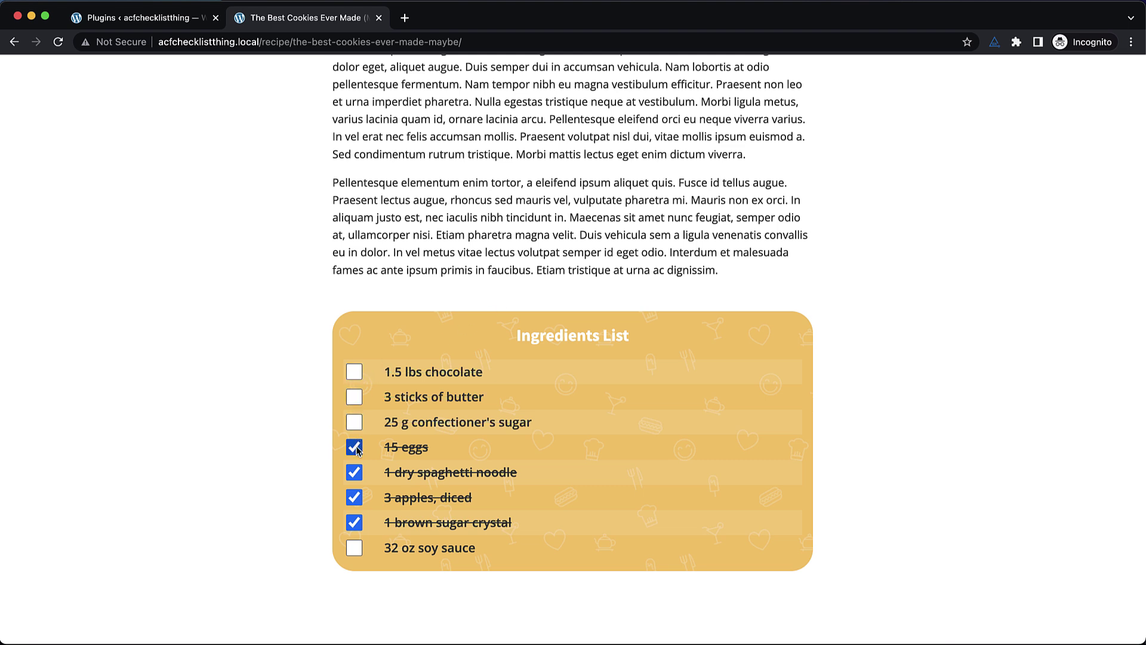
click(356, 448)
Uncheck spaghetti noodle, apples and brown sugar crystal, then re-check 1.5 lbs chocolate so it's struck through.
click(354, 473)
click(354, 498)
click(354, 524)
click(354, 371)
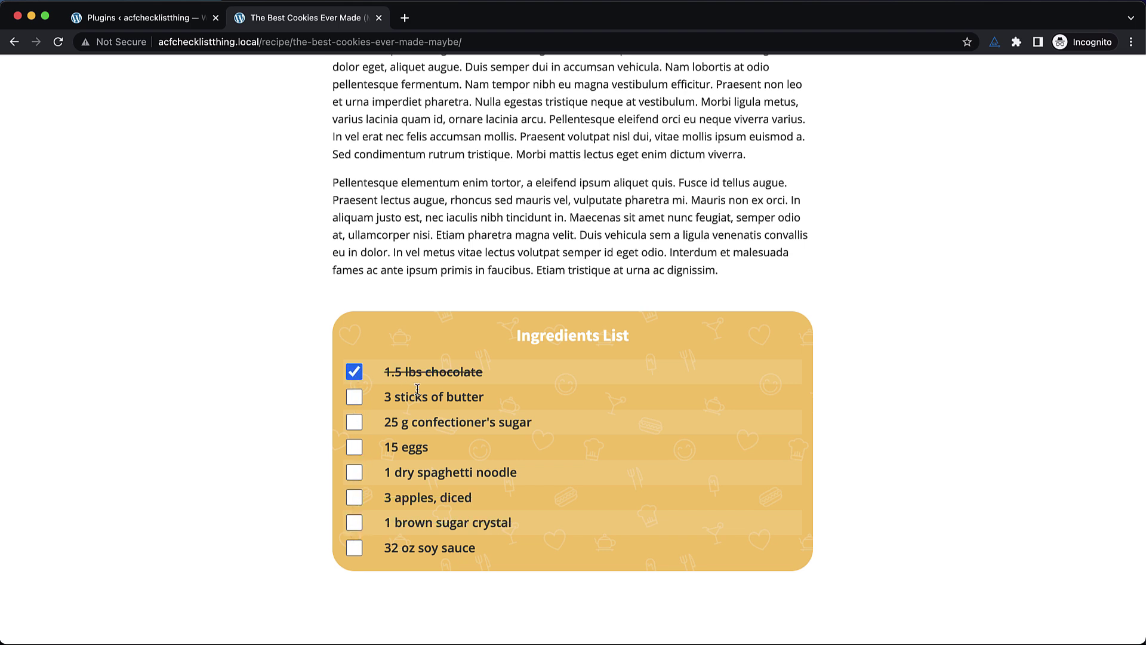
scroll(498, 497, up, 10)
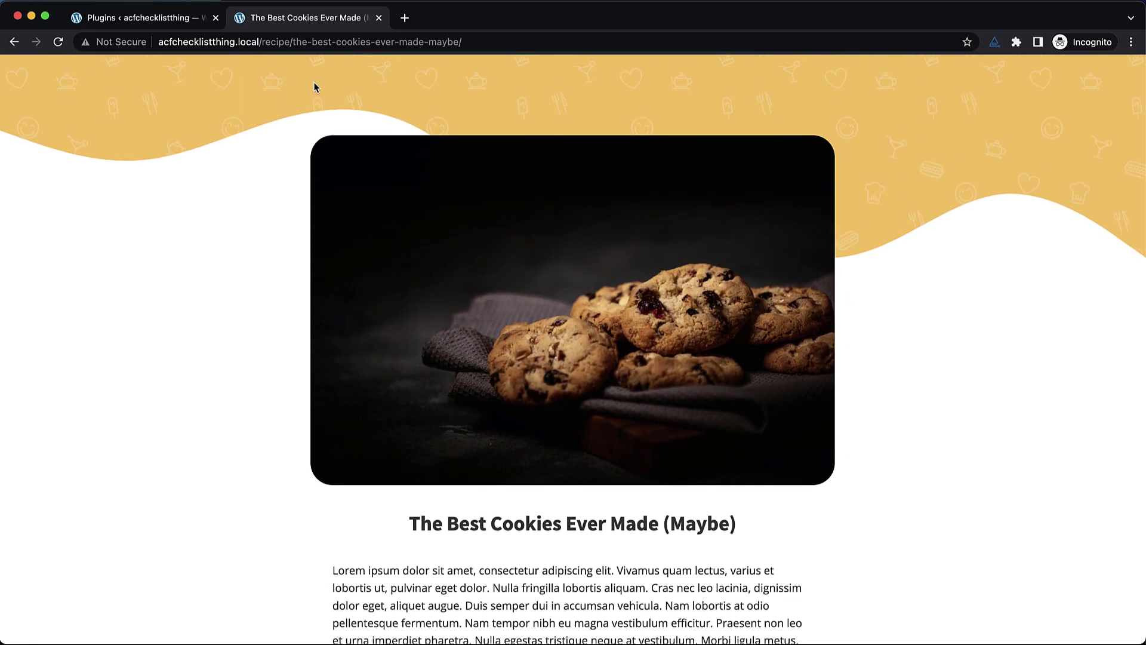
Close the recipe page tab and open Recipes from the admin sidebar.
click(380, 18)
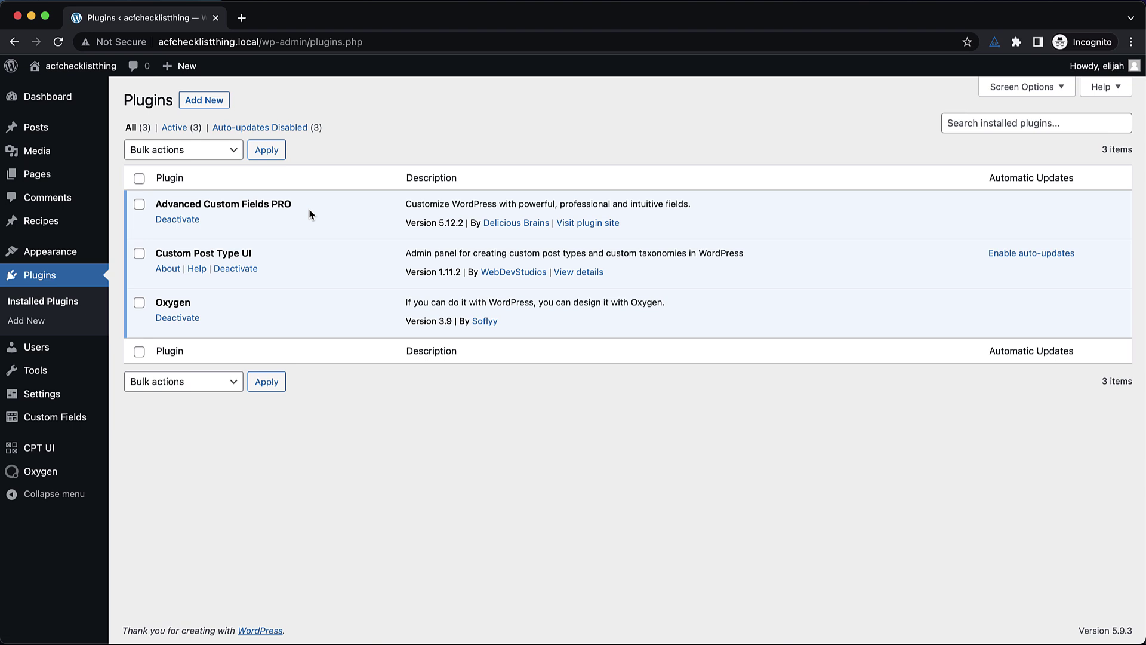
click(49, 222)
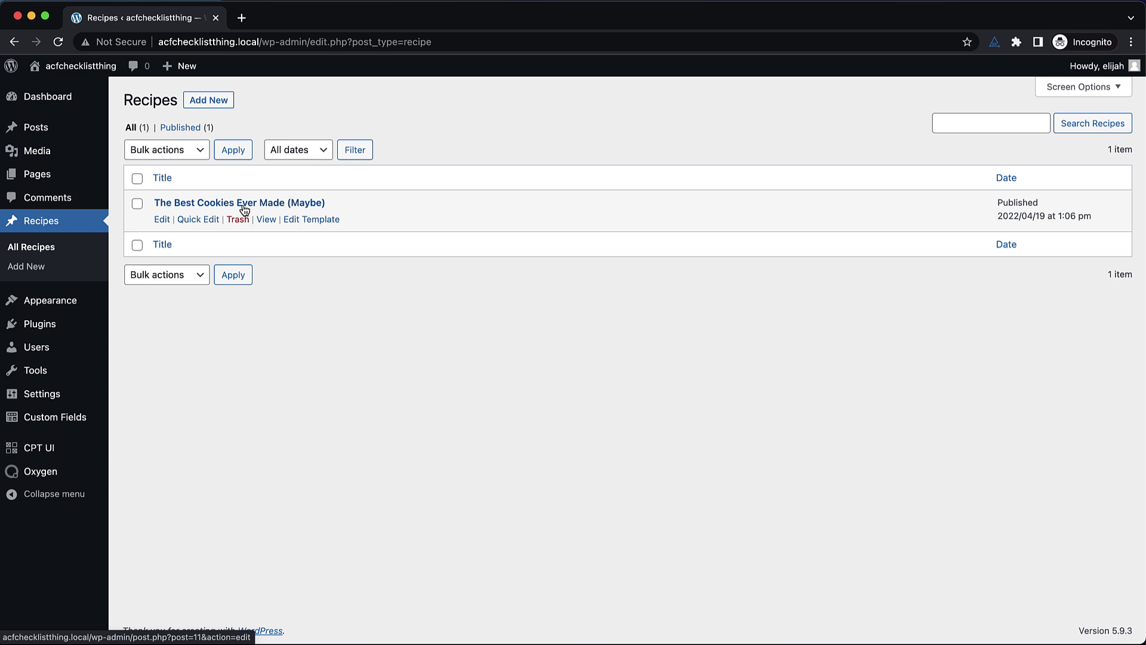
click(244, 206)
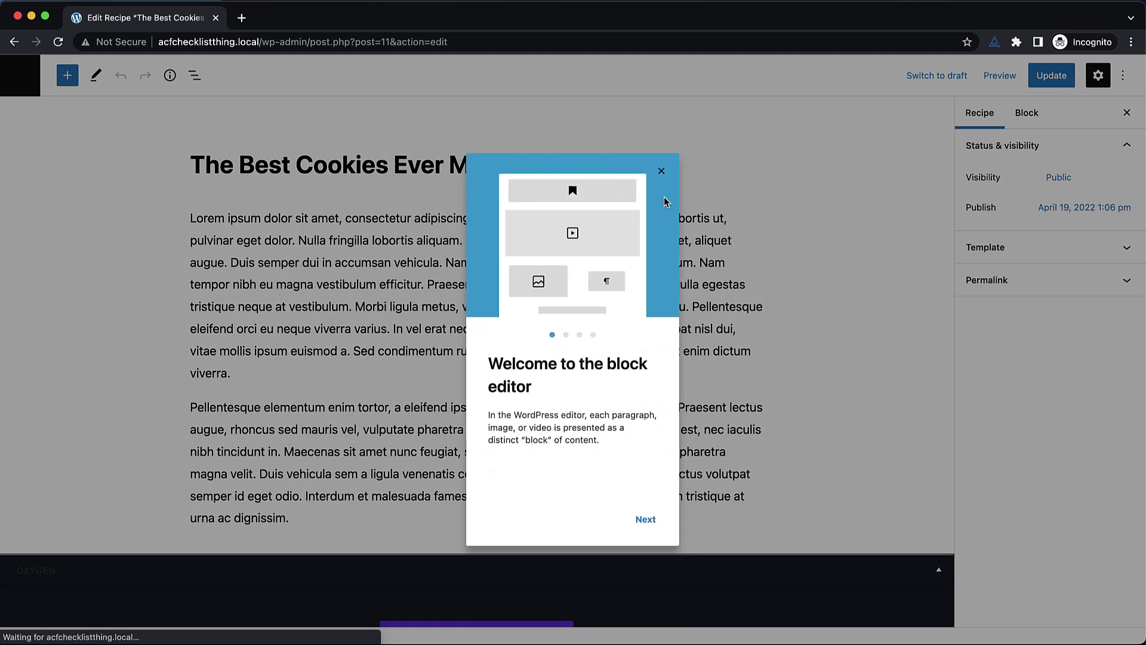
click(662, 171)
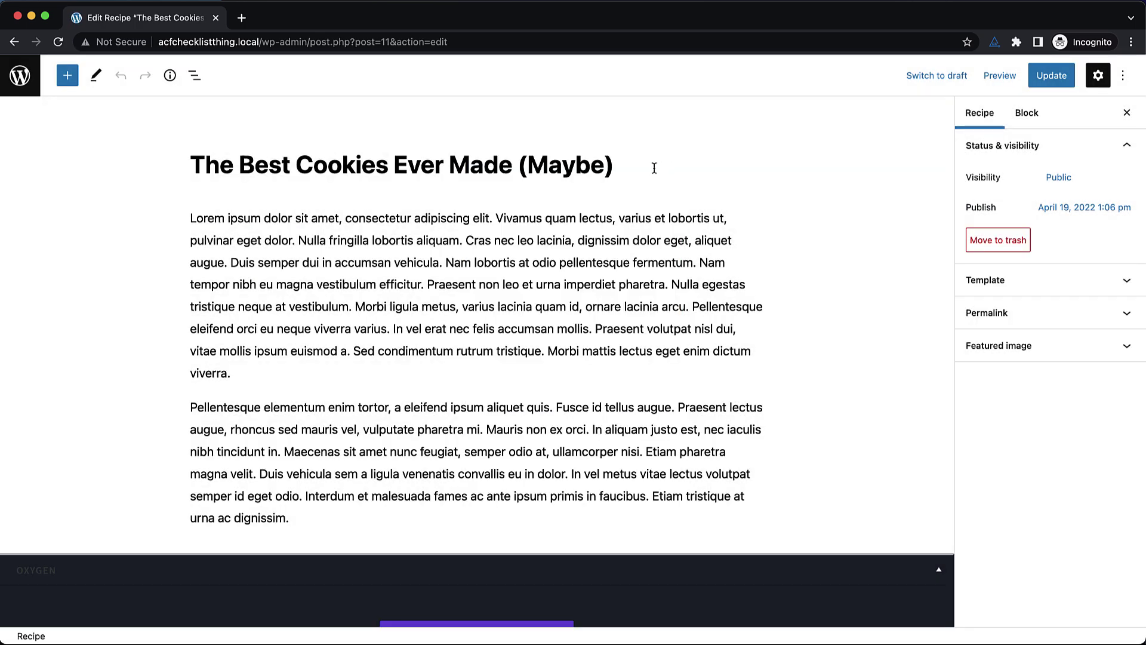
scroll(618, 291, down, 10)
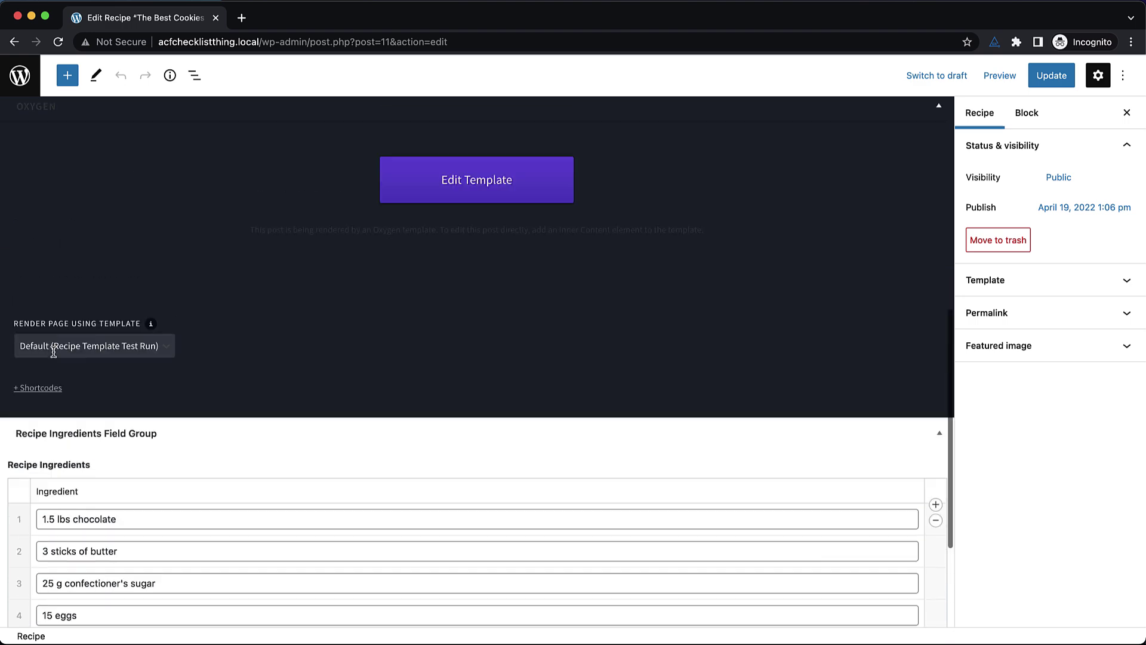
scroll(54, 352, up, 15)
Start a new Oxygen template titled 'Recipe Template'.
click(23, 72)
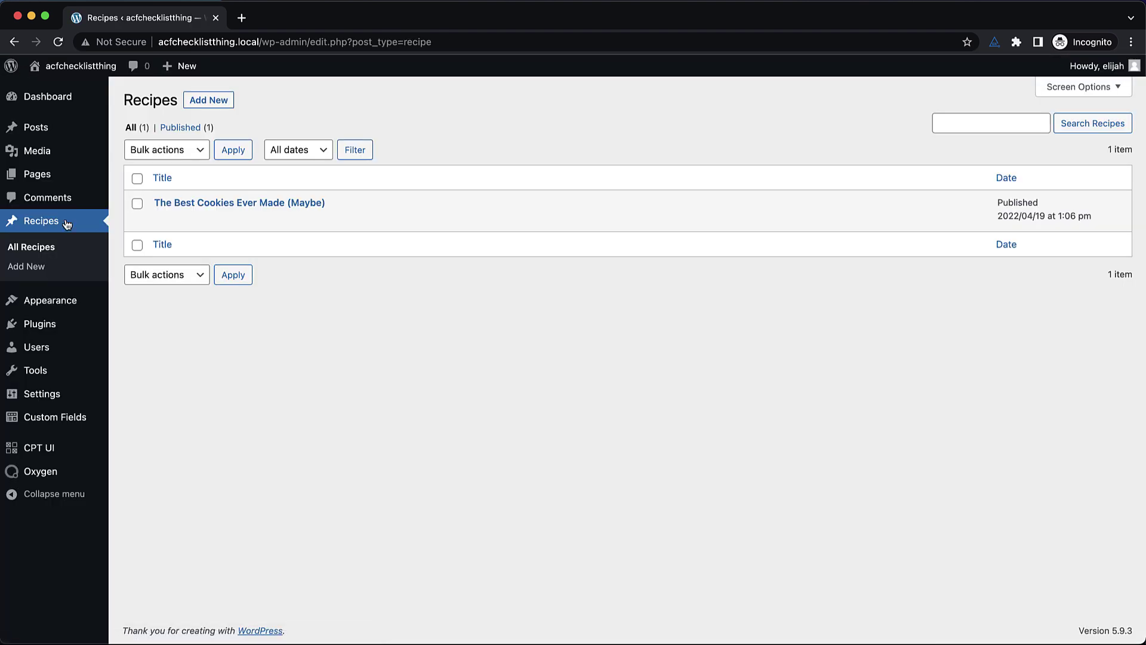
mouse_move(65, 472)
click(139, 494)
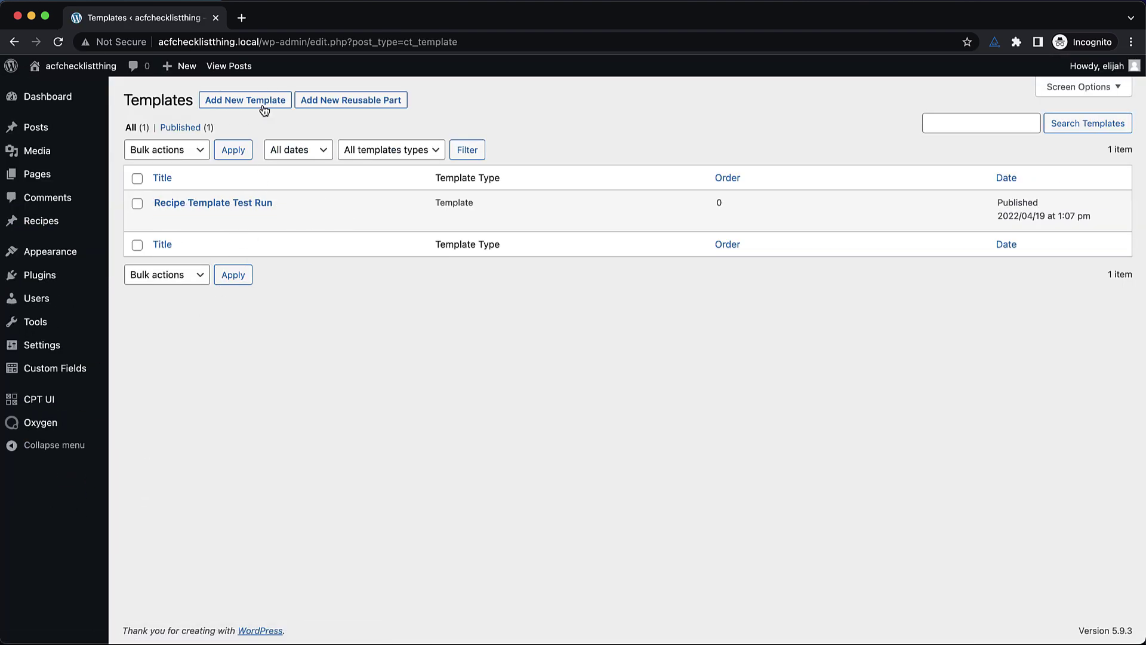
click(262, 101)
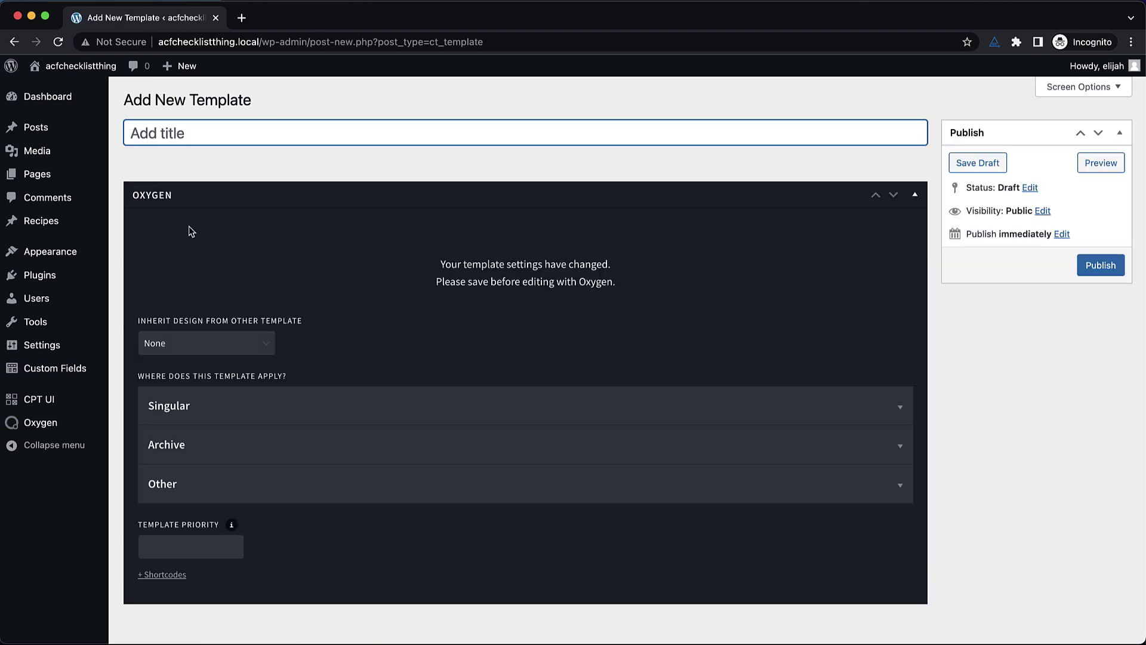
text(Recipe Template)
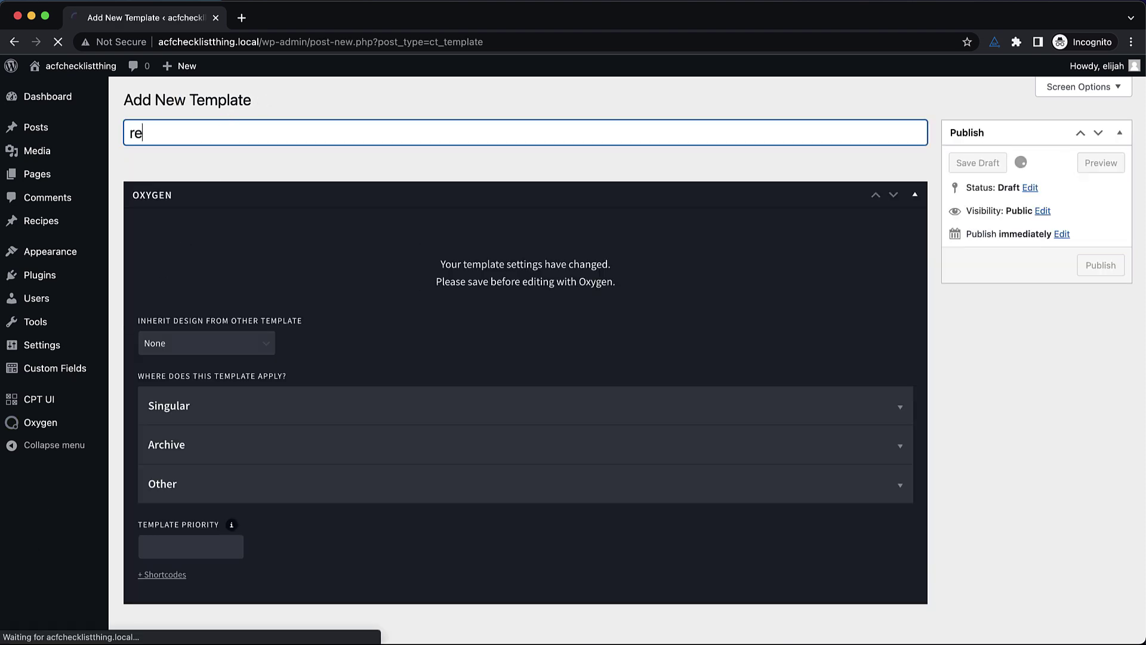
Make the template apply to singular Recipes.
scroll(283, 260, down, 2)
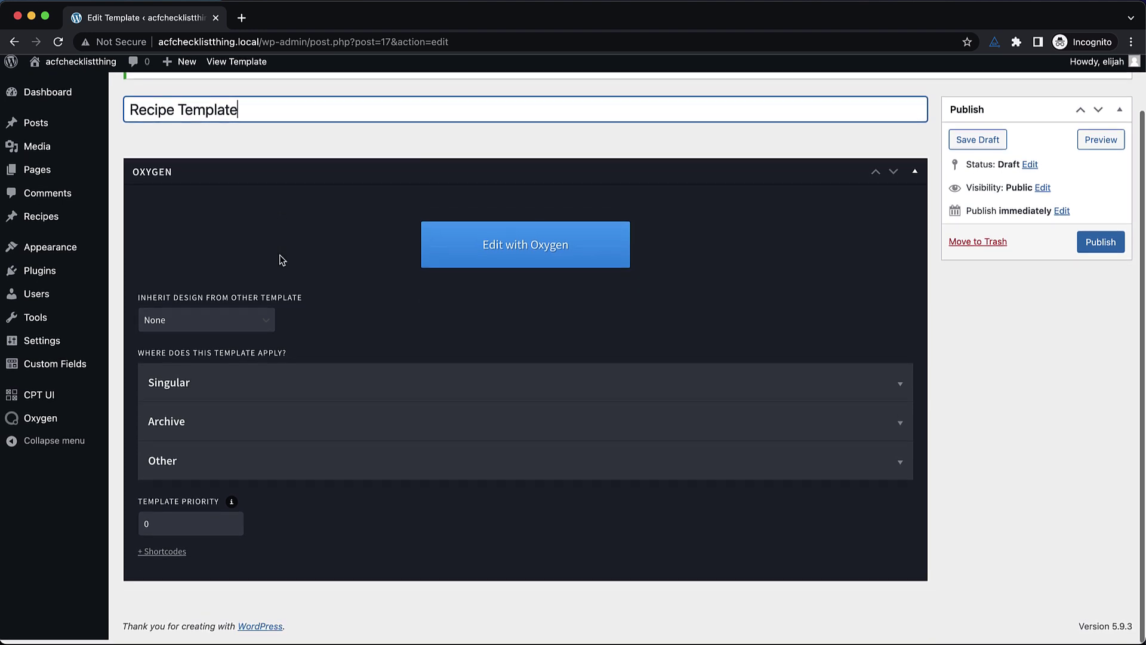
click(249, 397)
scroll(337, 340, down, 3)
scroll(337, 342, down, 2)
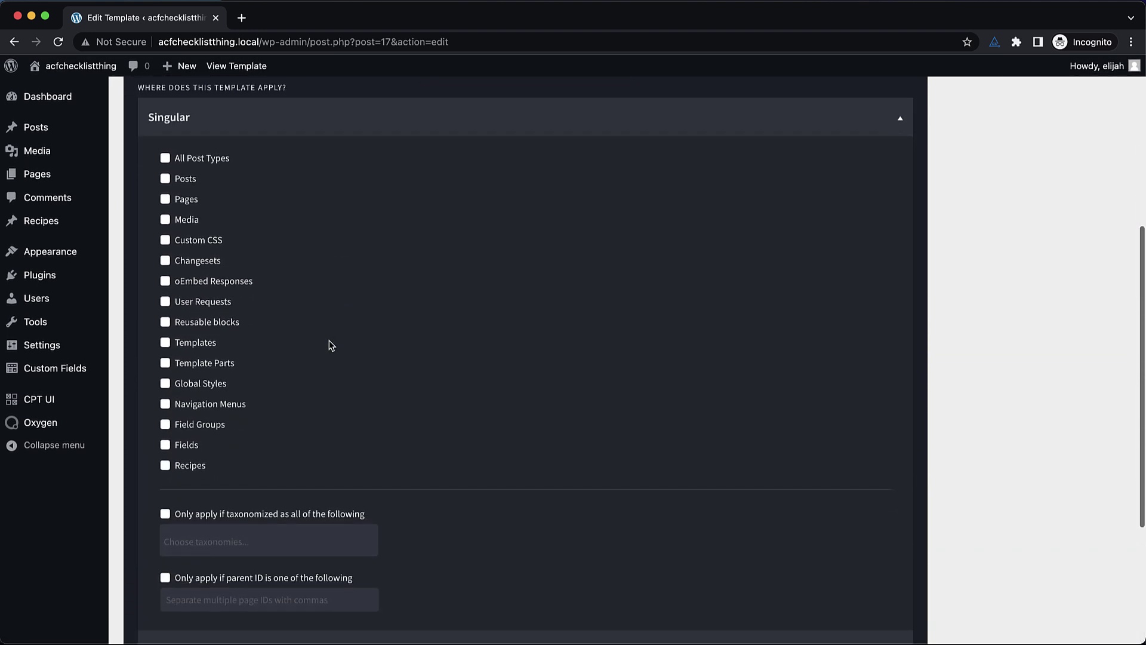
click(164, 466)
Set template priority to 10, save, and publish the template.
scroll(517, 456, down, 4)
click(197, 536)
key(BackSpace)
text(10)
key(Return)
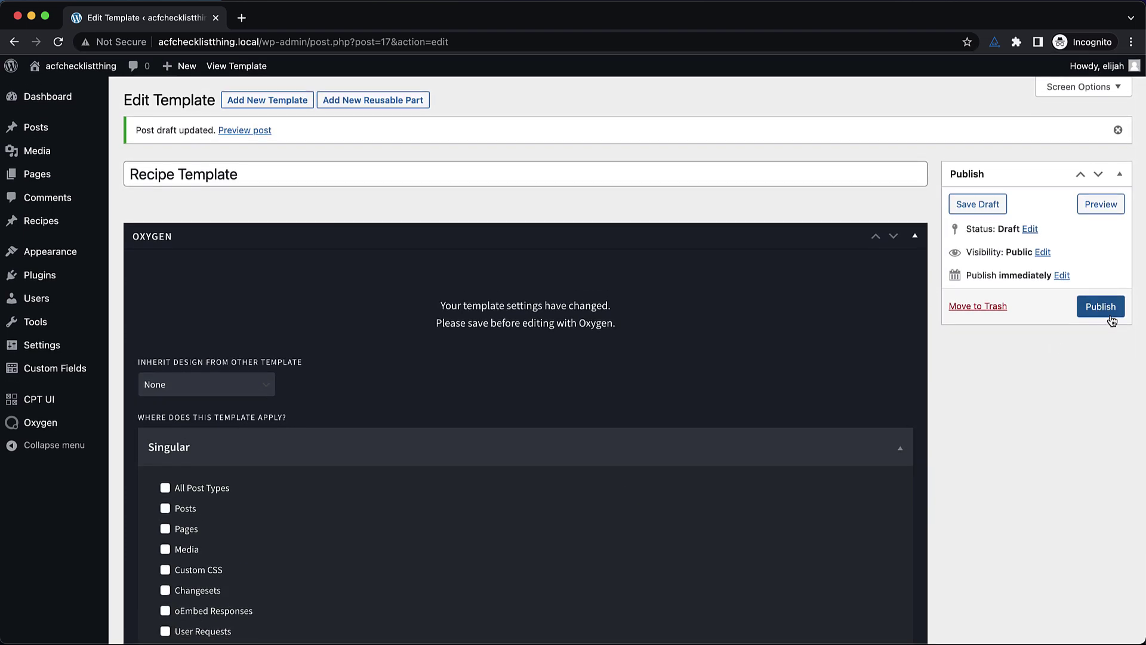
click(1110, 315)
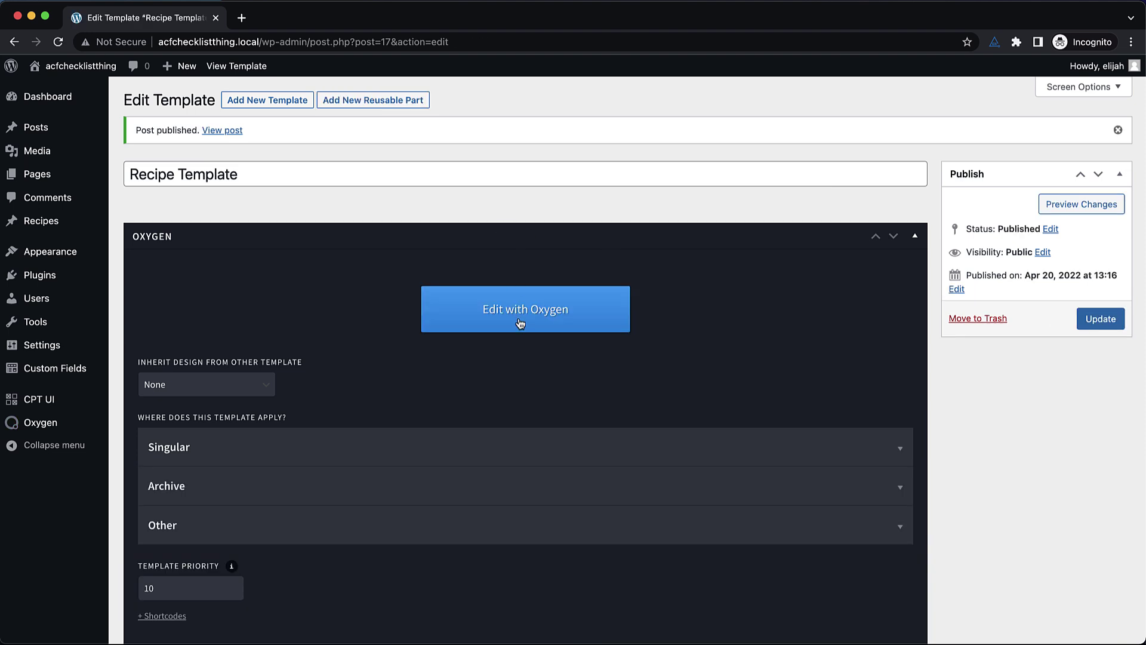
Open the template in Oxygen and add a Section.
click(520, 323)
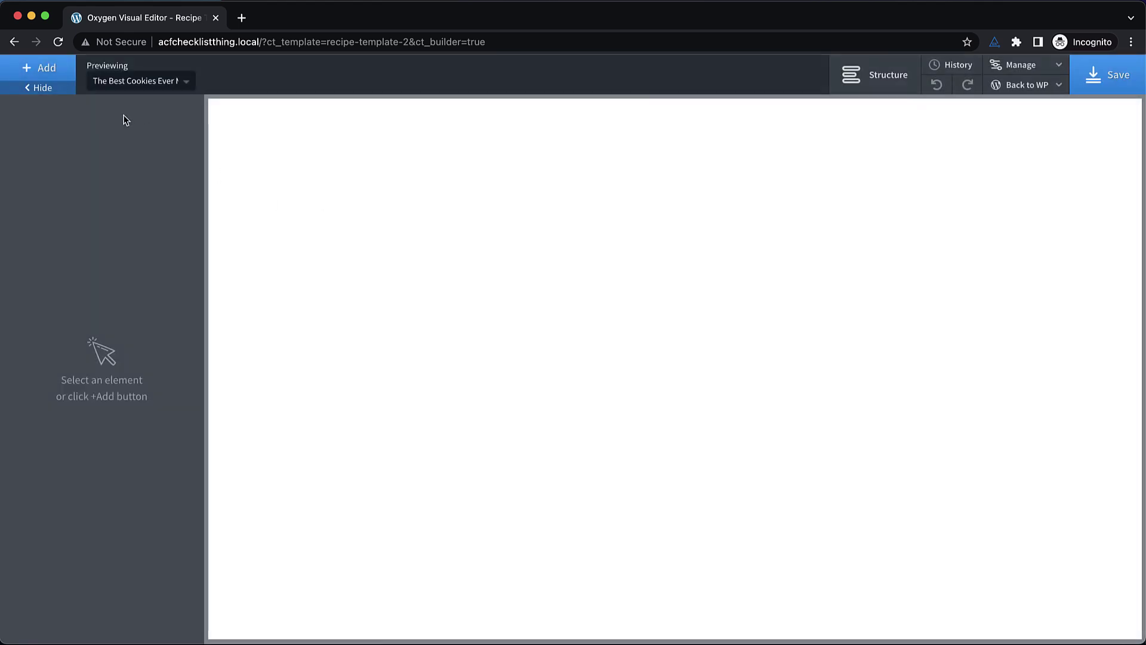
click(53, 71)
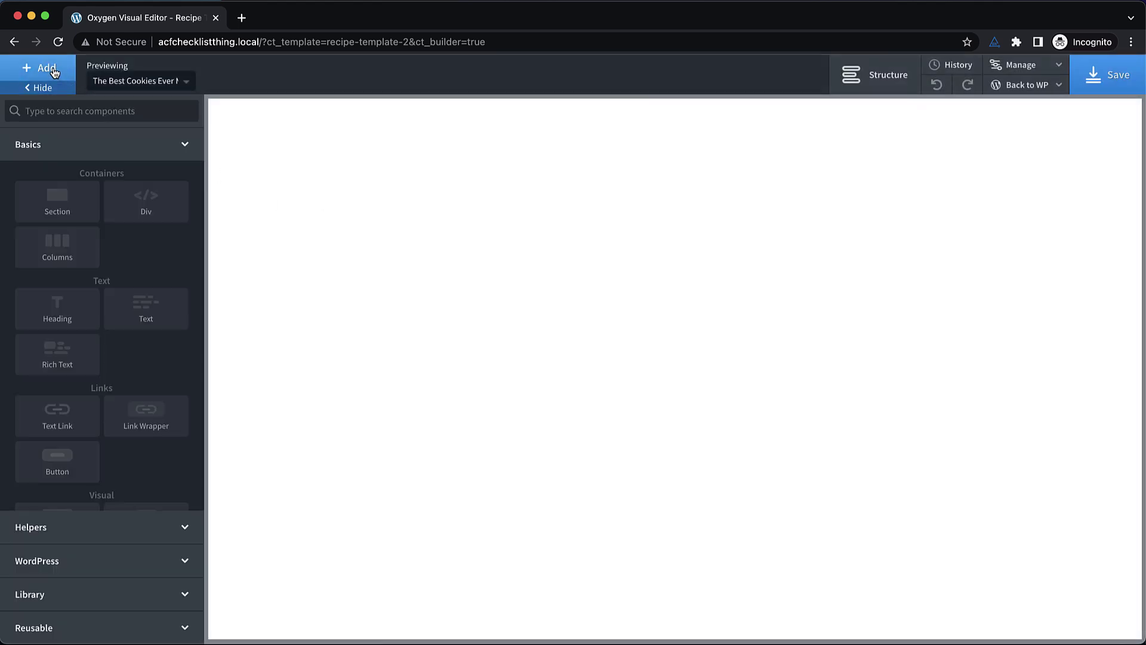
click(52, 220)
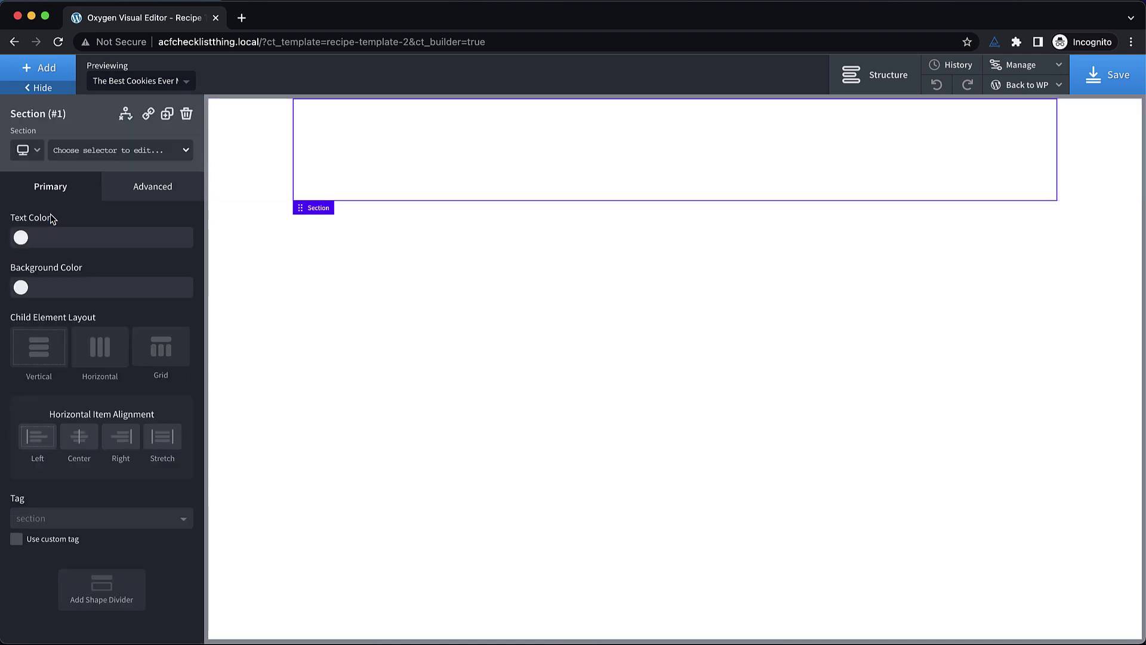
Set the section background image to food.webp with background size auto.
click(167, 181)
click(132, 227)
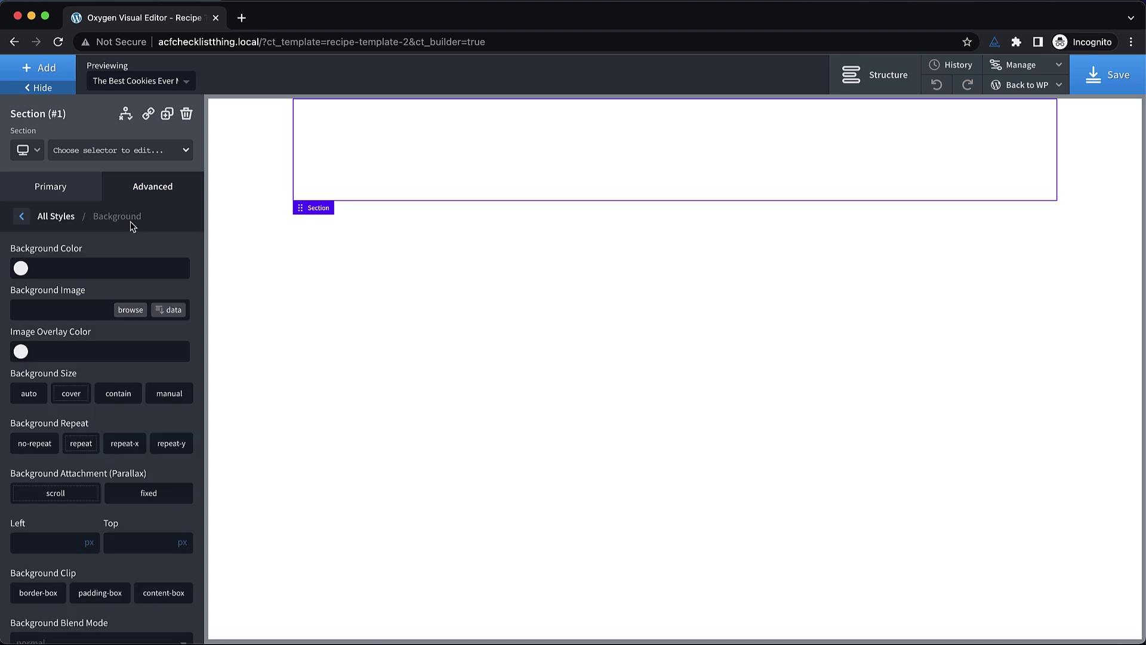
click(135, 309)
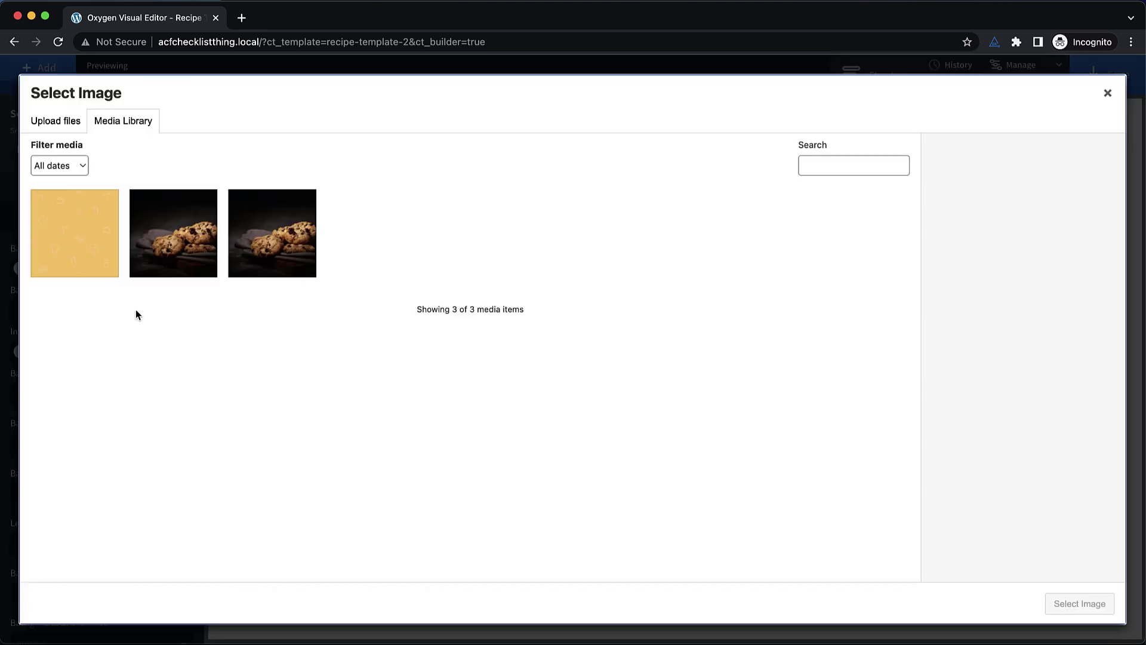
click(77, 250)
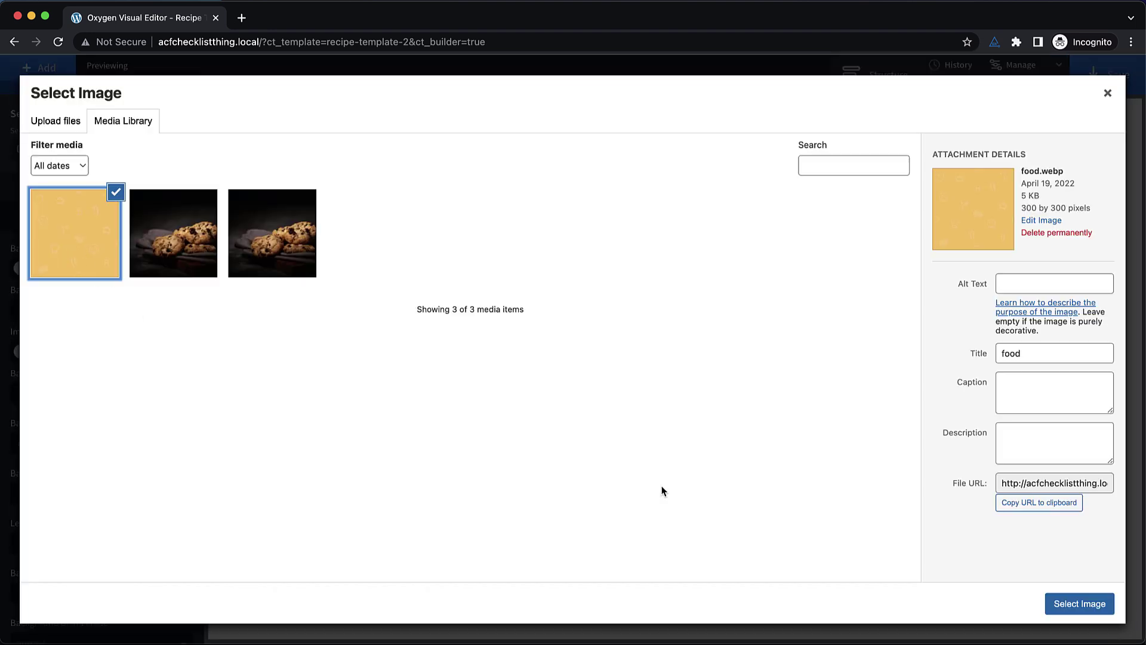
click(1079, 603)
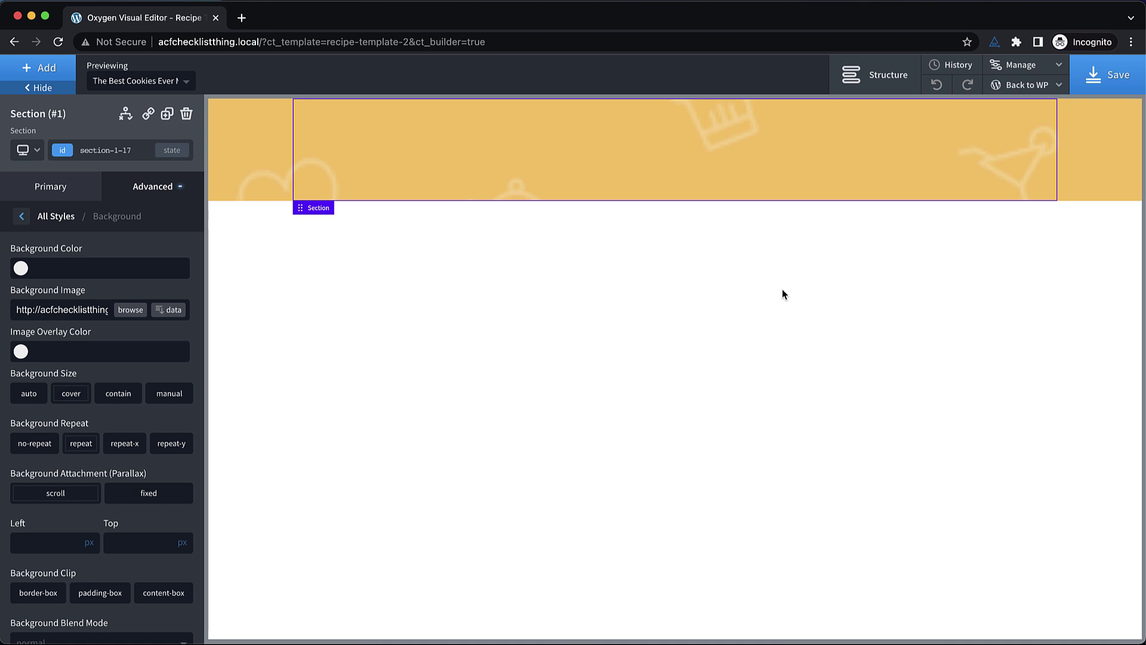
click(18, 399)
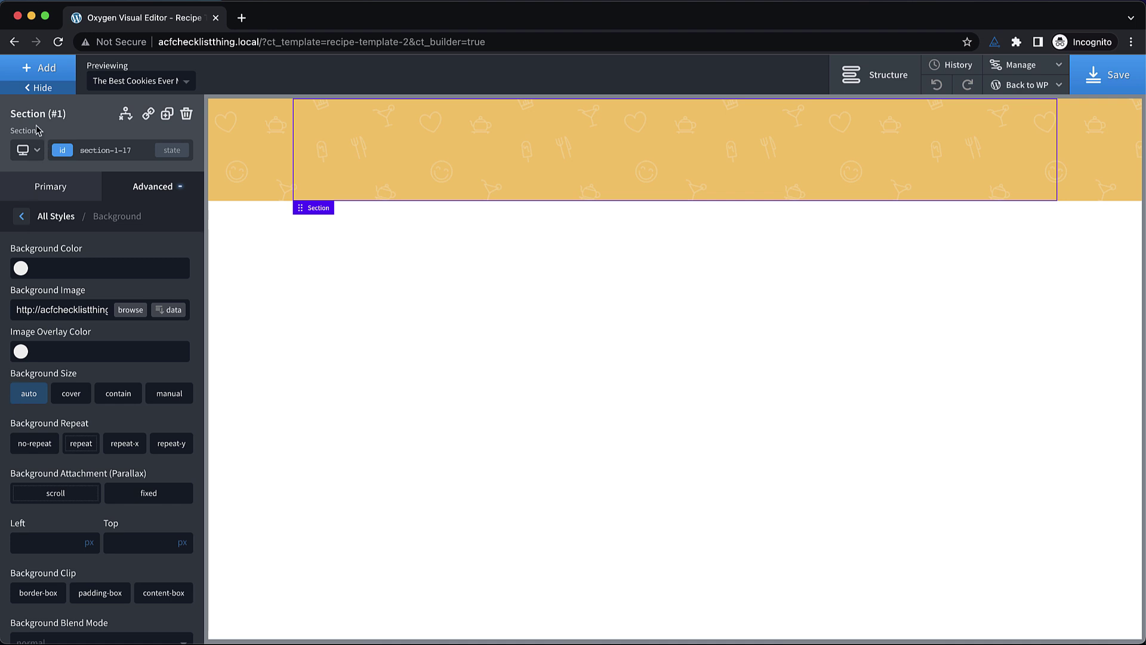
Add a Wavy 1 shape divider to the section in white #ffffff, 120 px tall.
click(49, 201)
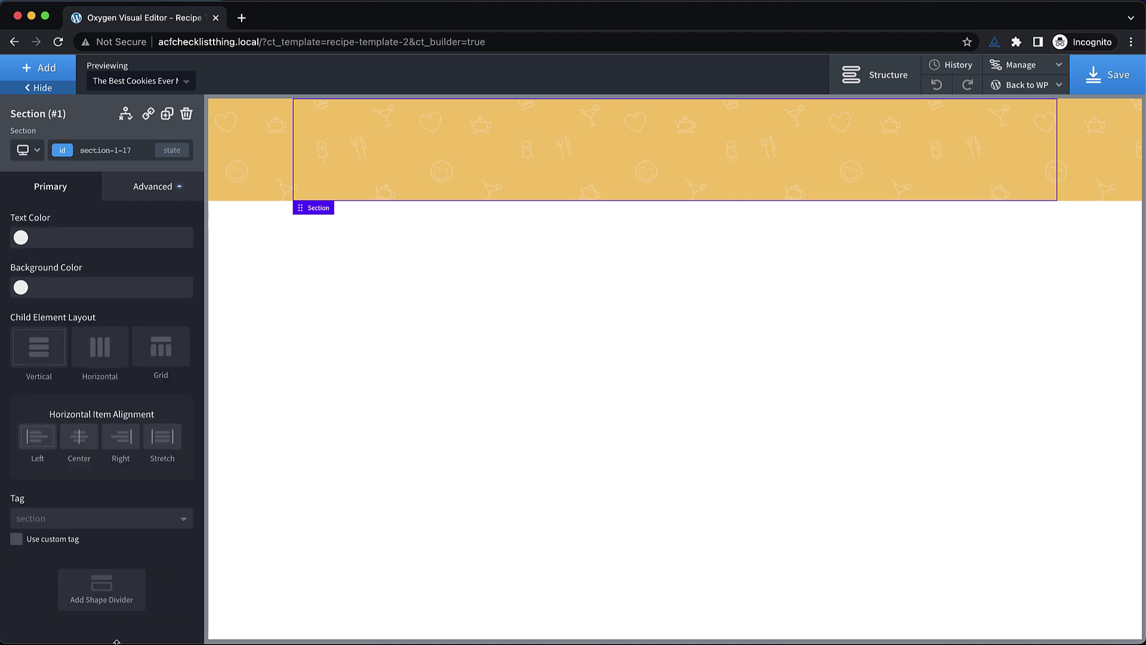
click(113, 597)
click(21, 338)
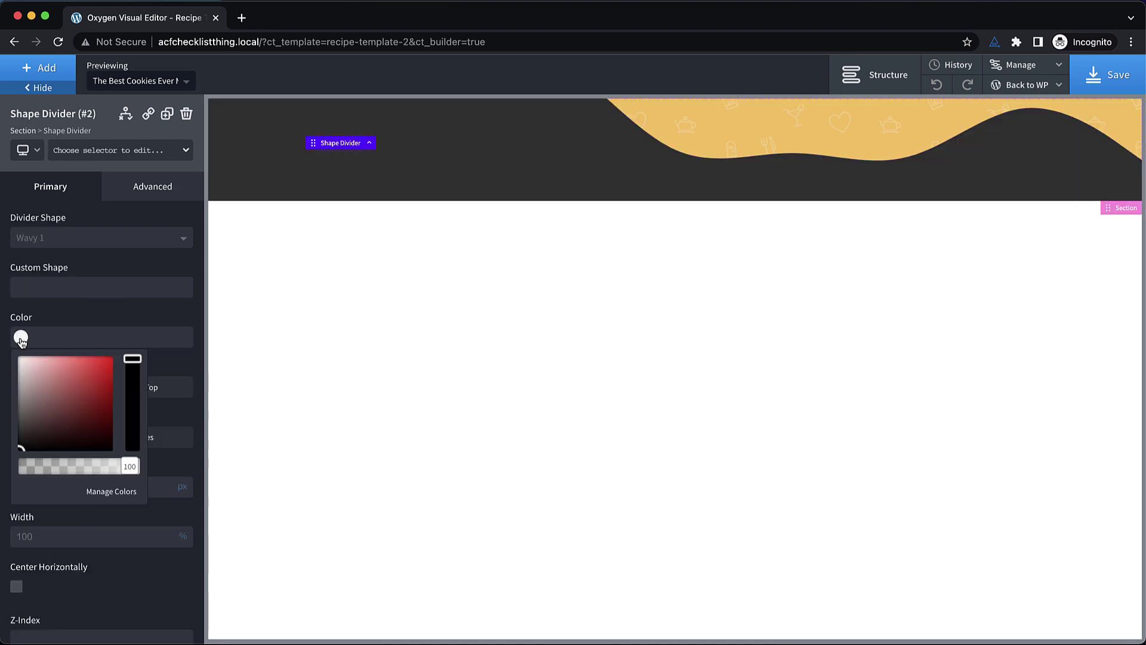
drag(59, 383, 4, 342)
click(100, 275)
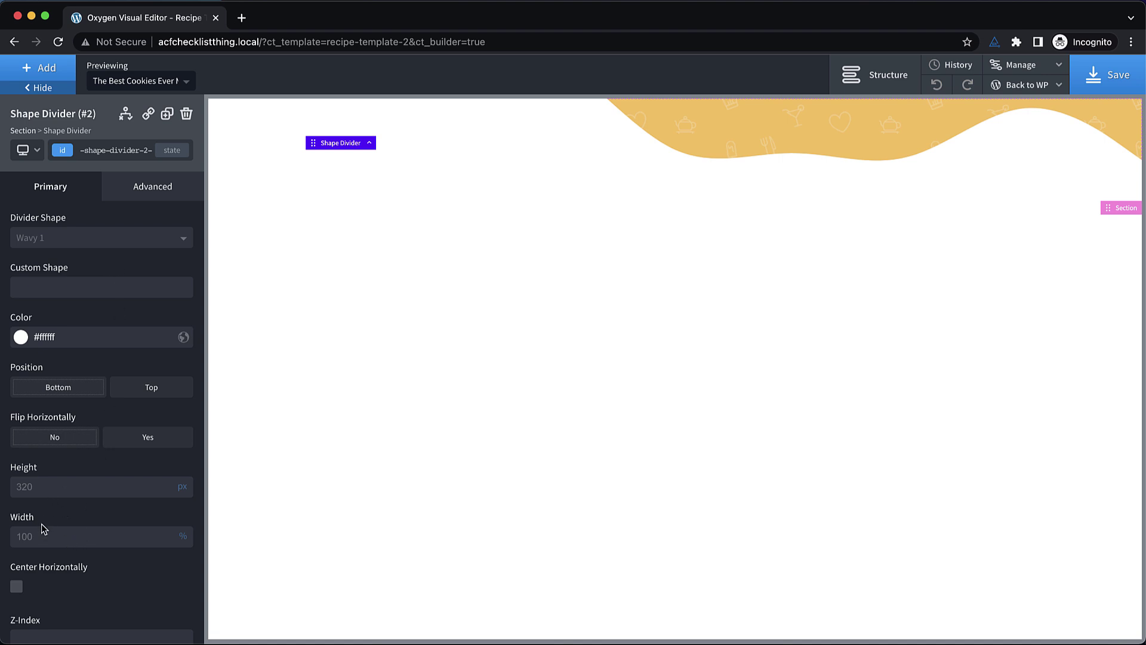
click(48, 485)
text(120)
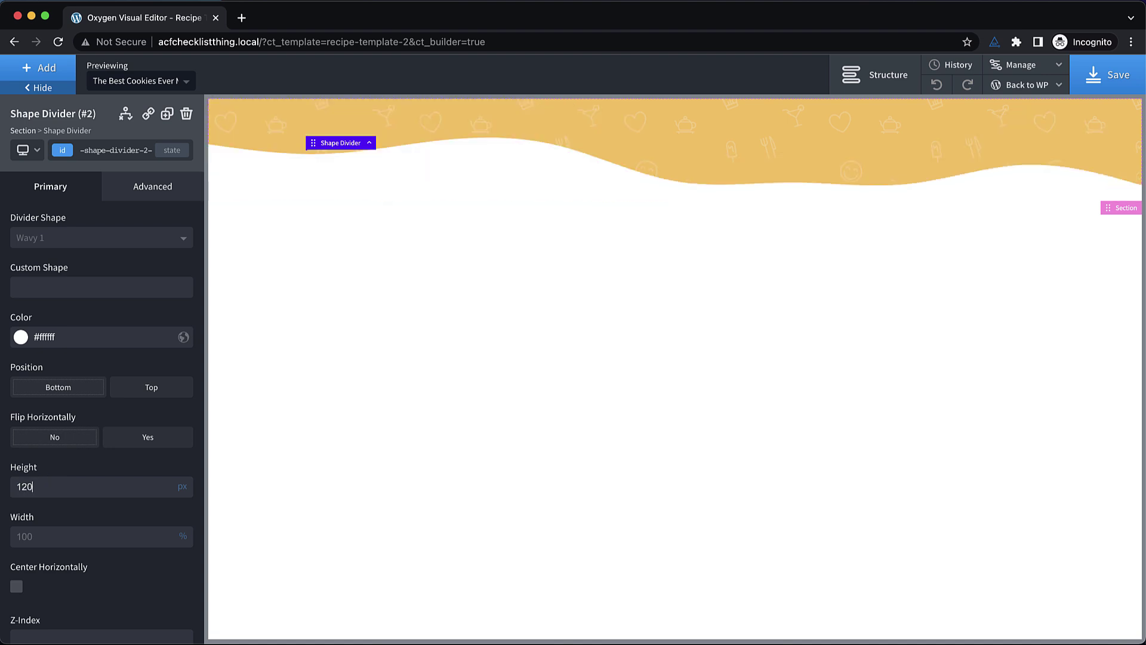
Add a new section below the header and place an Image element in it.
click(48, 70)
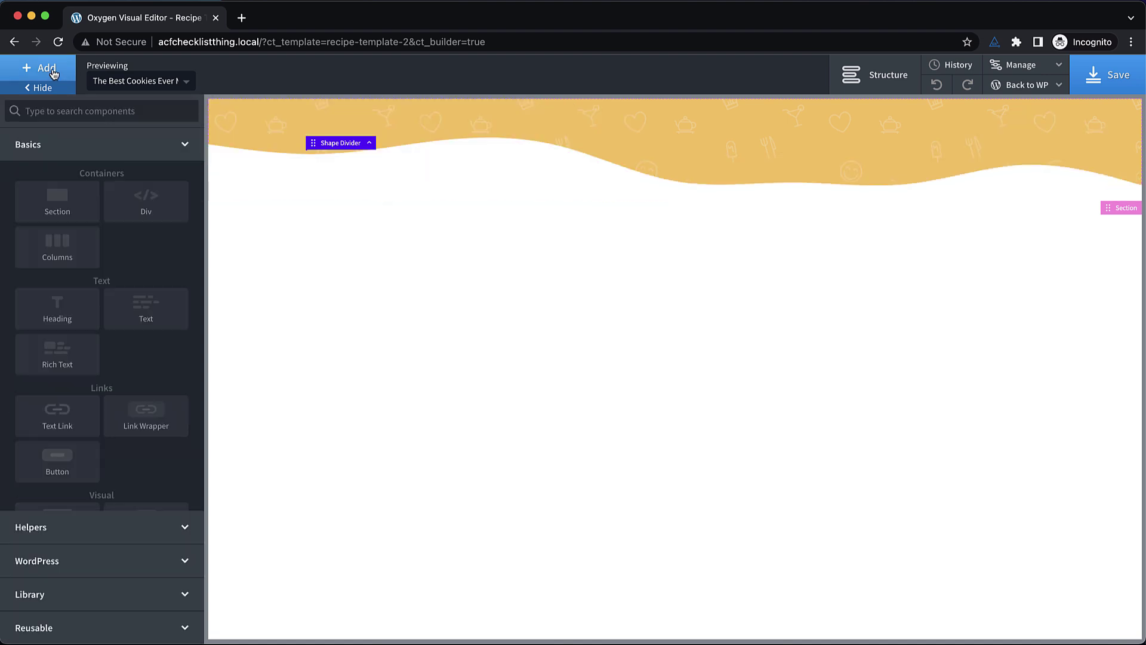
click(55, 194)
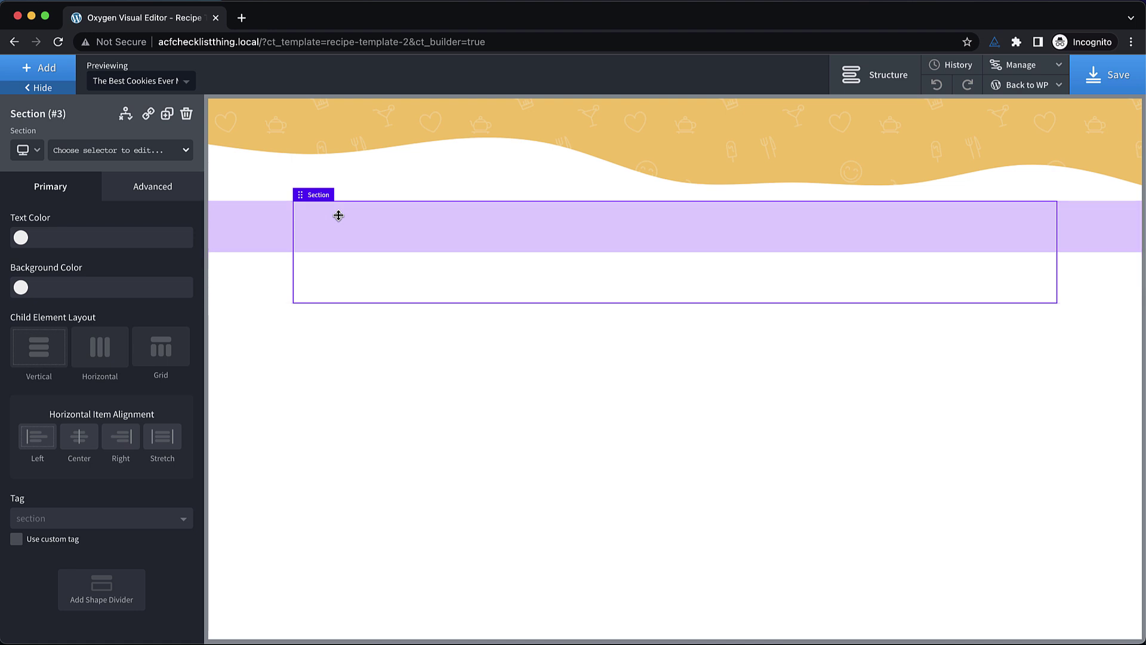
click(40, 70)
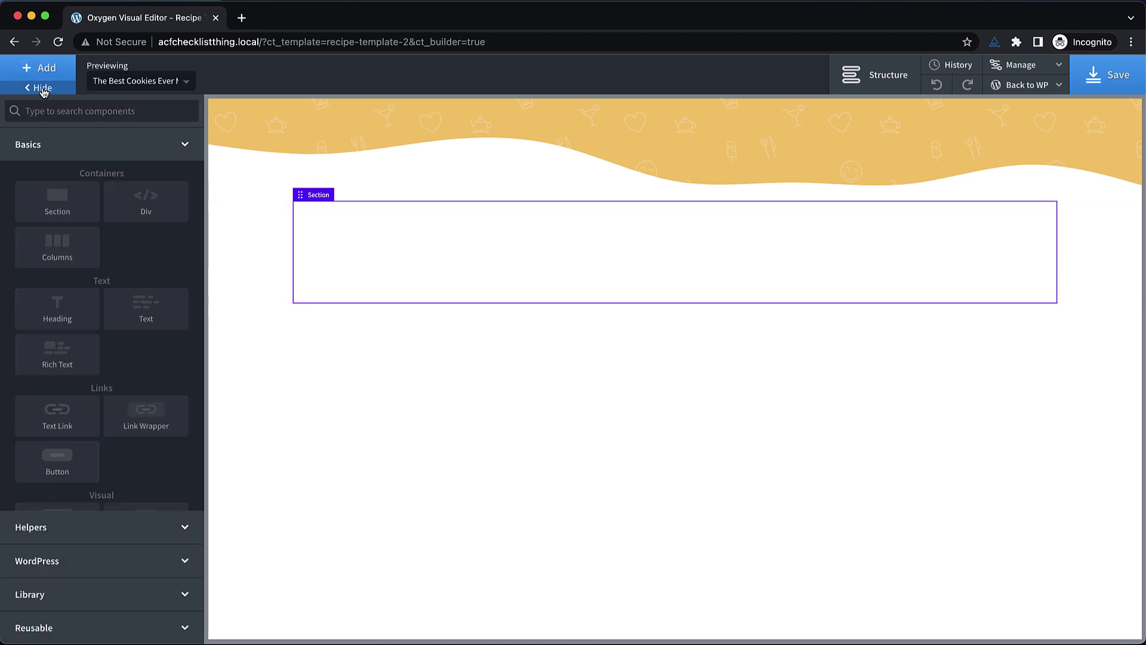
click(41, 110)
text(image)
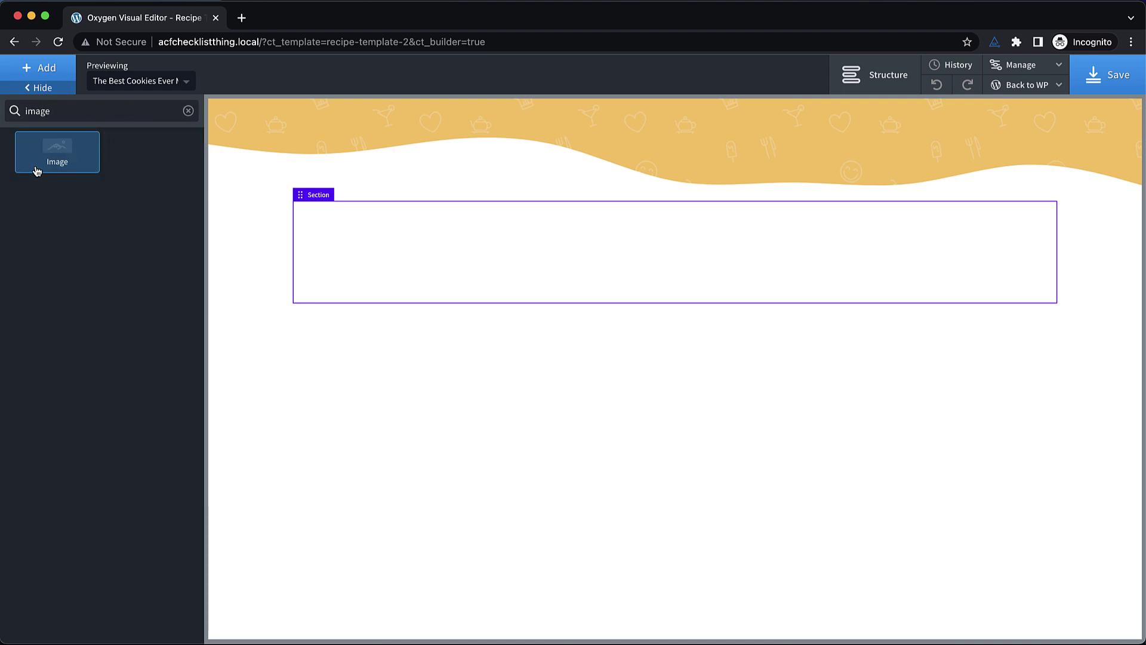
click(45, 160)
Bind the image to the post's Featured Image at Medium Large size.
click(175, 277)
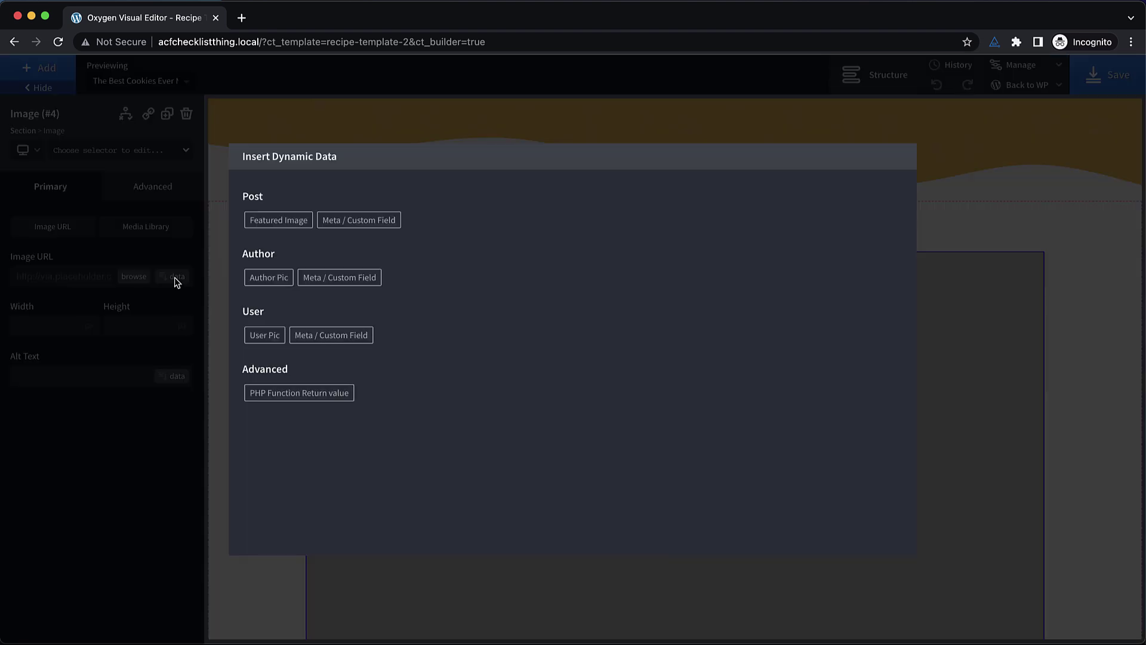
click(302, 220)
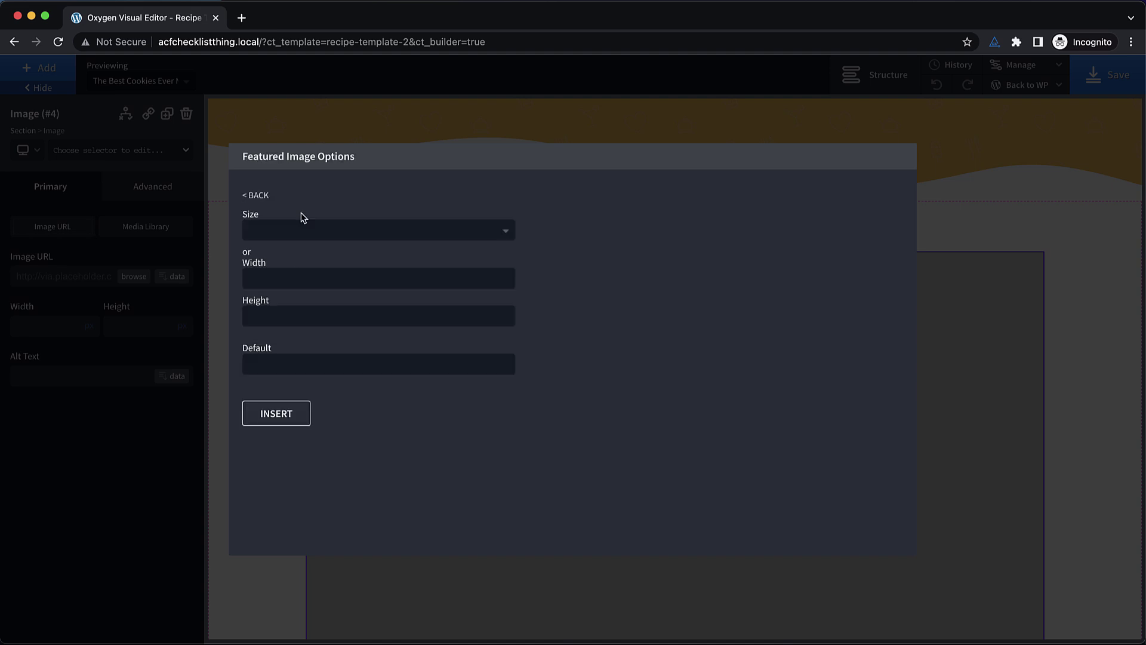
click(320, 231)
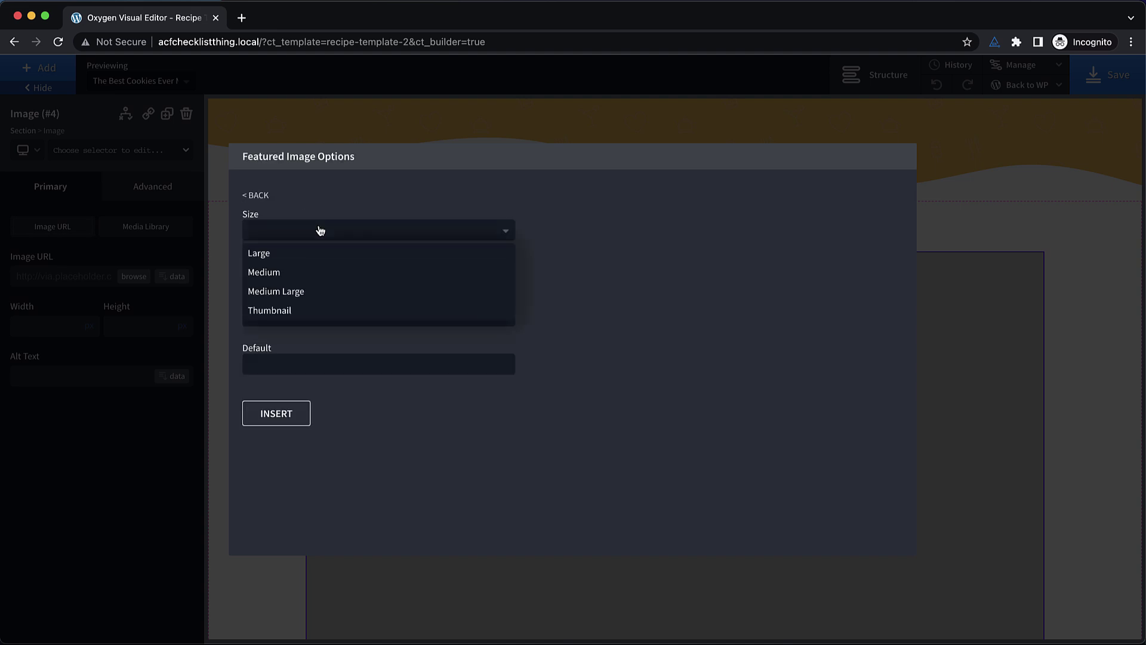
click(308, 295)
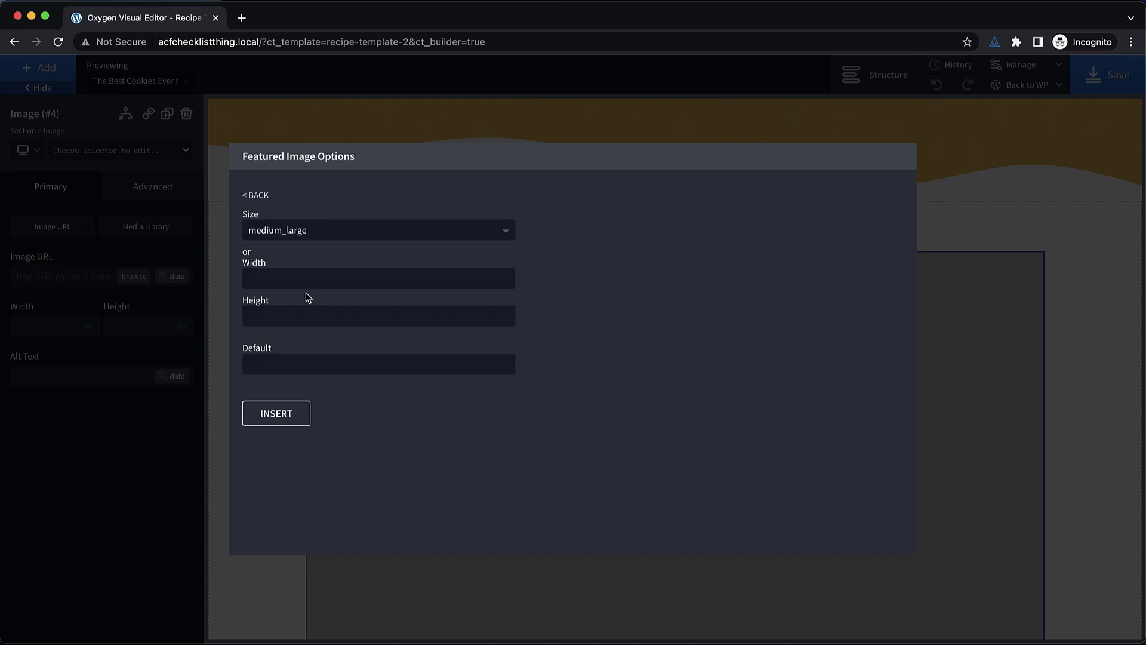
click(293, 418)
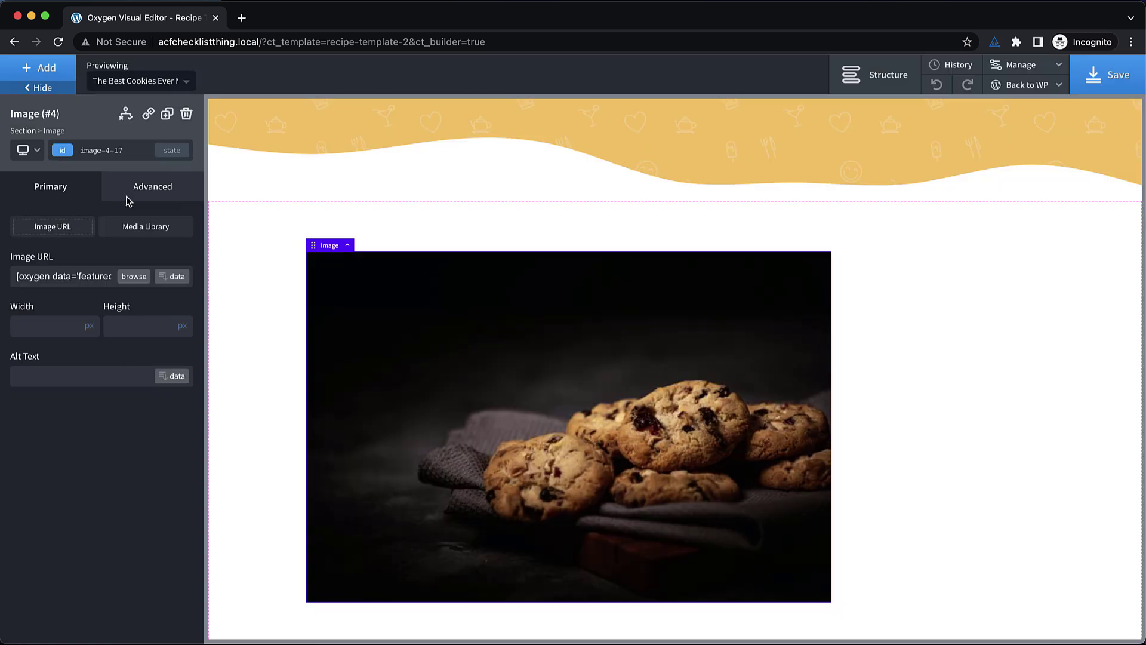
Add a 'rounded' class to the image with 12 px border radius and lock its styles.
click(124, 148)
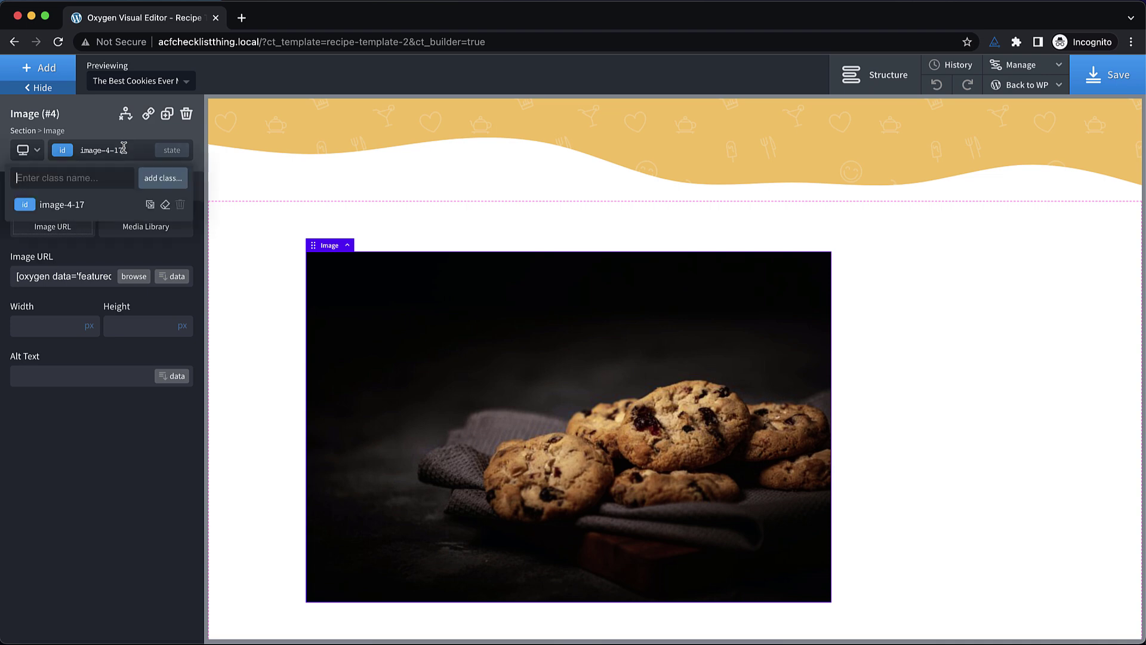
text(rounded)
key(Return)
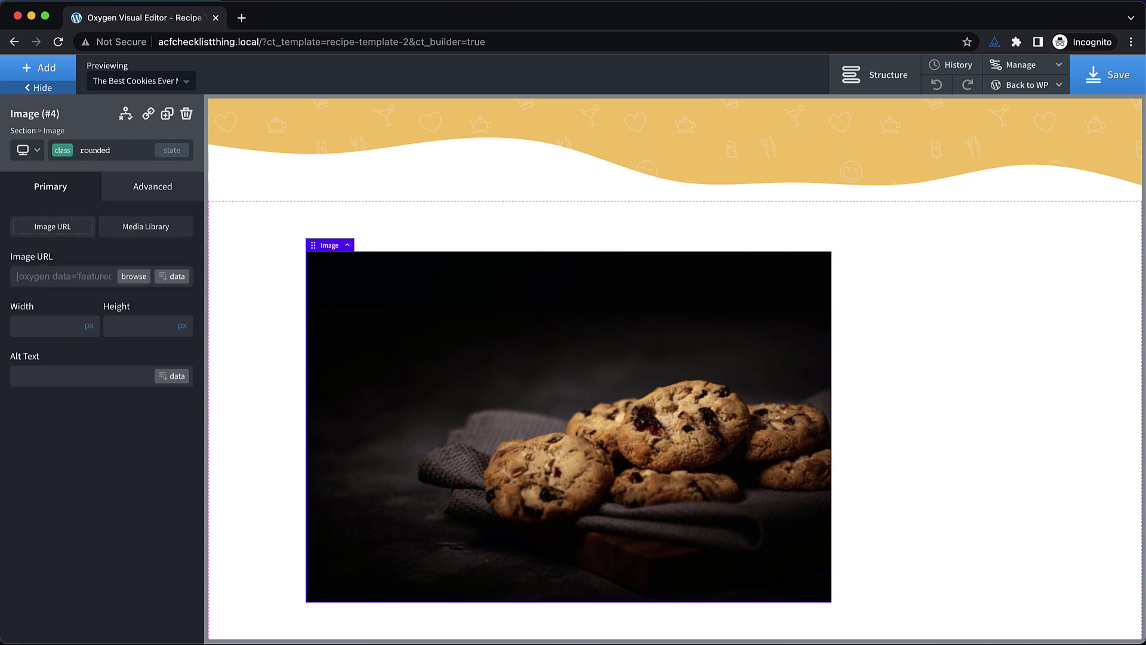
click(158, 188)
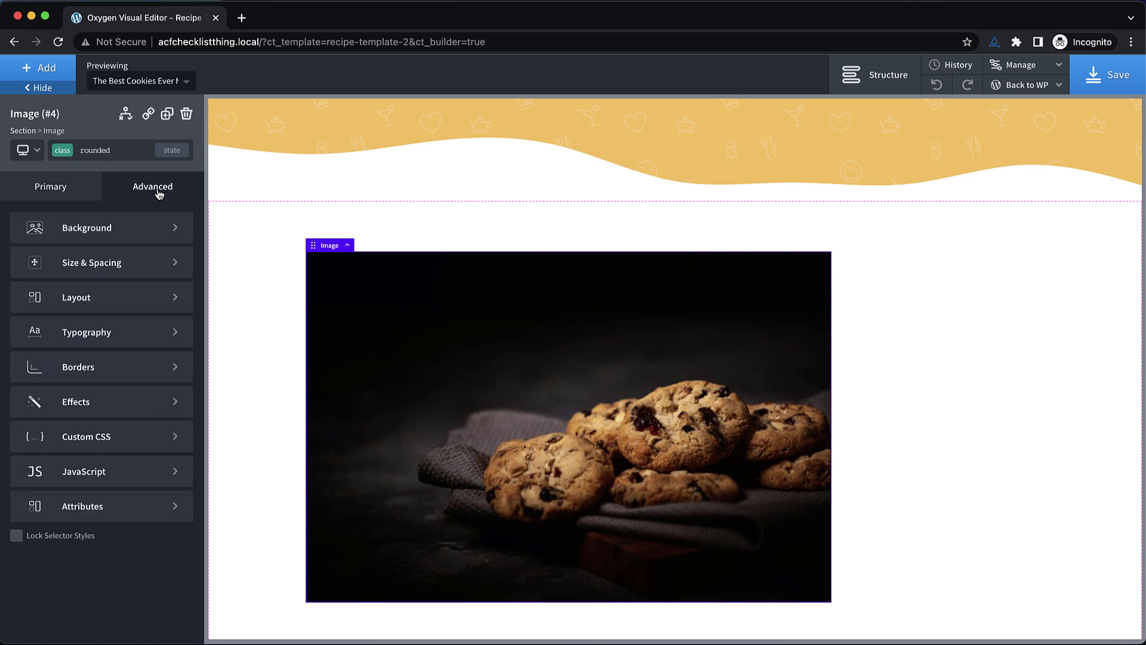
click(131, 366)
click(56, 457)
text(12)
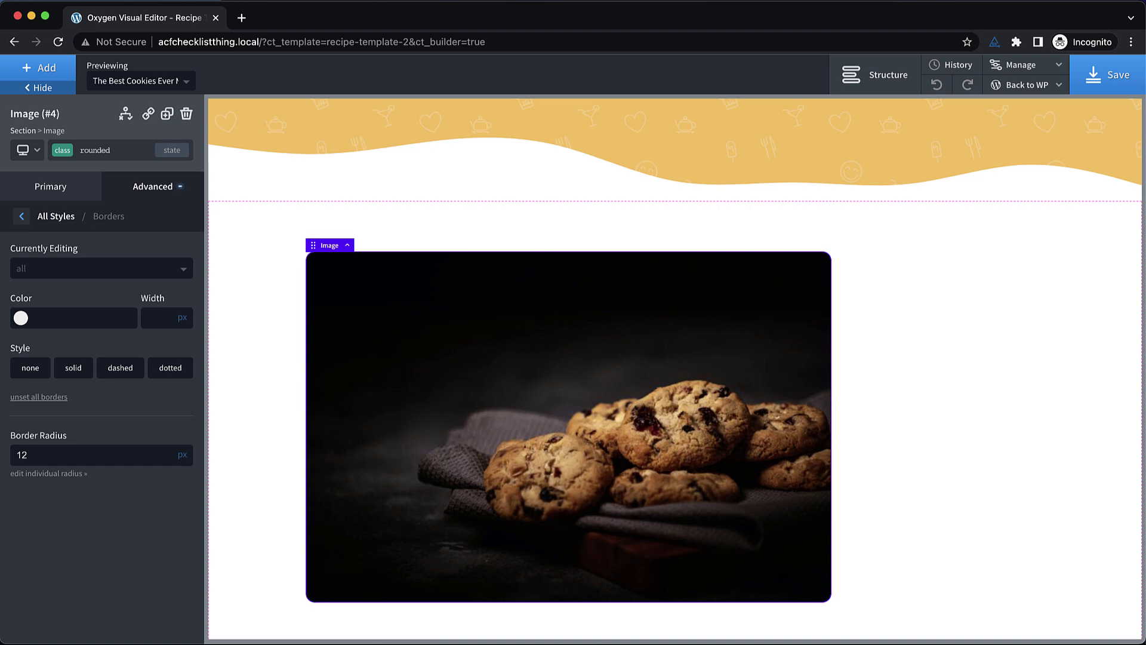
click(154, 197)
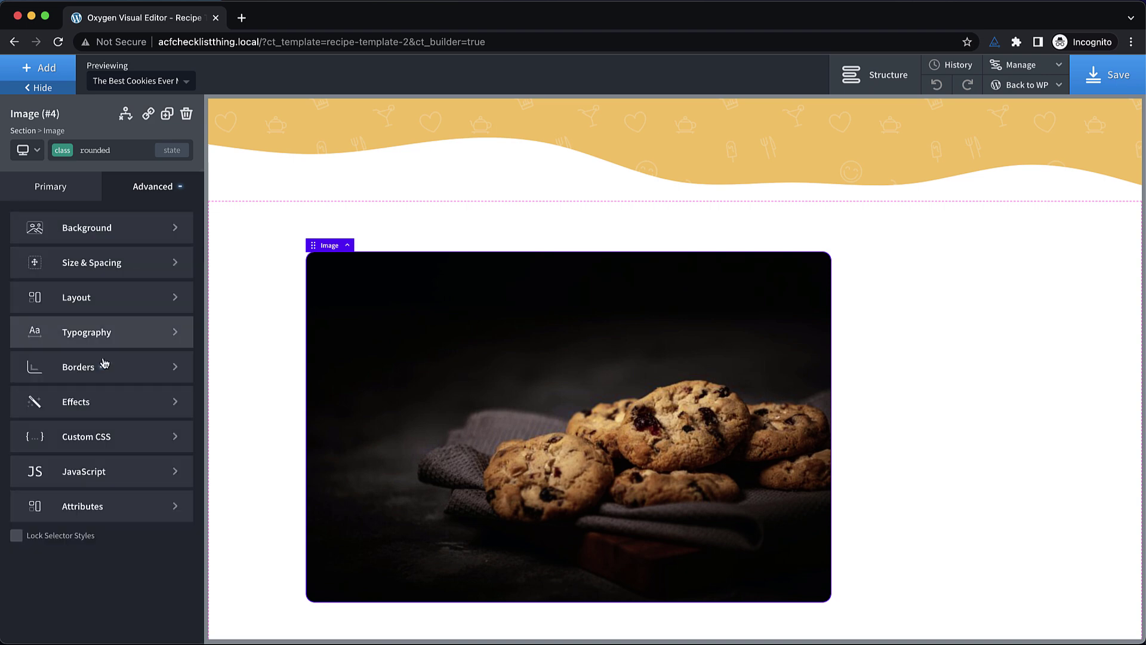
click(16, 537)
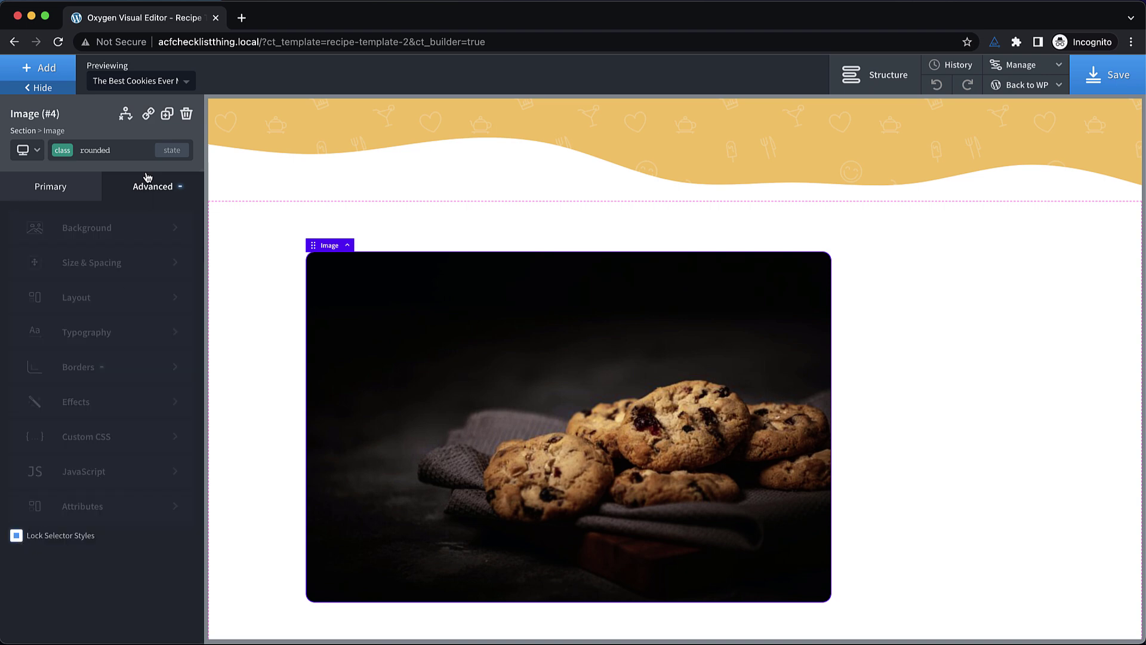
click(96, 150)
Centre the section's items horizontally and remove its top padding.
click(86, 207)
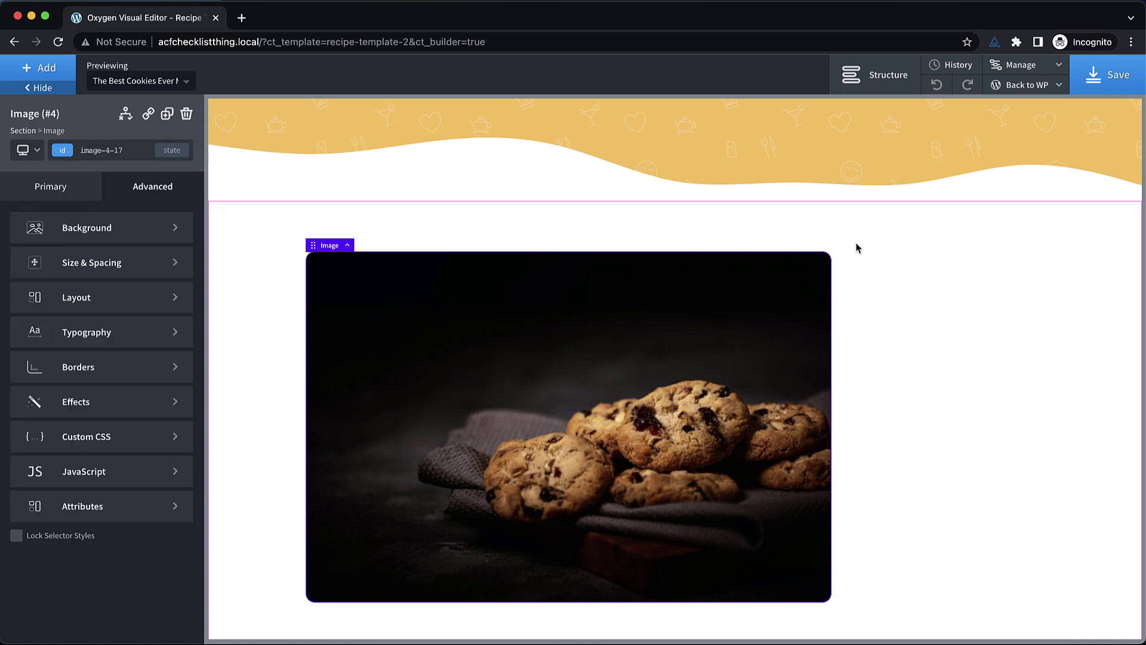
click(931, 314)
scroll(481, 220, down, 1)
click(79, 437)
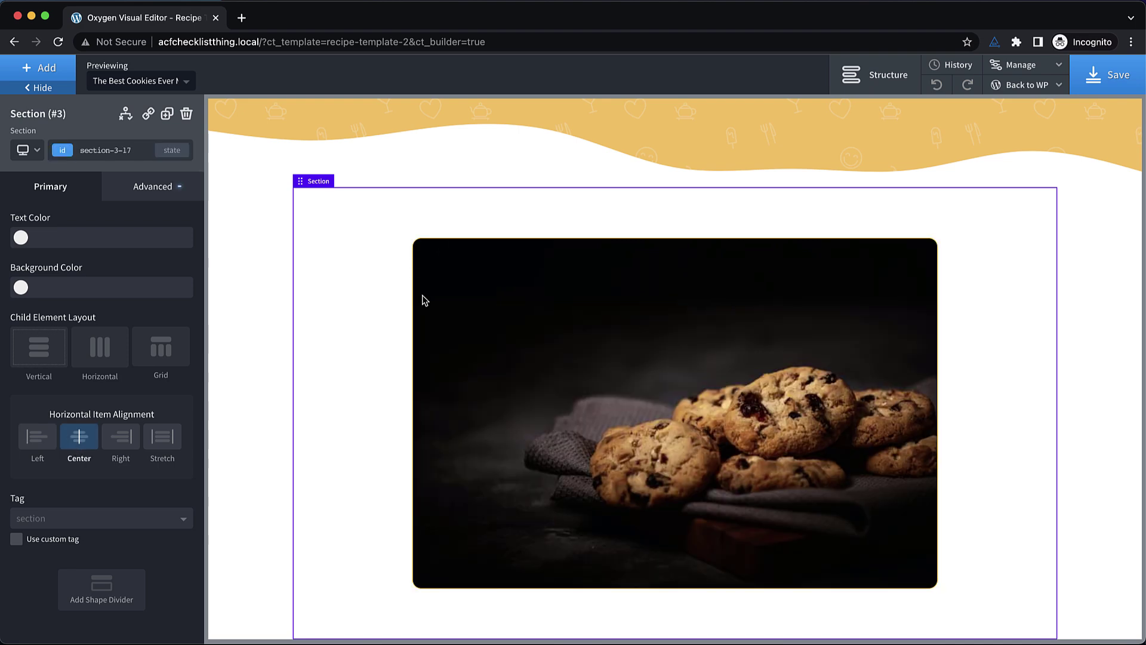
scroll(584, 268, up, 1)
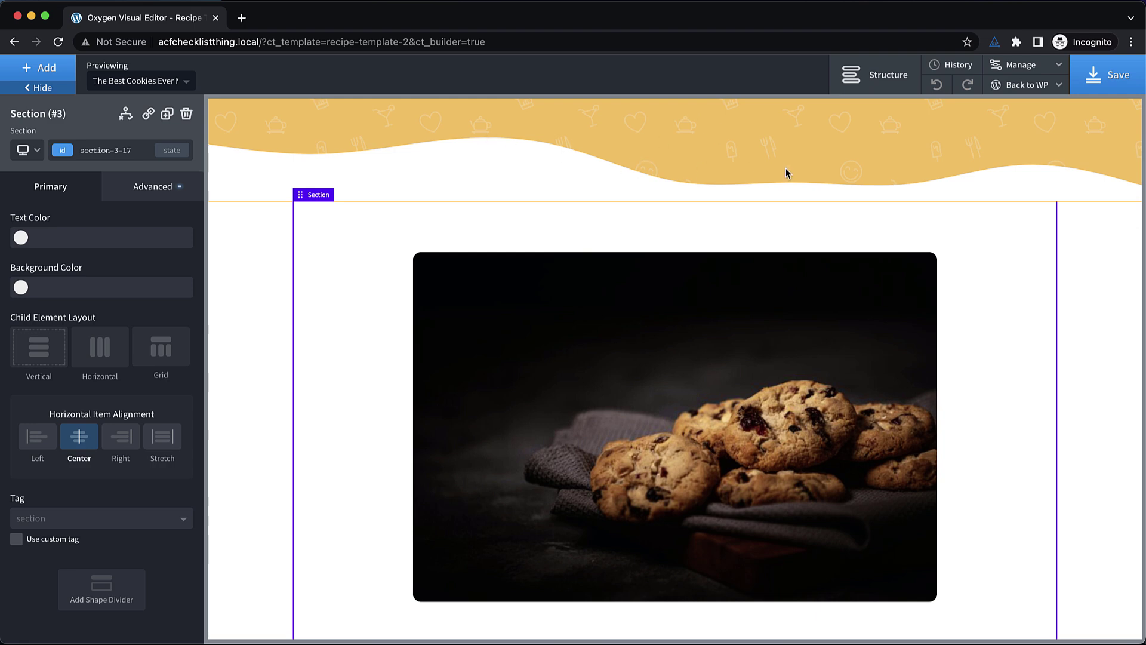
drag(936, 233, 893, 172)
Give the image a -128 px top margin and enlarge the header's bottom padding.
click(900, 296)
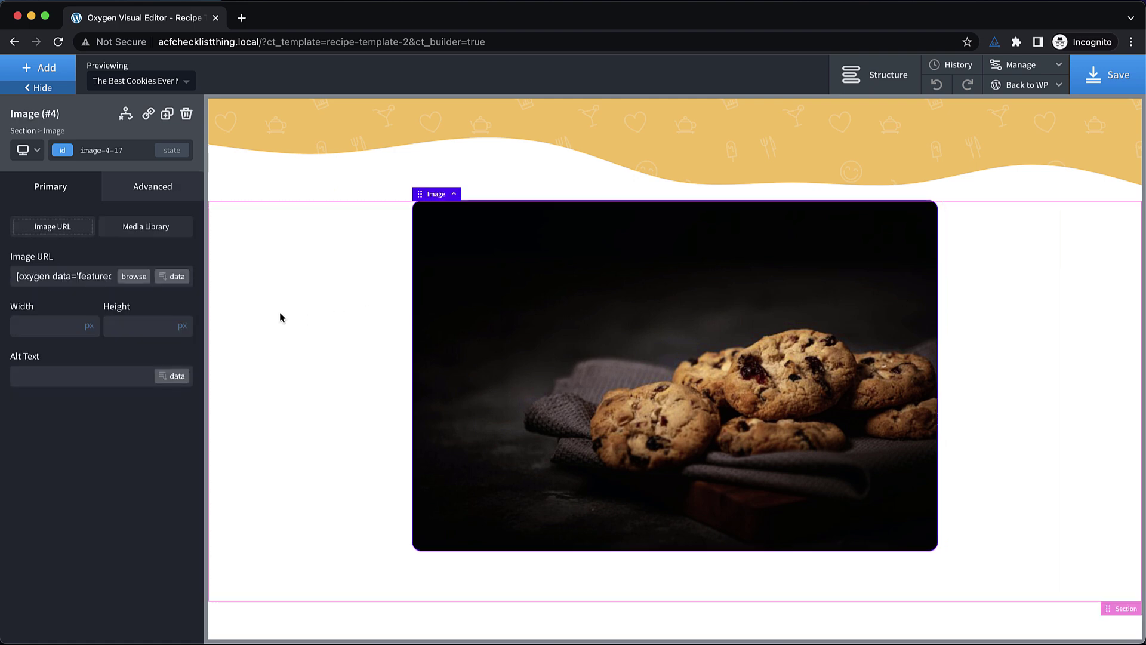
click(159, 189)
click(125, 262)
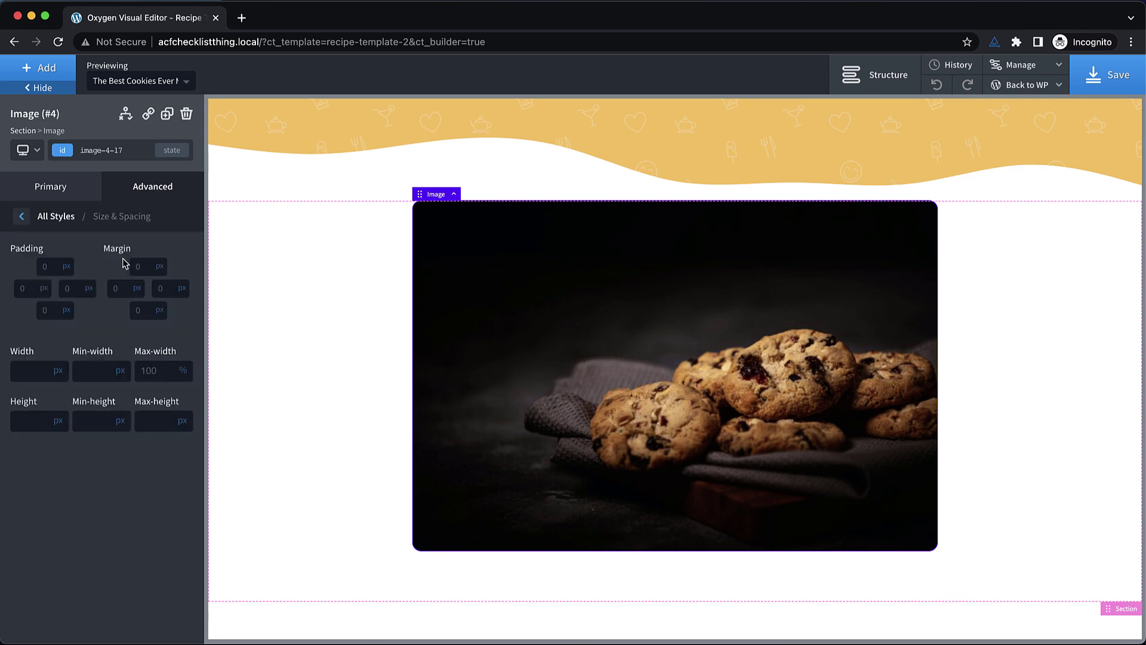
click(135, 271)
text(-128)
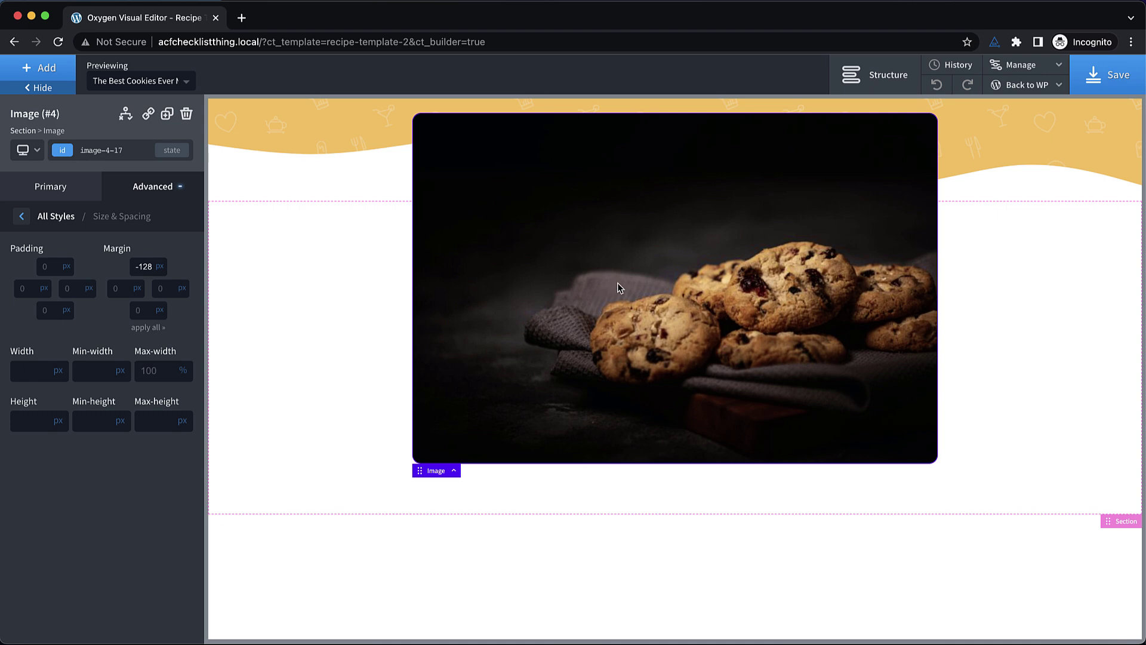
click(1032, 125)
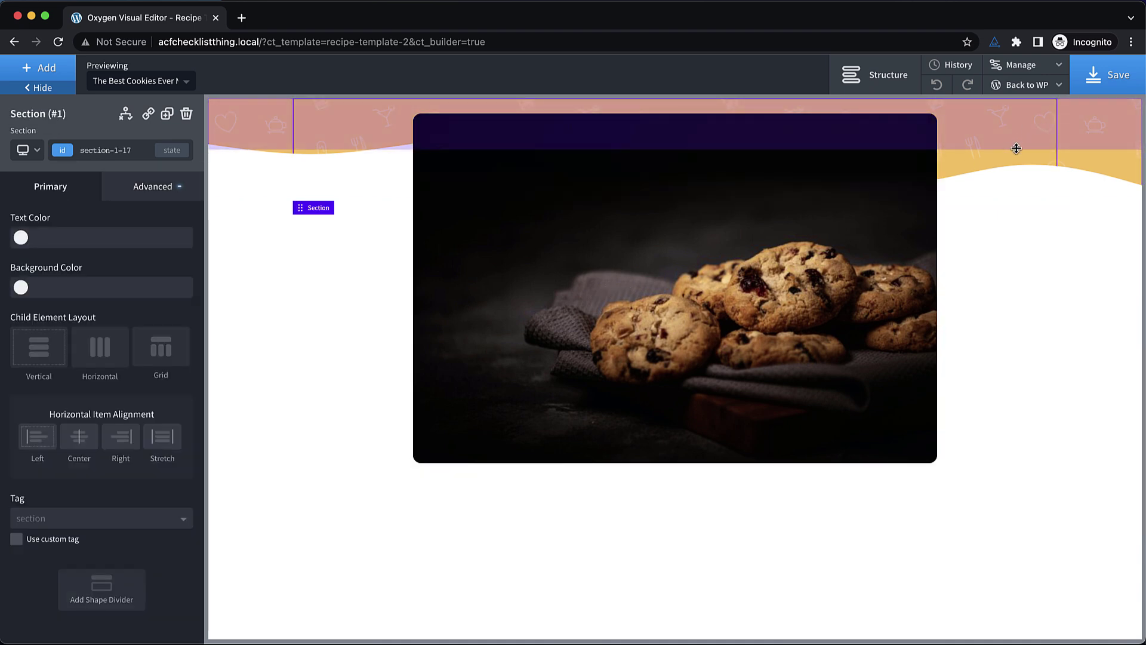
drag(1017, 158, 1021, 225)
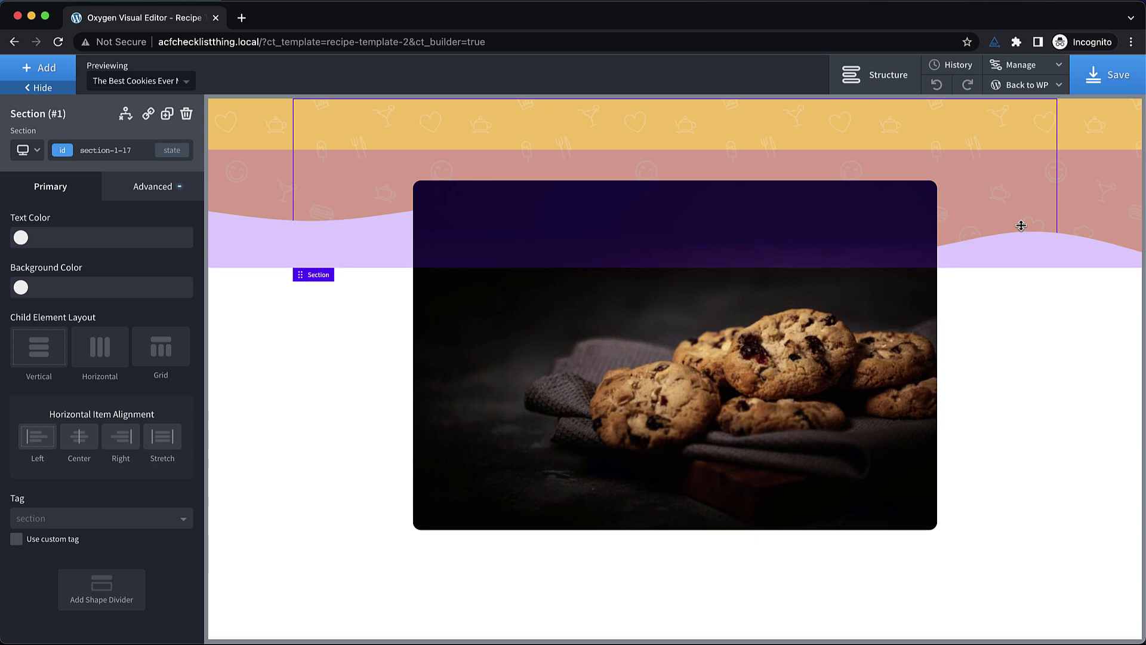
Add an h1 heading below the cookie image.
click(577, 564)
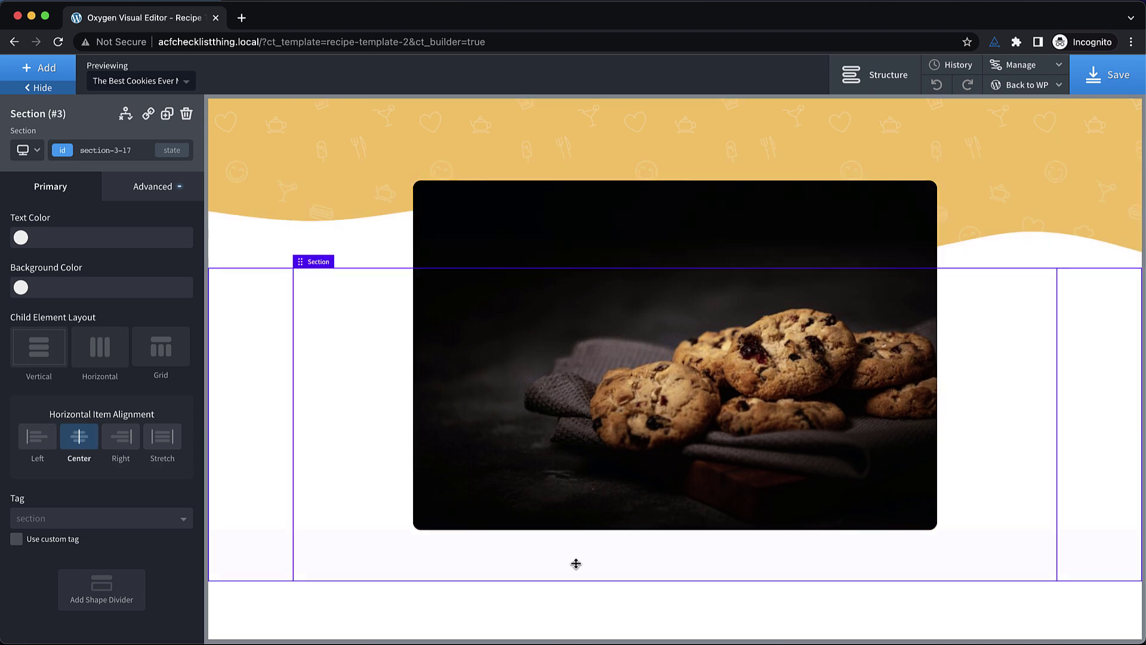
click(37, 68)
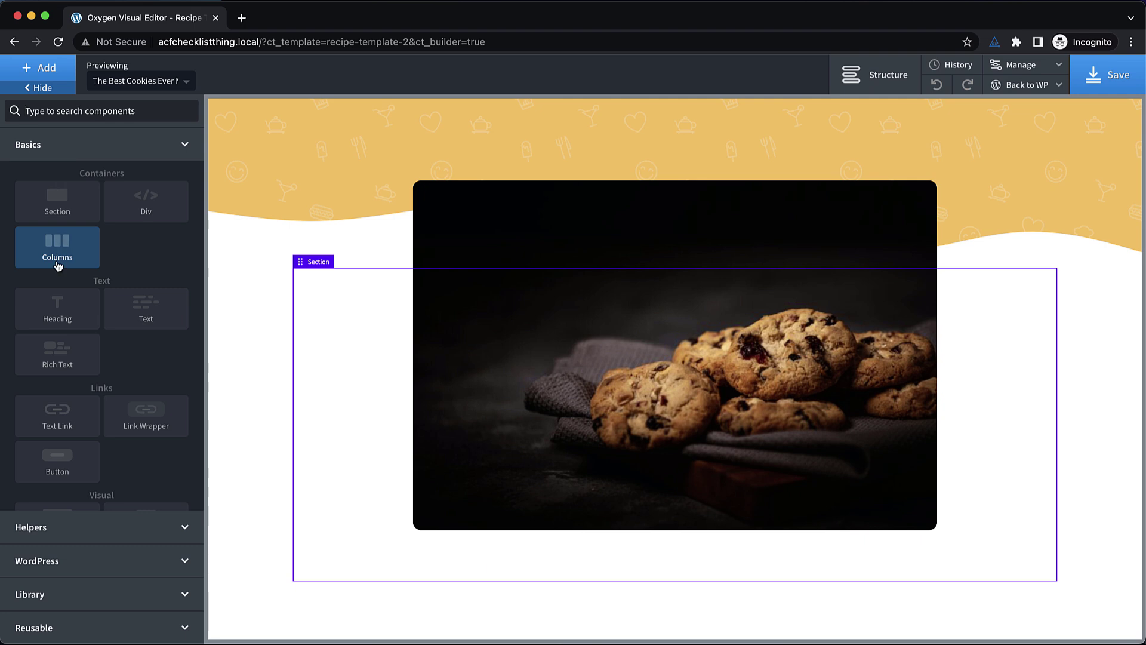
click(58, 310)
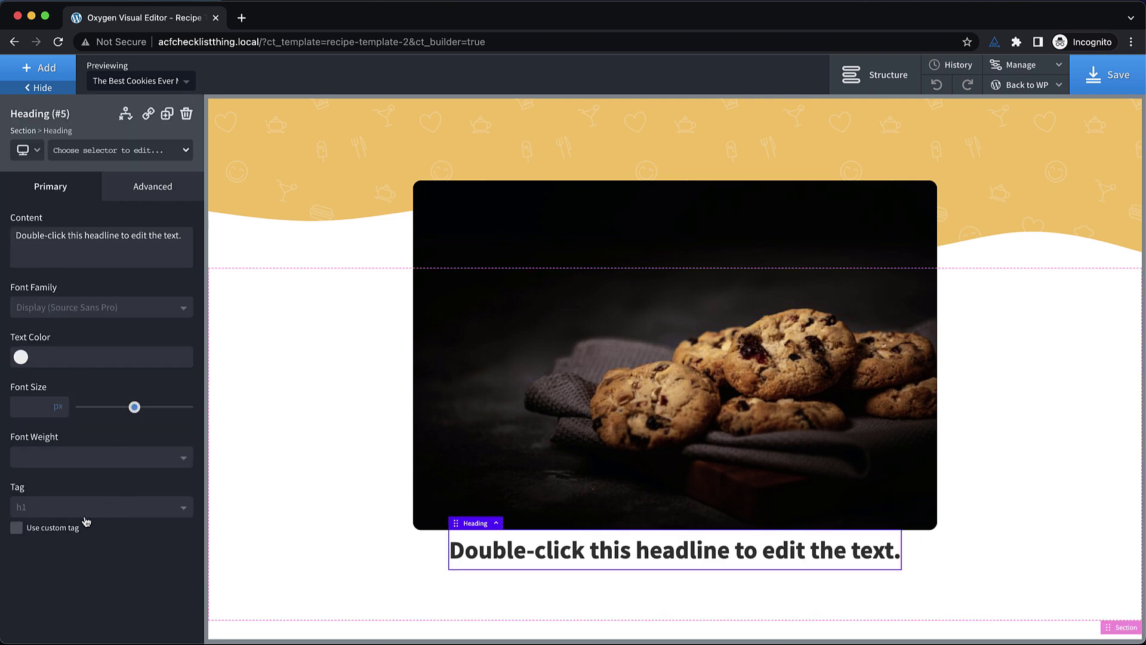
click(125, 517)
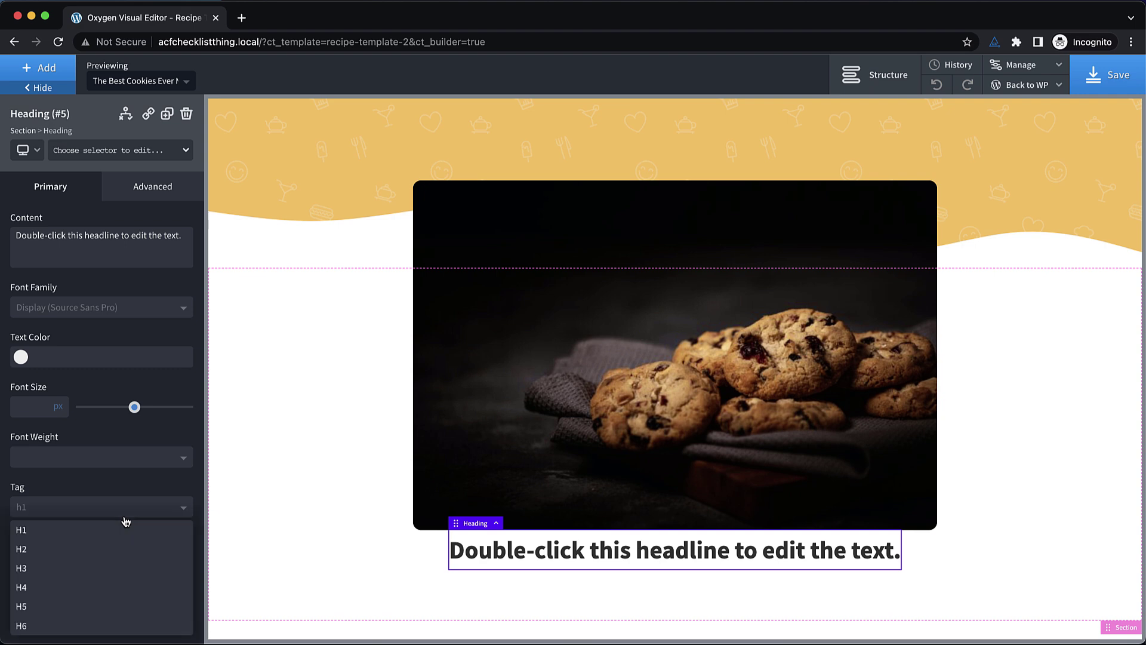
click(96, 549)
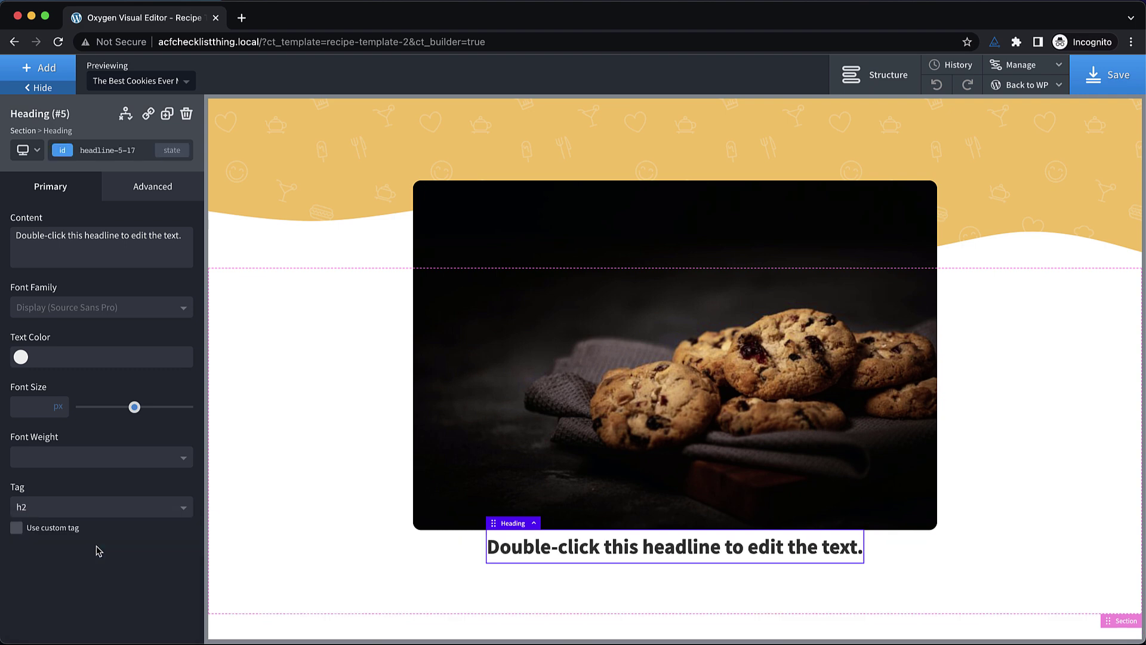
click(66, 512)
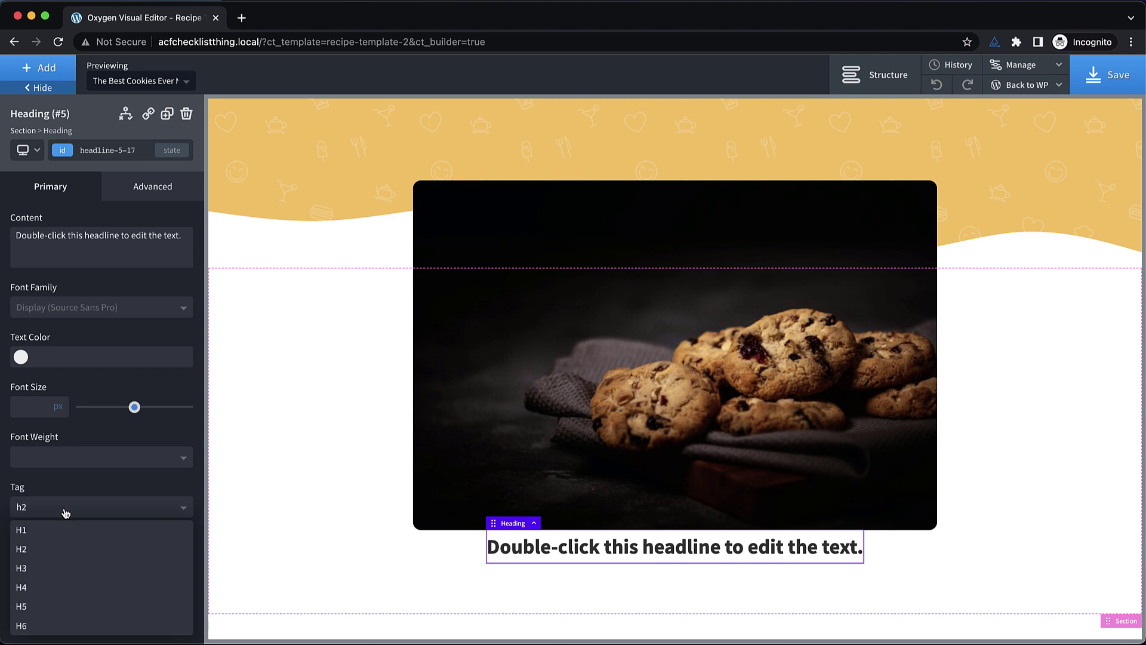
click(52, 531)
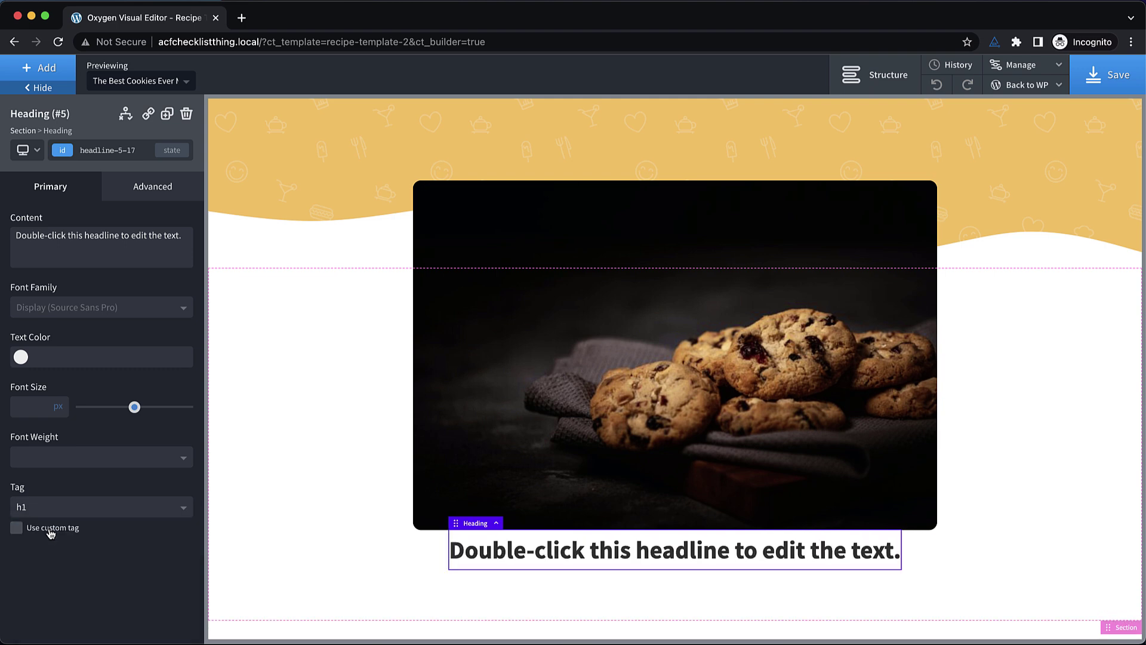
Replace the heading text with the dynamic Post Title.
double_click(551, 547)
double_click(551, 547)
triple_click(551, 547)
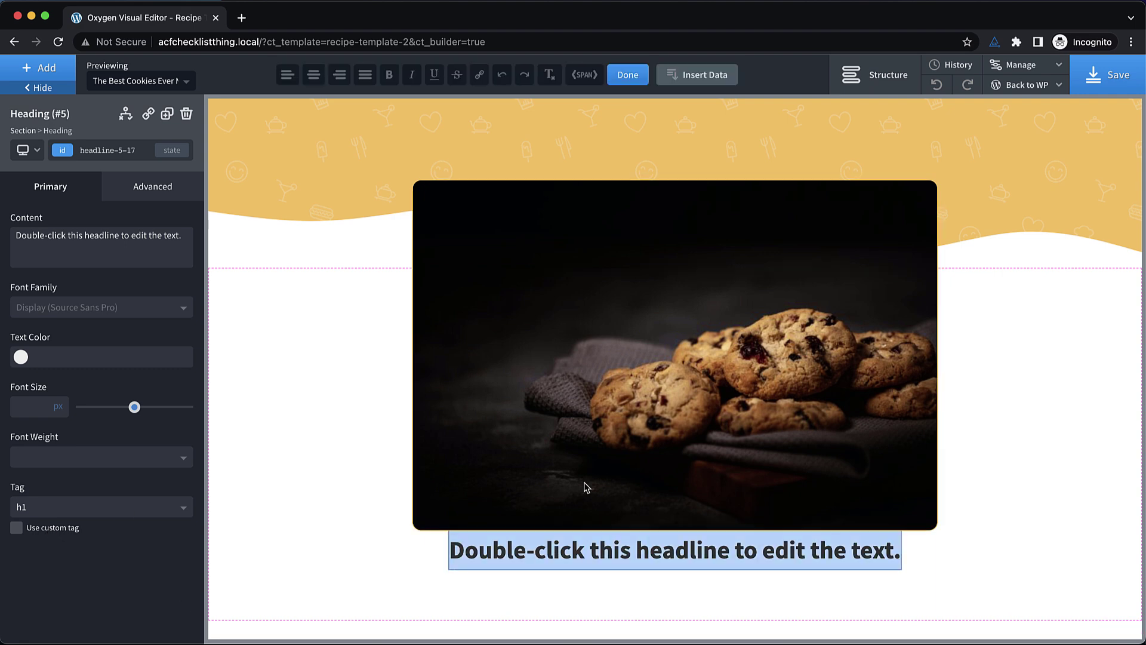
click(693, 76)
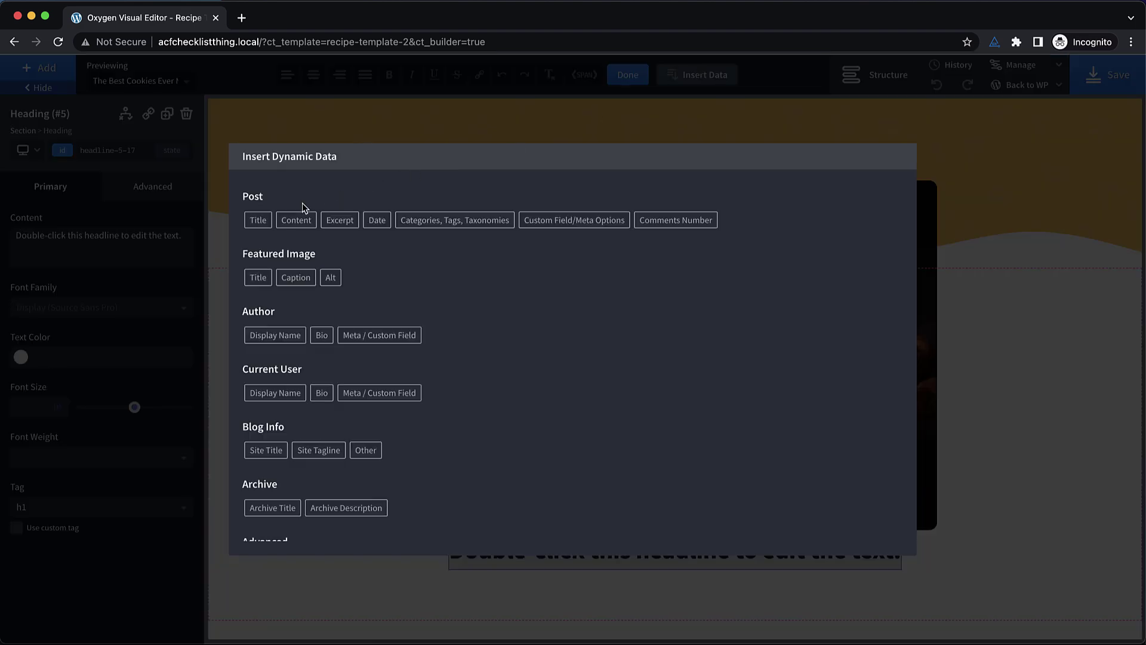
click(262, 220)
click(277, 360)
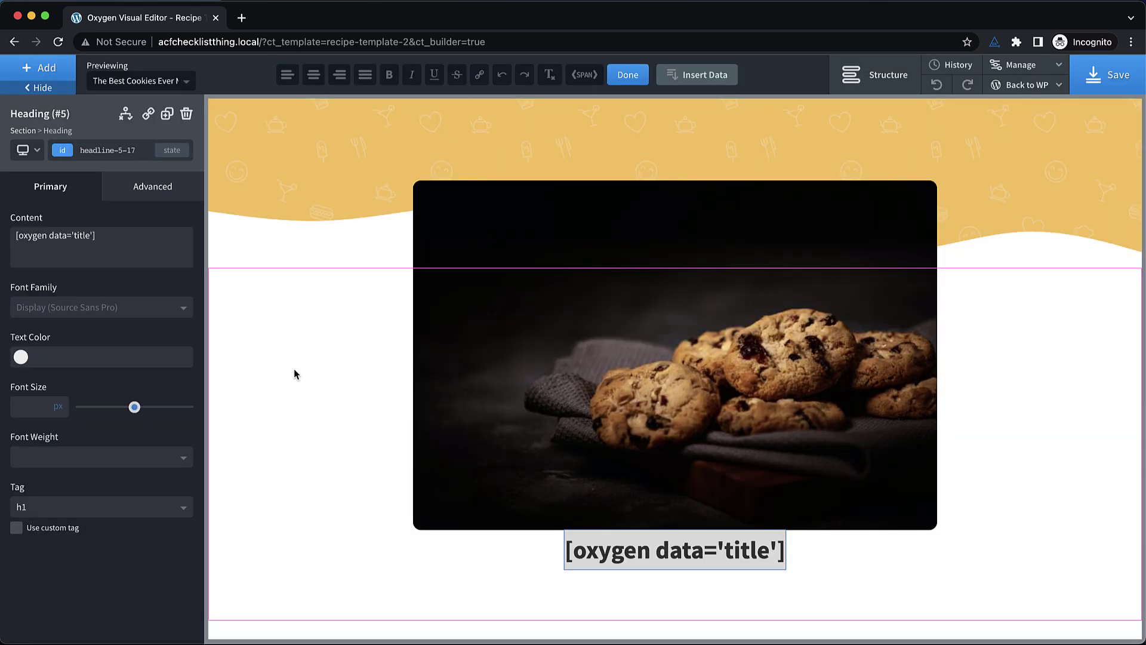
click(698, 592)
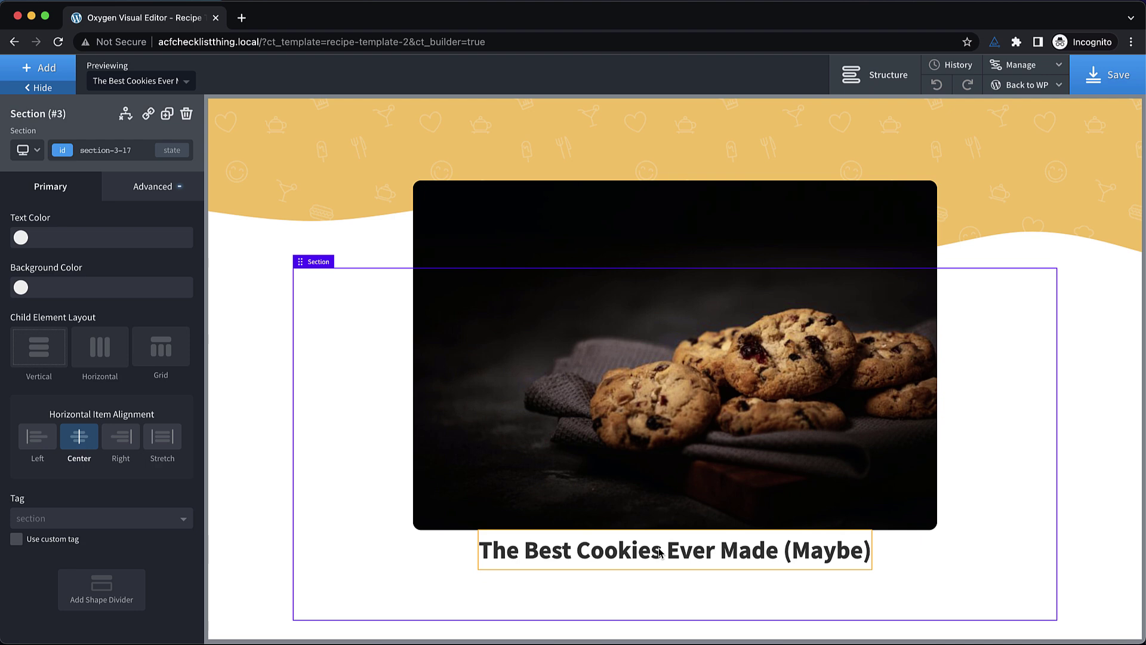
Set the cookie image's bottom margin to 32 px.
click(680, 488)
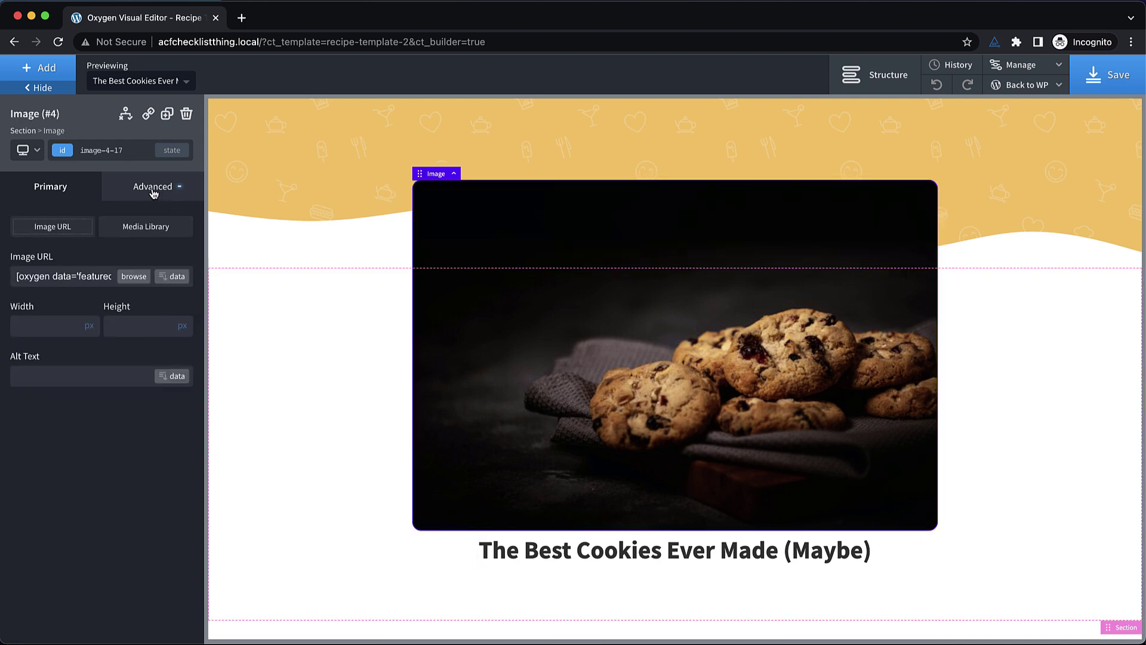
click(154, 191)
click(133, 264)
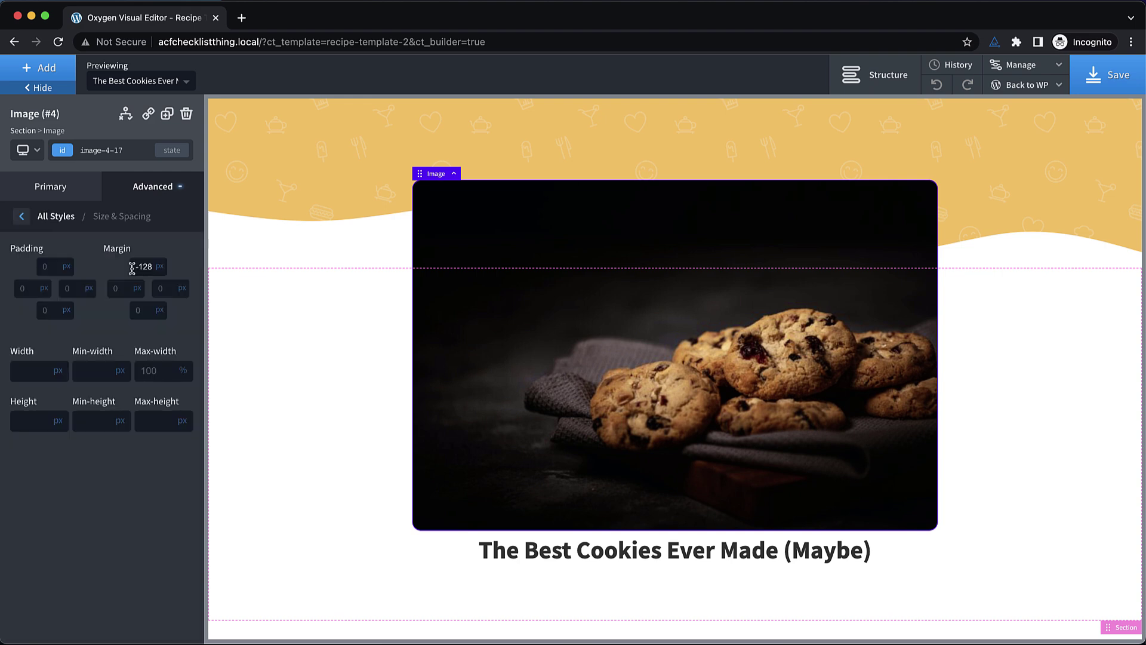
click(143, 307)
text(32)
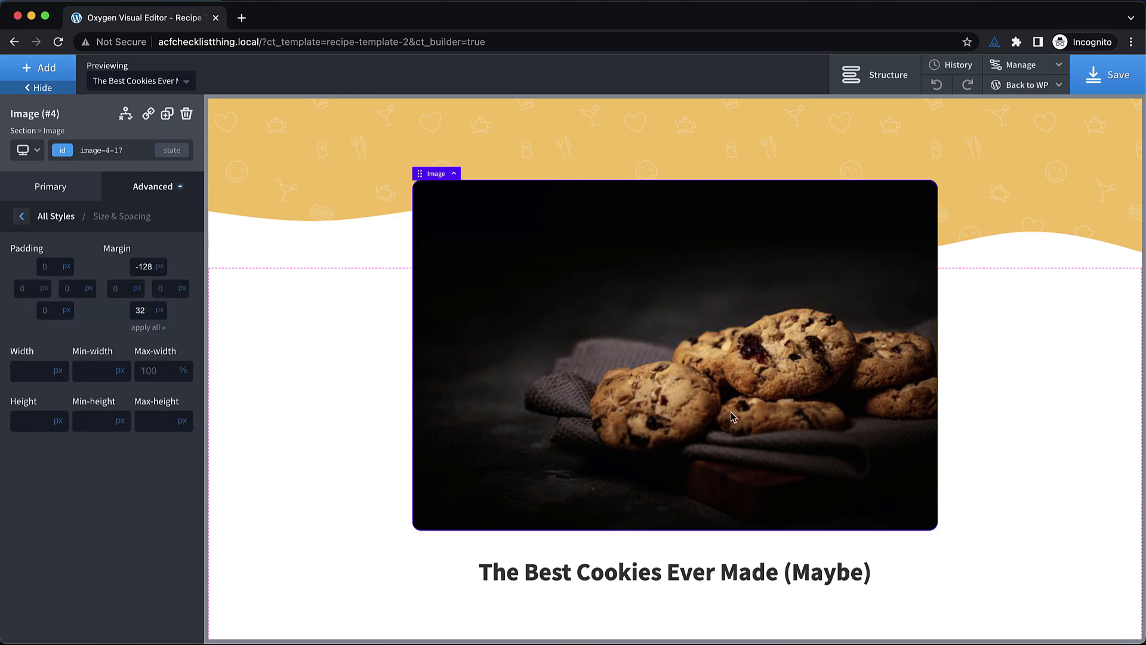
scroll(731, 412, down, 1)
Select the title heading and open its Size & Spacing settings.
click(701, 564)
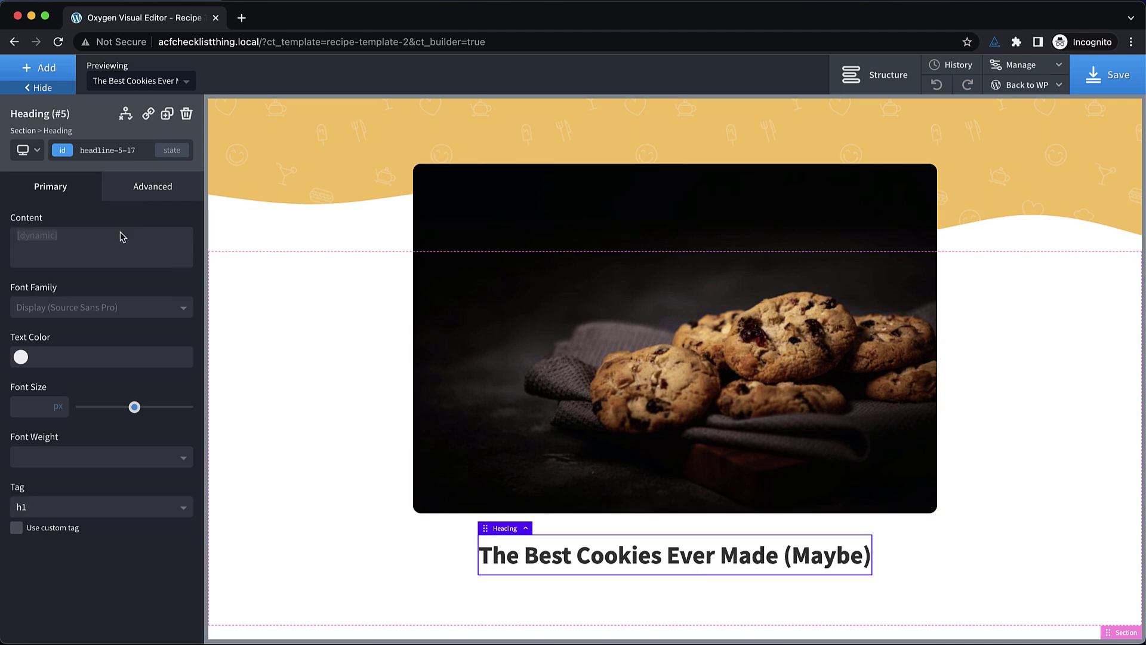
click(147, 190)
click(109, 266)
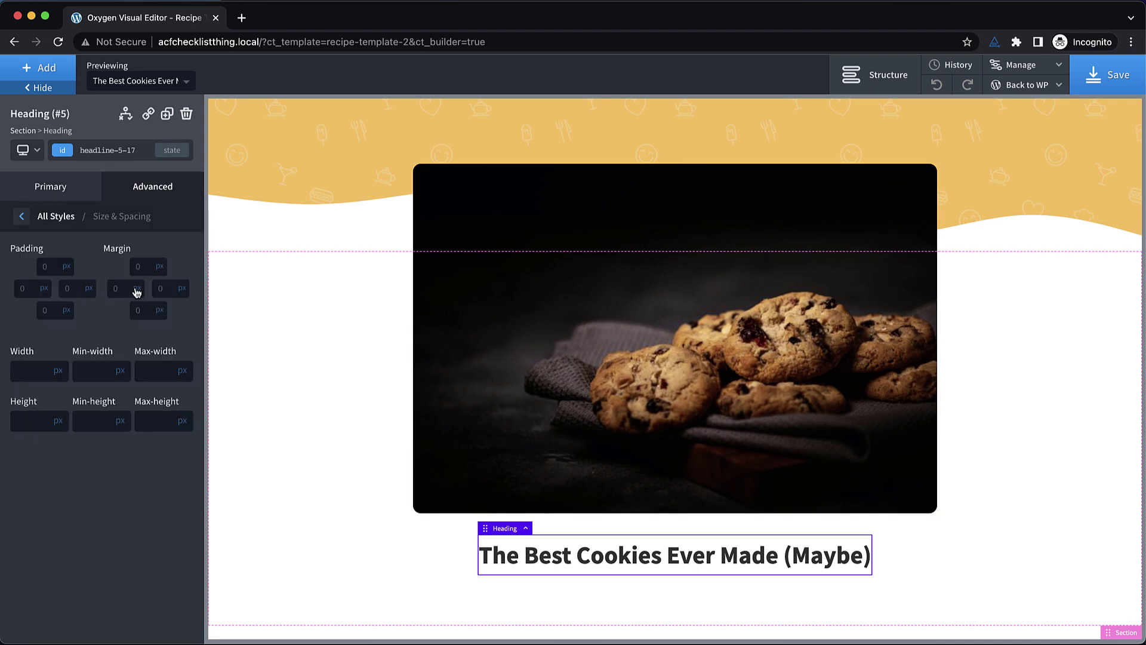
scroll(687, 360, down, 1)
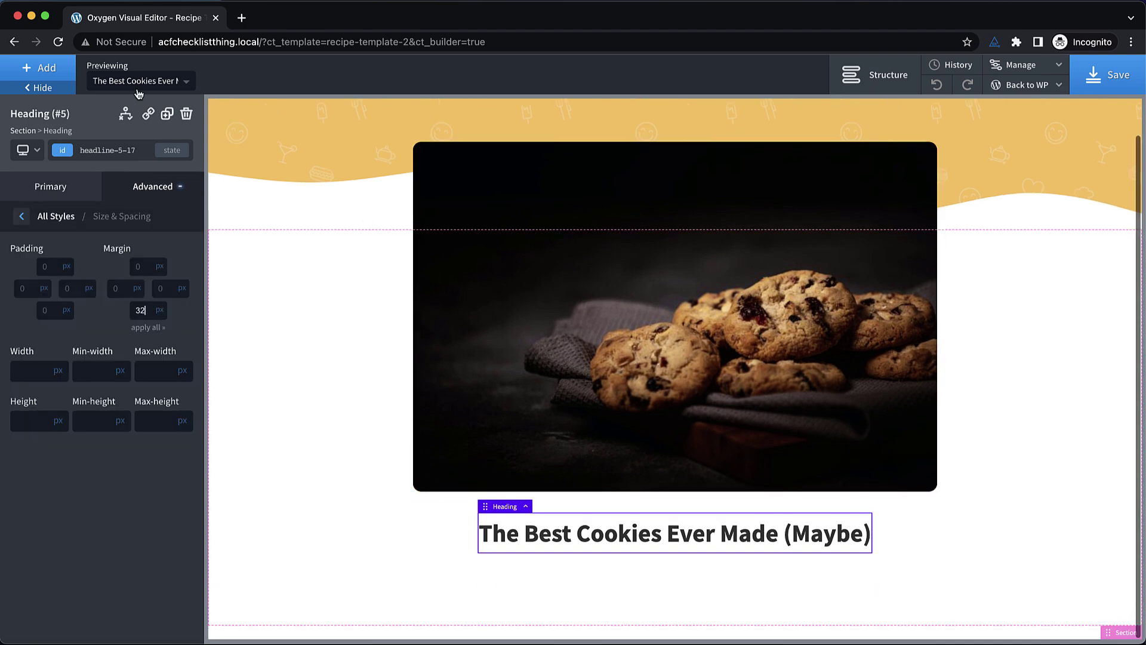
Add a Text element beneath the recipe title.
click(40, 69)
click(169, 299)
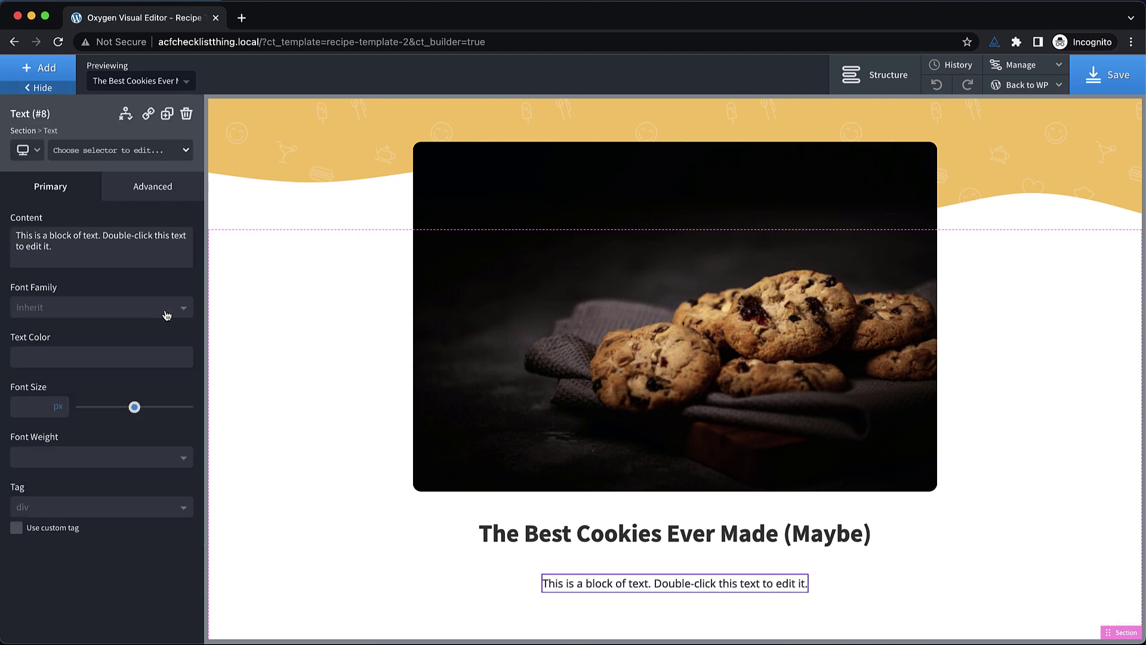
scroll(665, 466, down, 1)
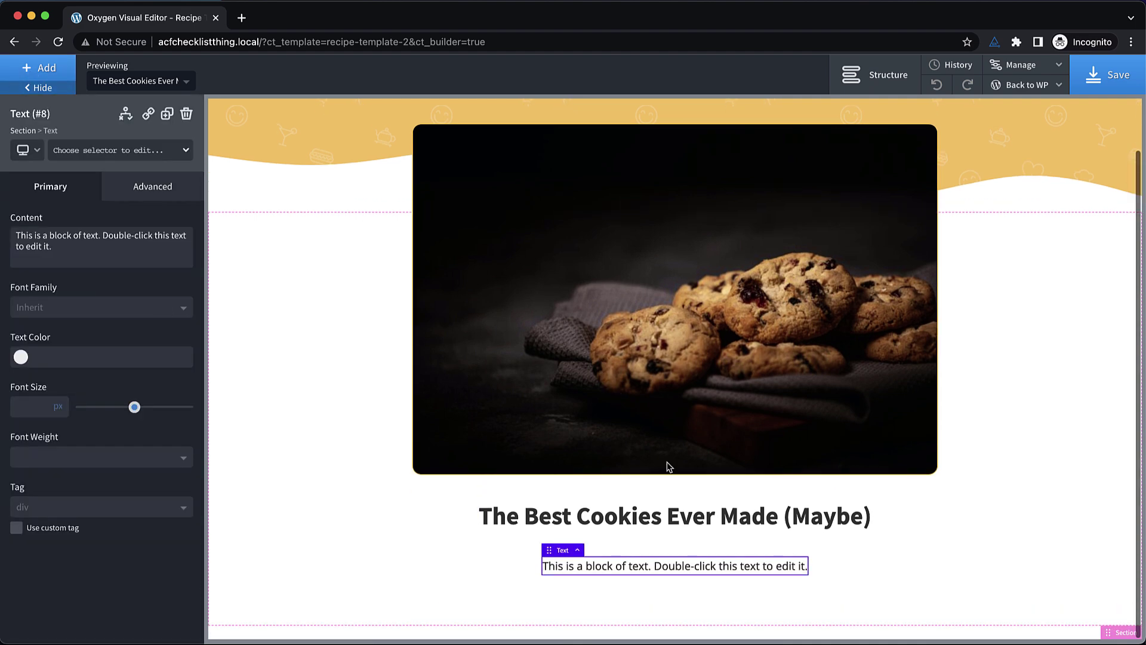
scroll(671, 567, up, 1)
Bind the text block to dynamic Post > Content so it shows the lorem ipsum paragraphs.
click(670, 572)
click(661, 584)
double_click(661, 583)
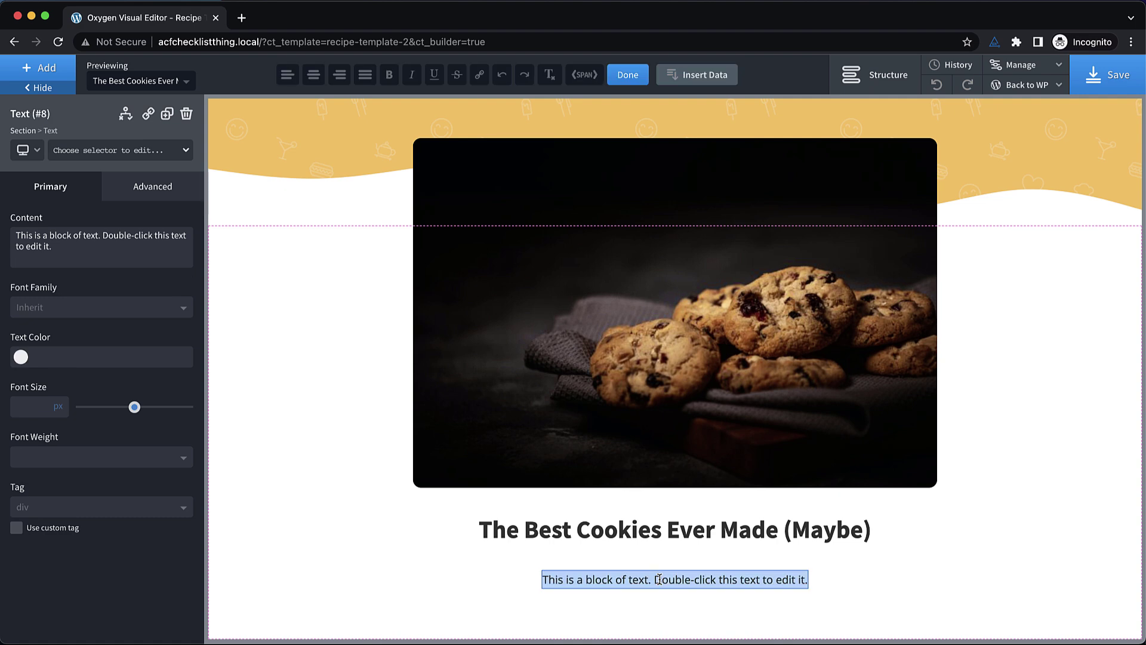
click(704, 76)
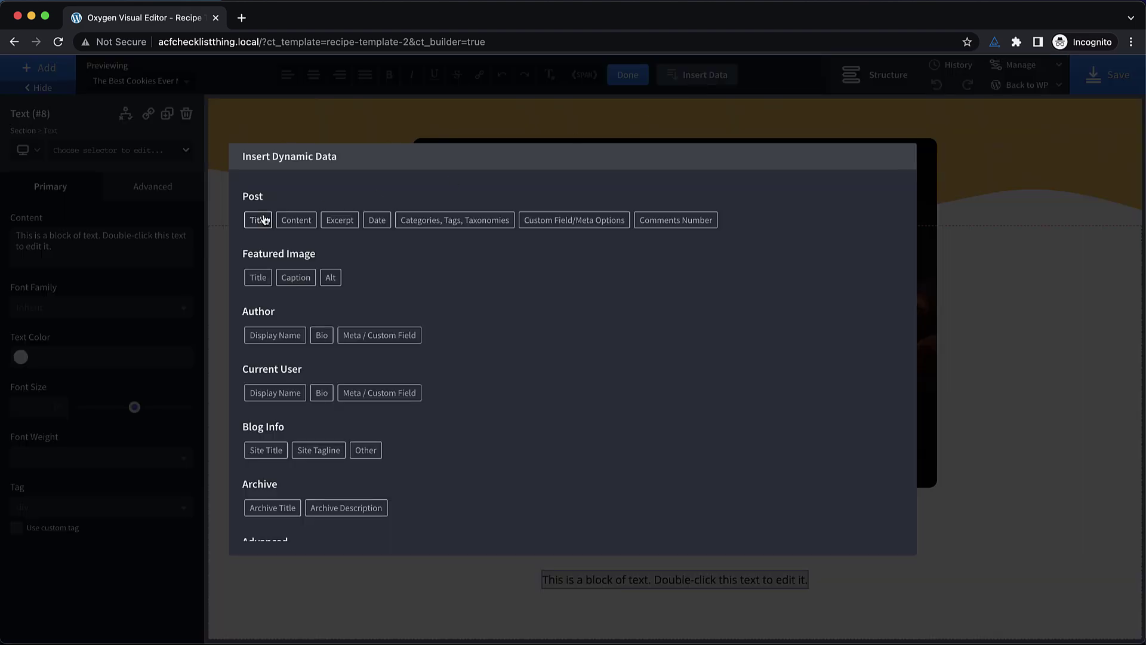
click(293, 222)
click(366, 487)
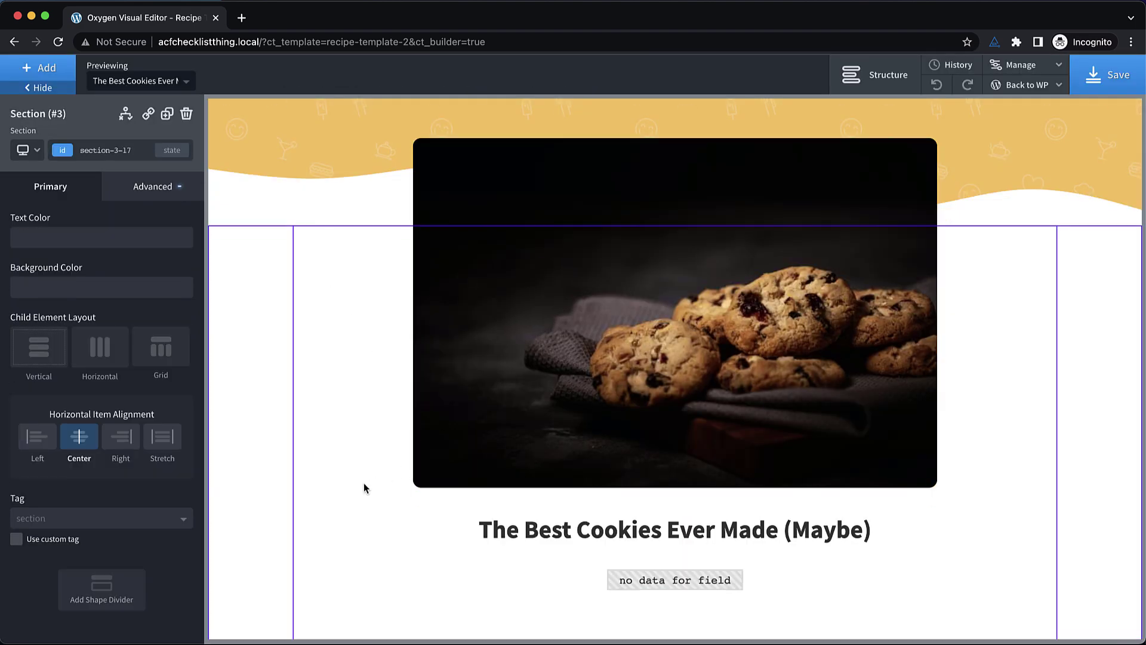
scroll(840, 376, down, 3)
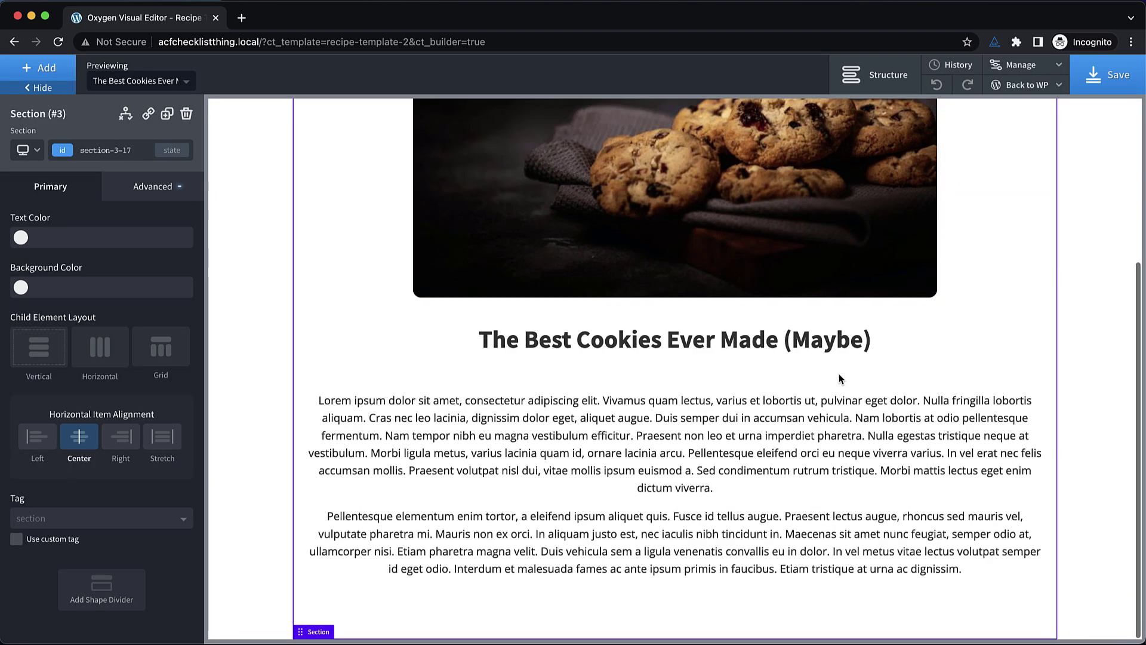
click(660, 497)
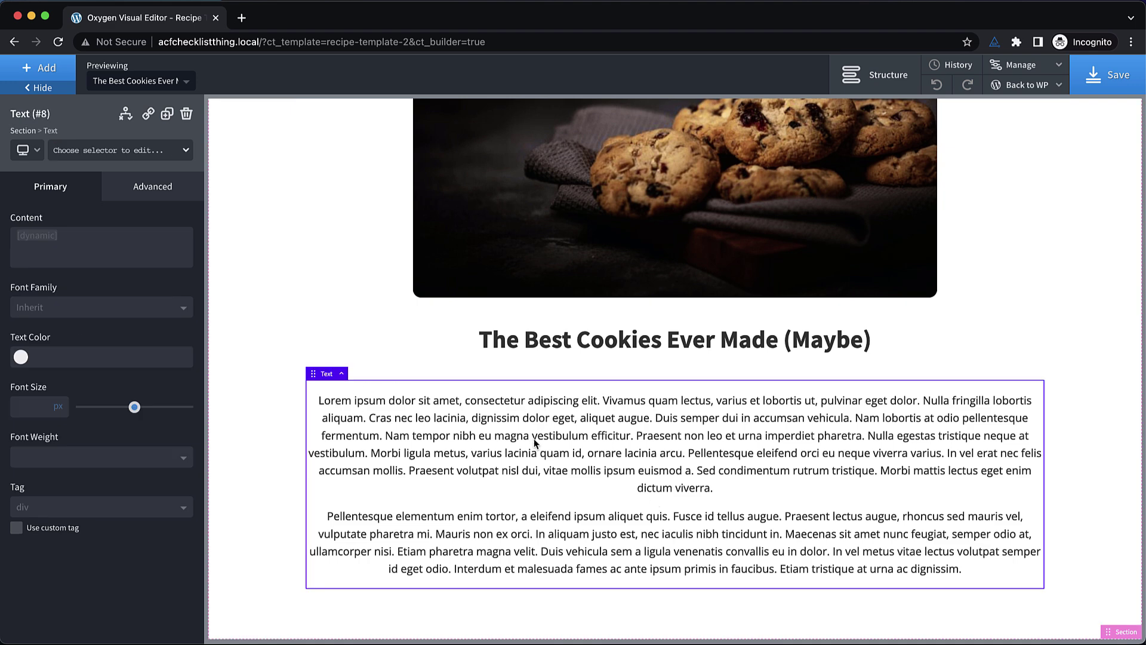
Add the class 'narrow' to the post content text block.
click(147, 154)
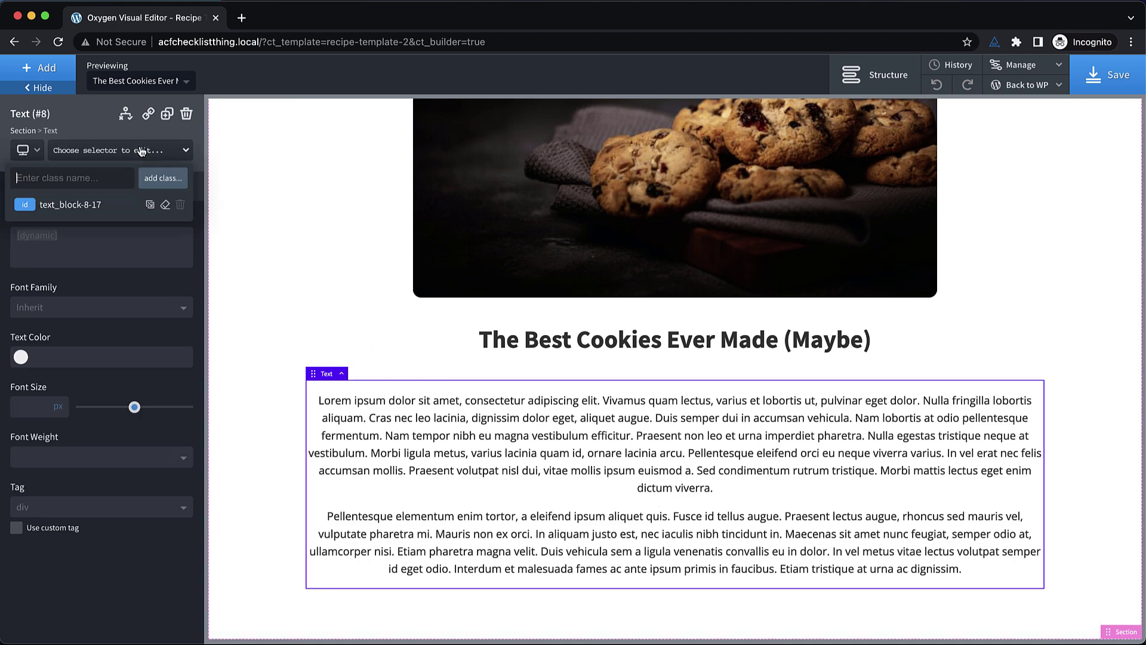
text(narrow)
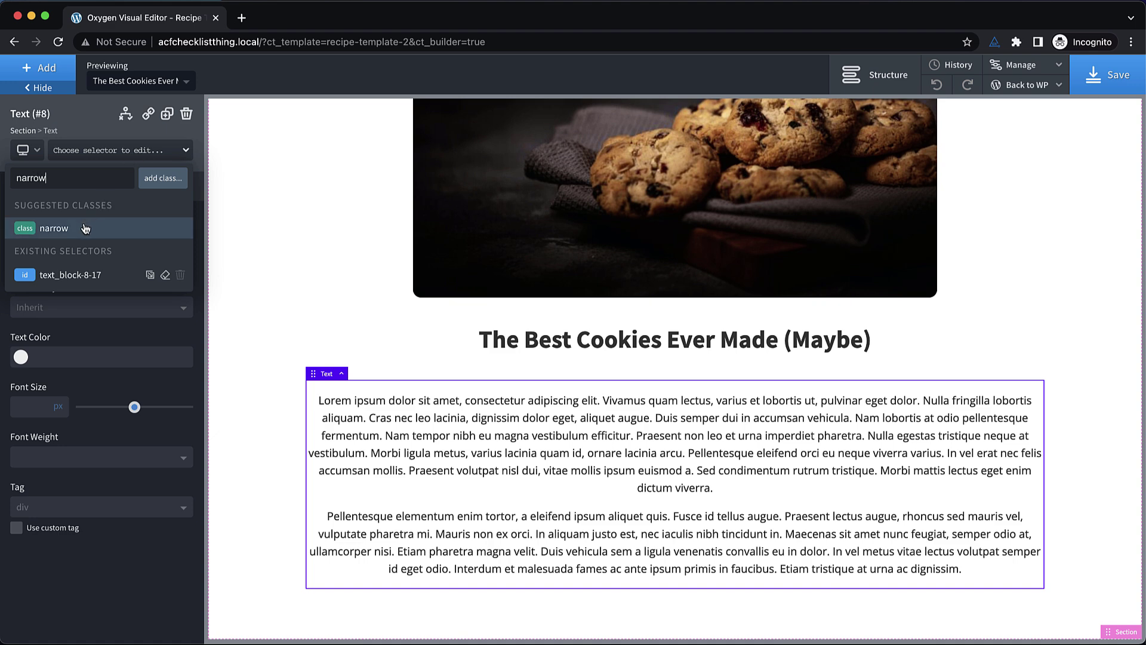
click(83, 225)
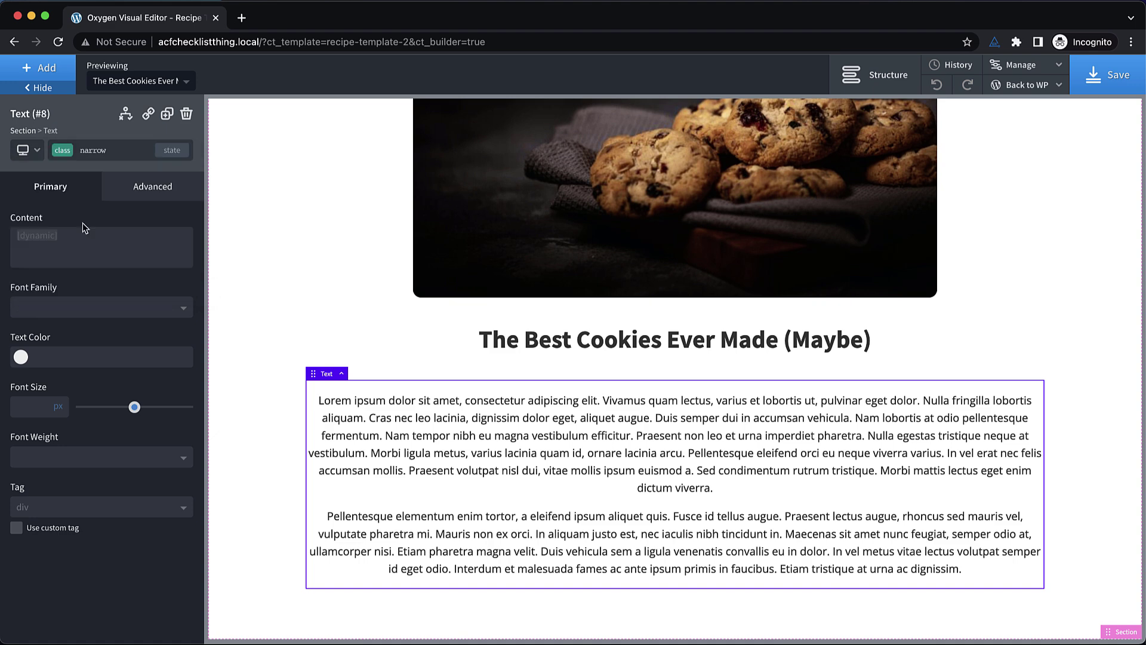
Give the narrow class a 768px max-width and 100% width.
click(138, 189)
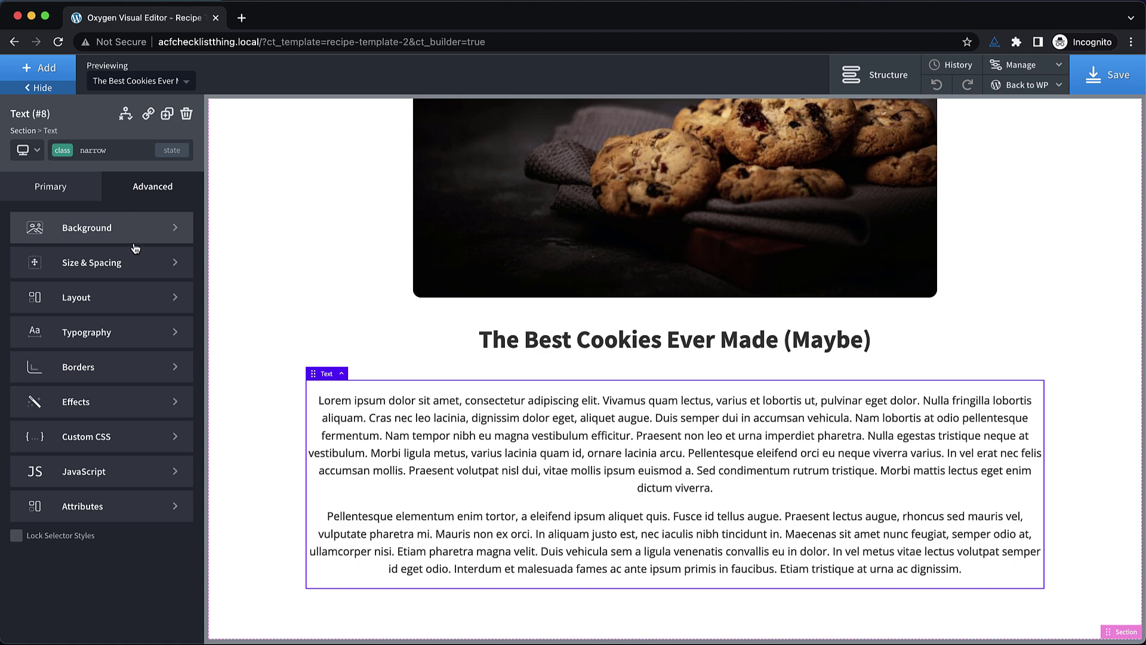
click(135, 261)
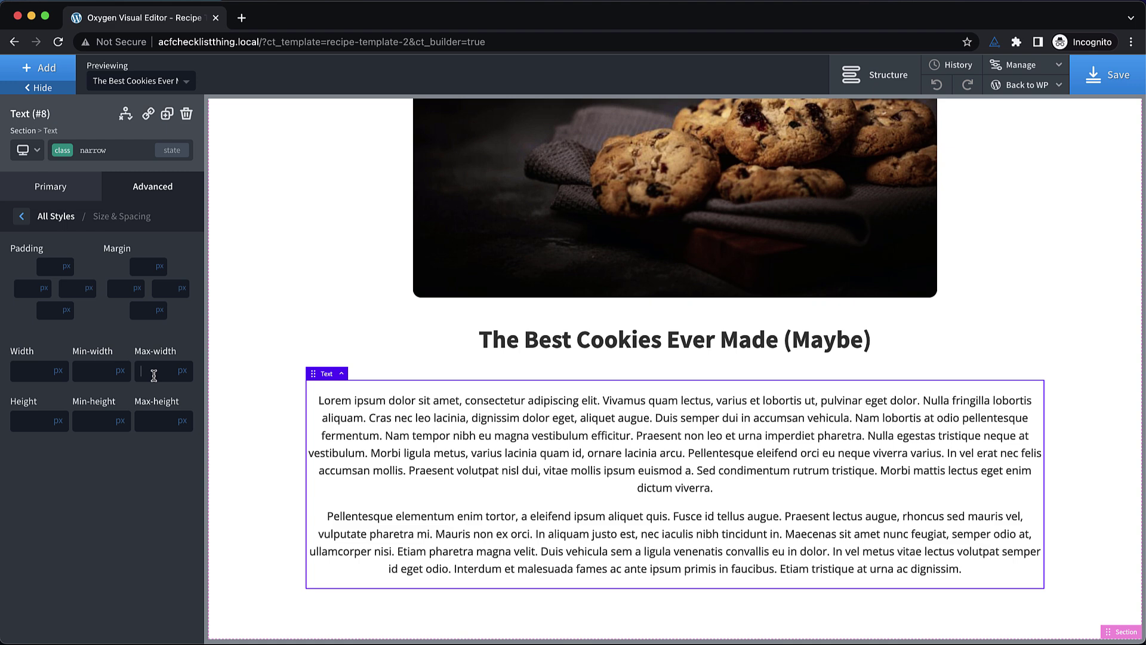
text(992)
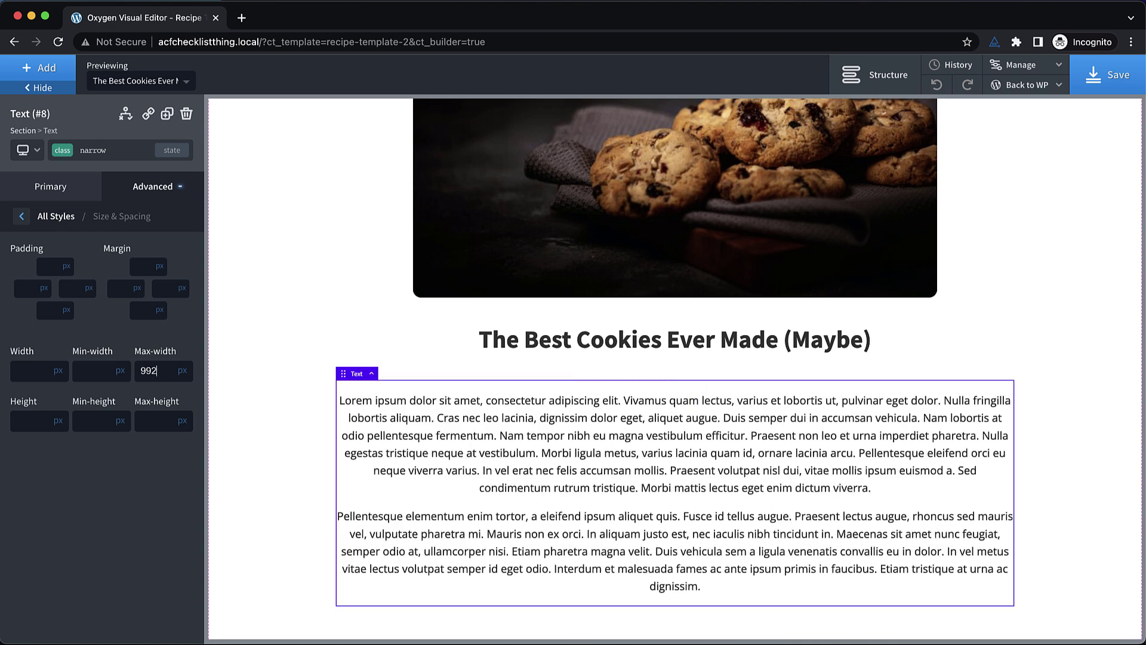
key(BackSpace)
key(BackSpace)
key(BackSpace)
text(76)
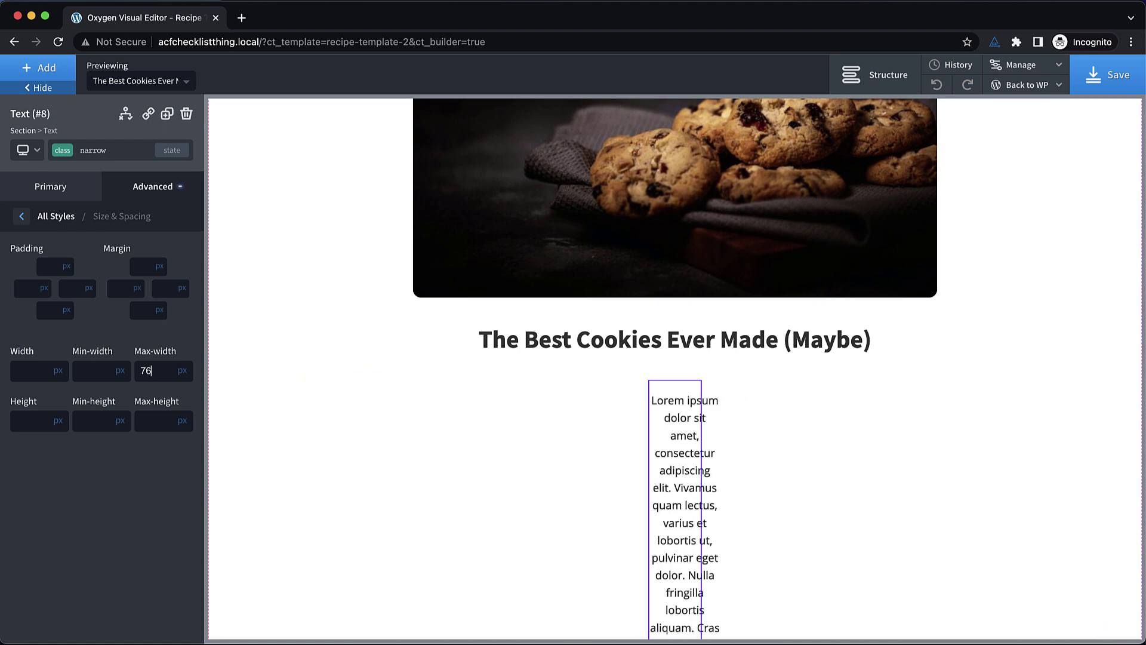
text(8)
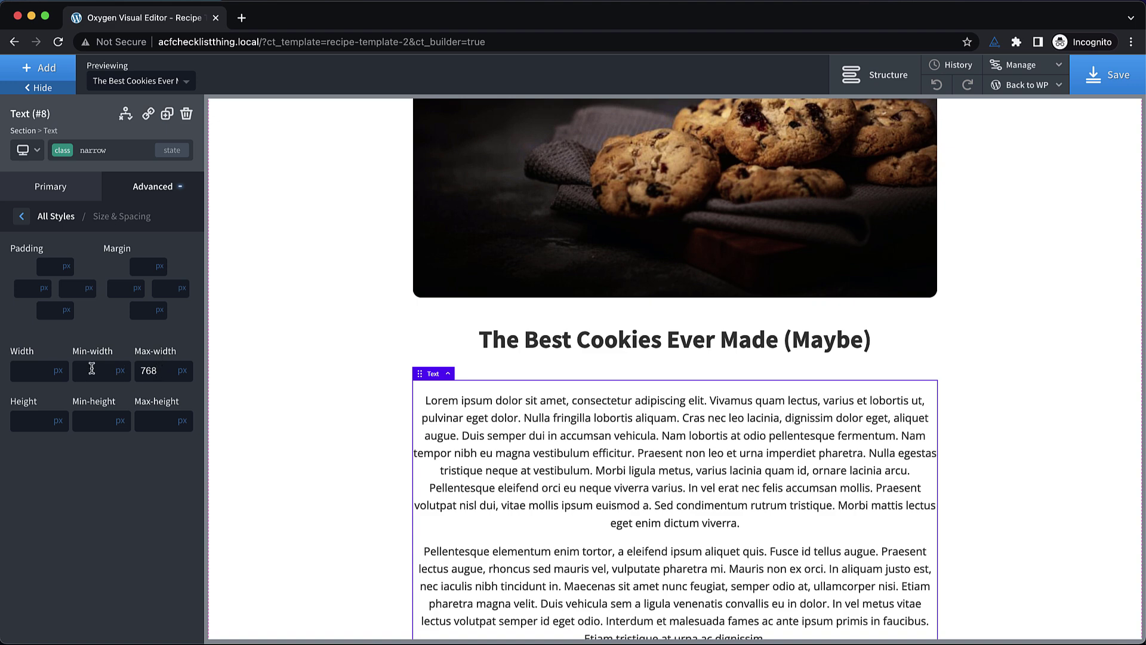
click(58, 362)
text(100)
scroll(658, 470, down, 2)
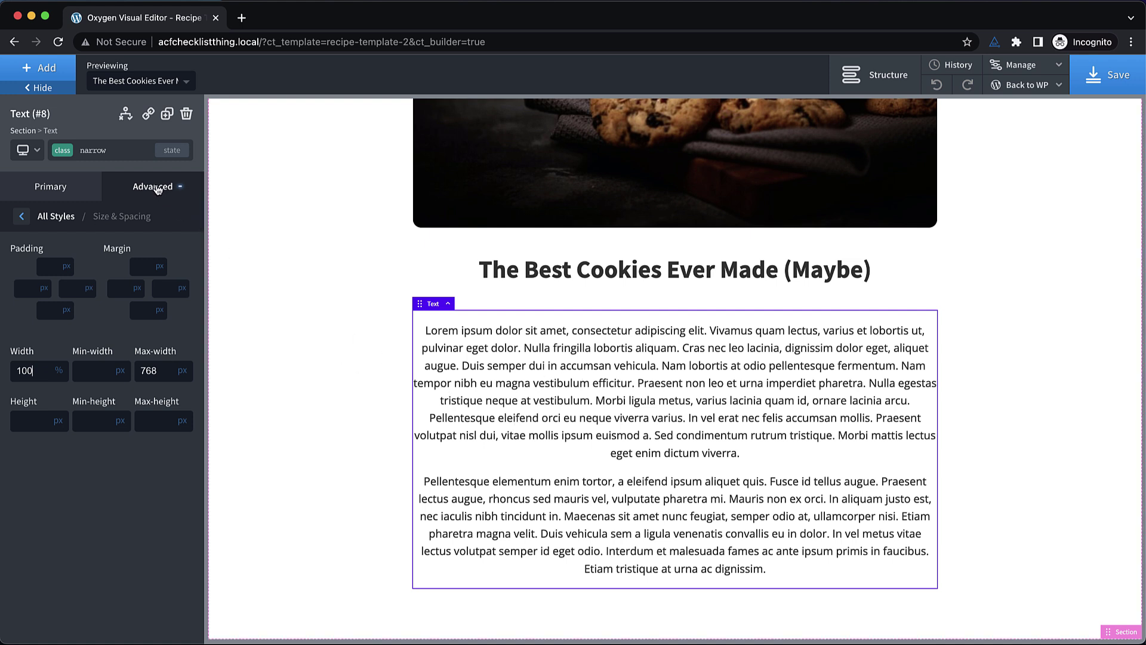
click(119, 152)
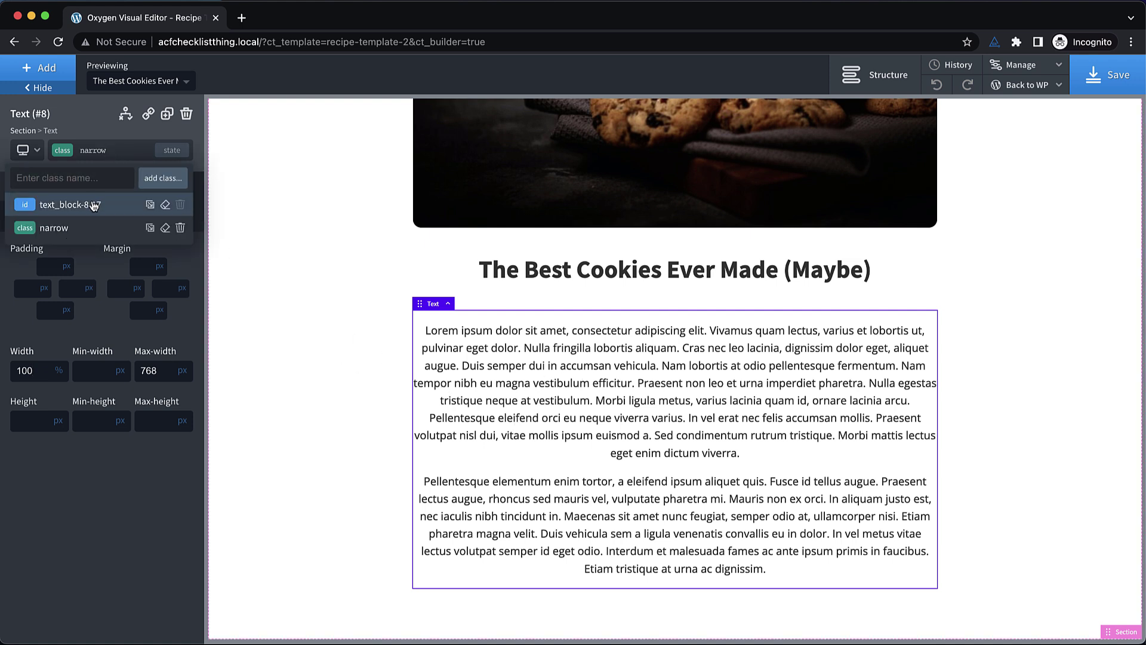
click(77, 226)
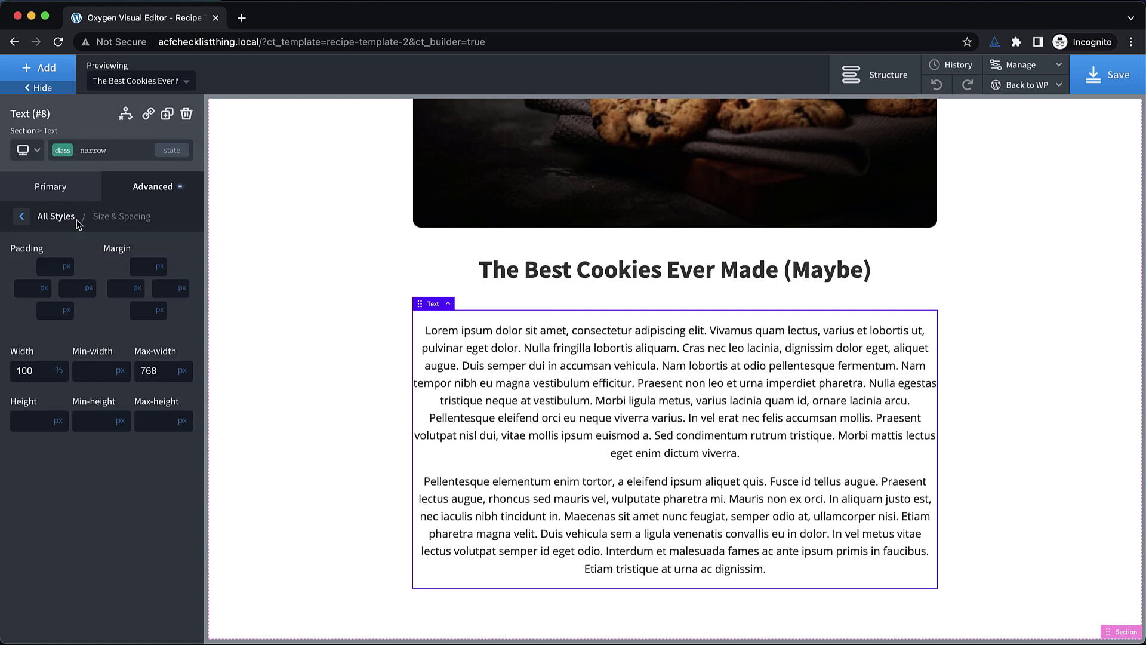
Lock the narrow class and left-align the text block's own paragraph text.
click(149, 186)
click(25, 537)
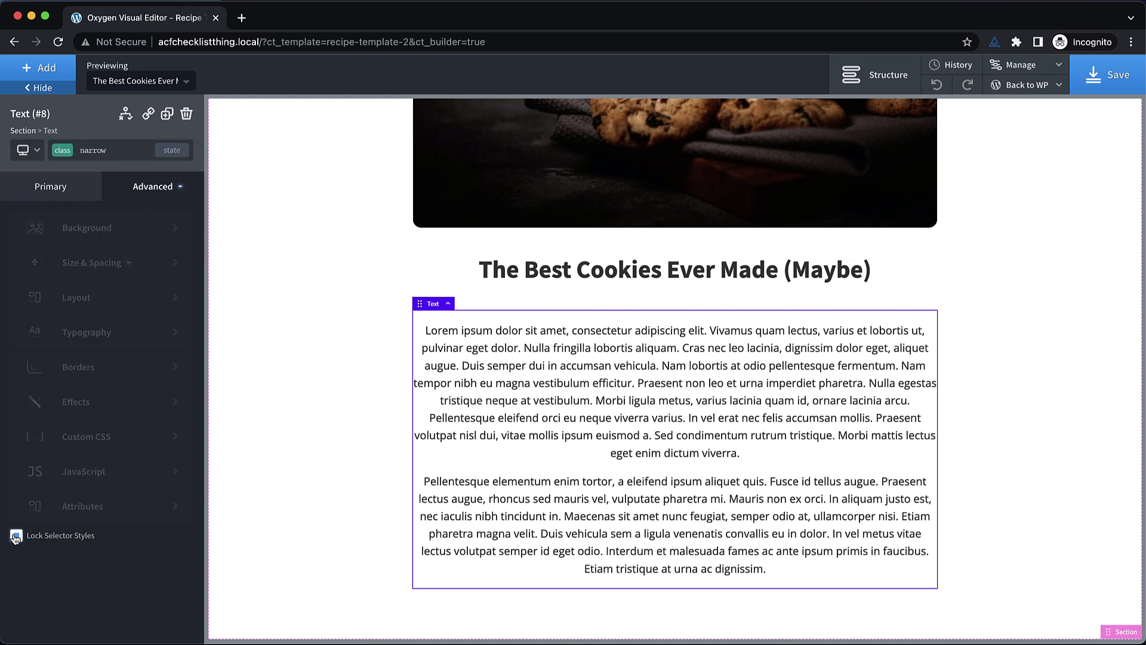
click(74, 152)
click(66, 203)
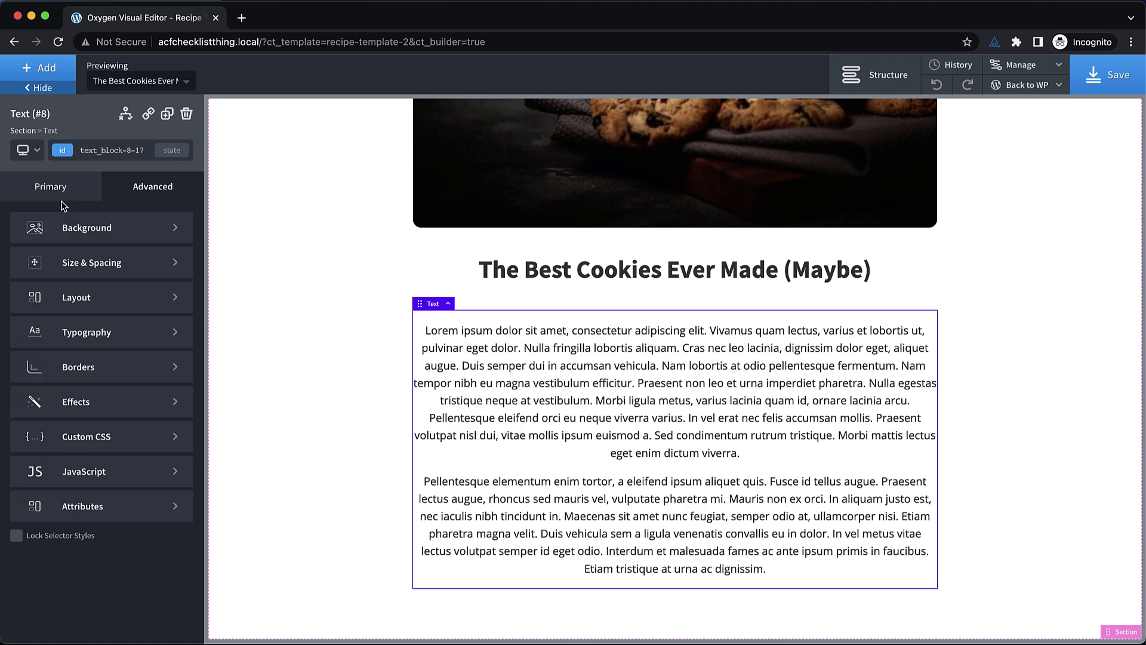
click(120, 330)
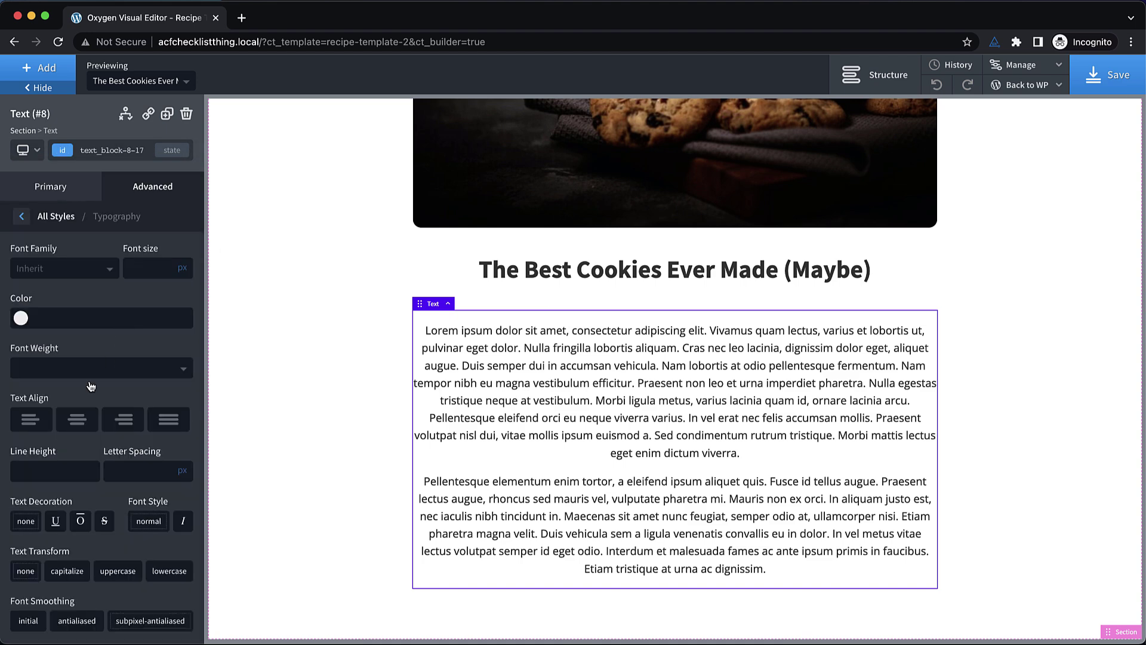
click(32, 420)
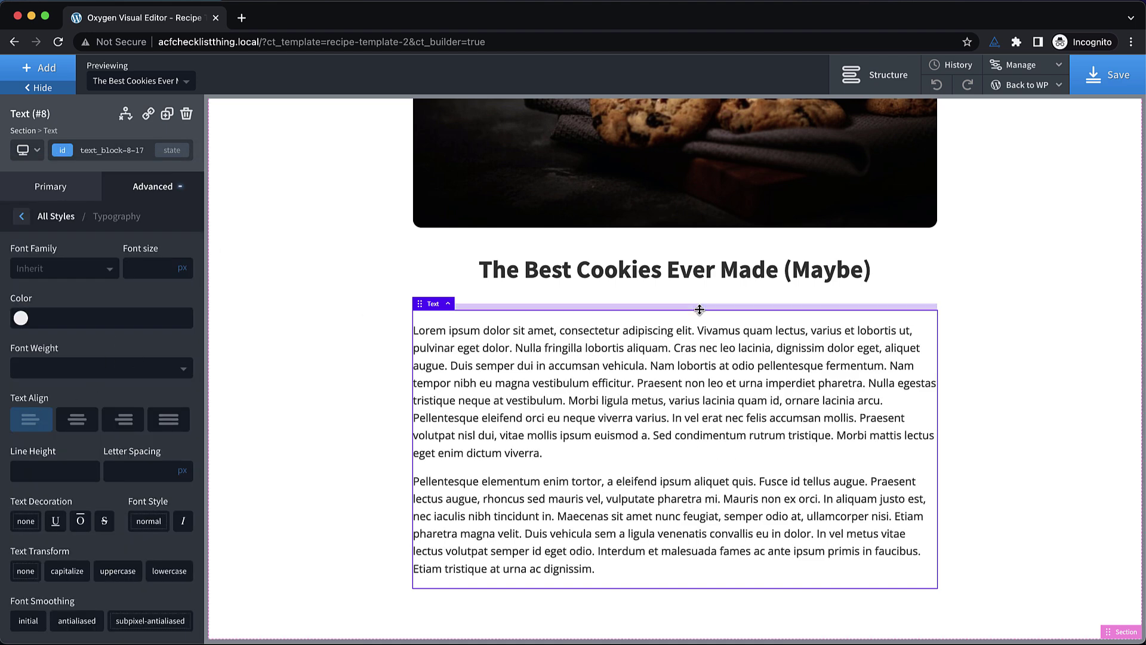
Give the text block a 64px bottom margin.
click(147, 186)
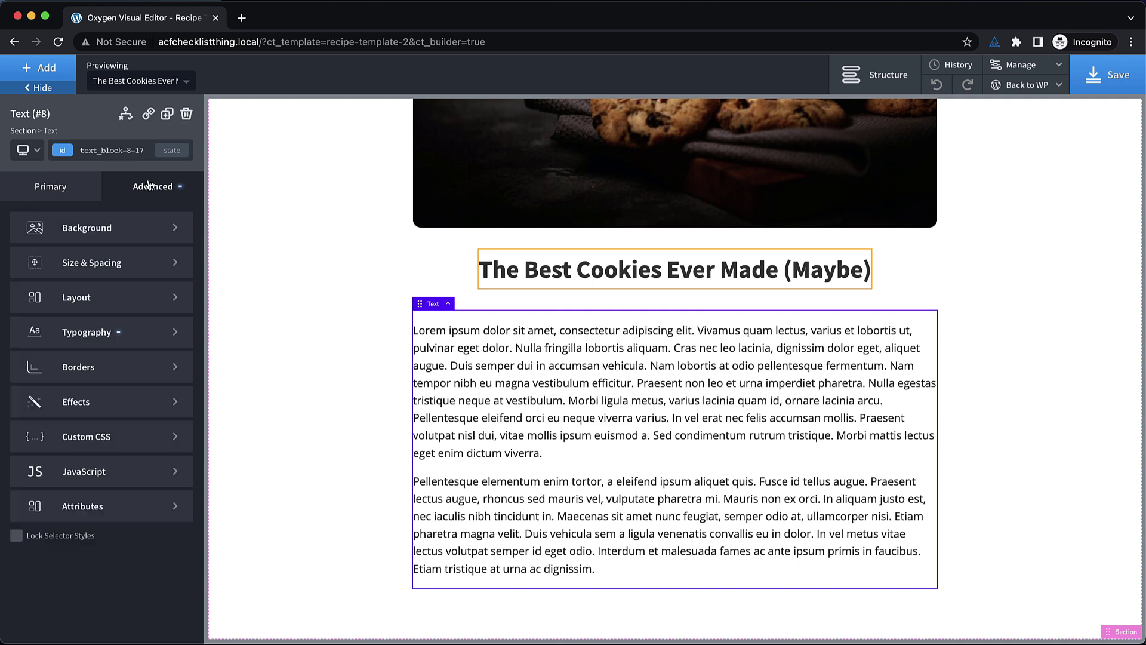
click(120, 263)
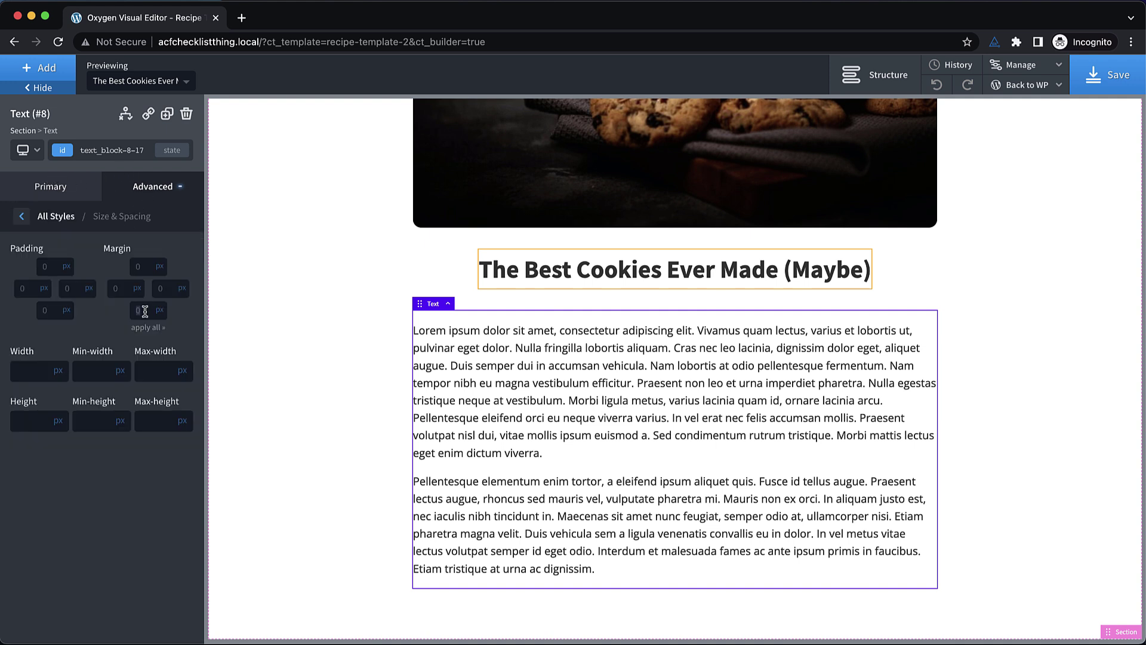
text(64)
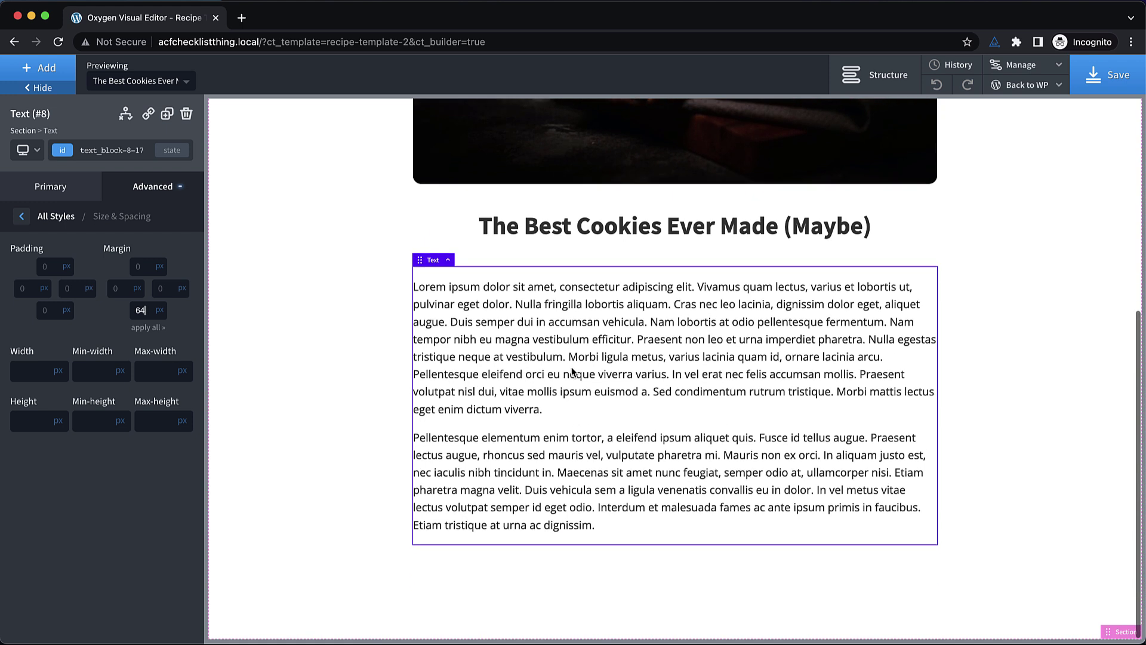
scroll(572, 370, down, 2)
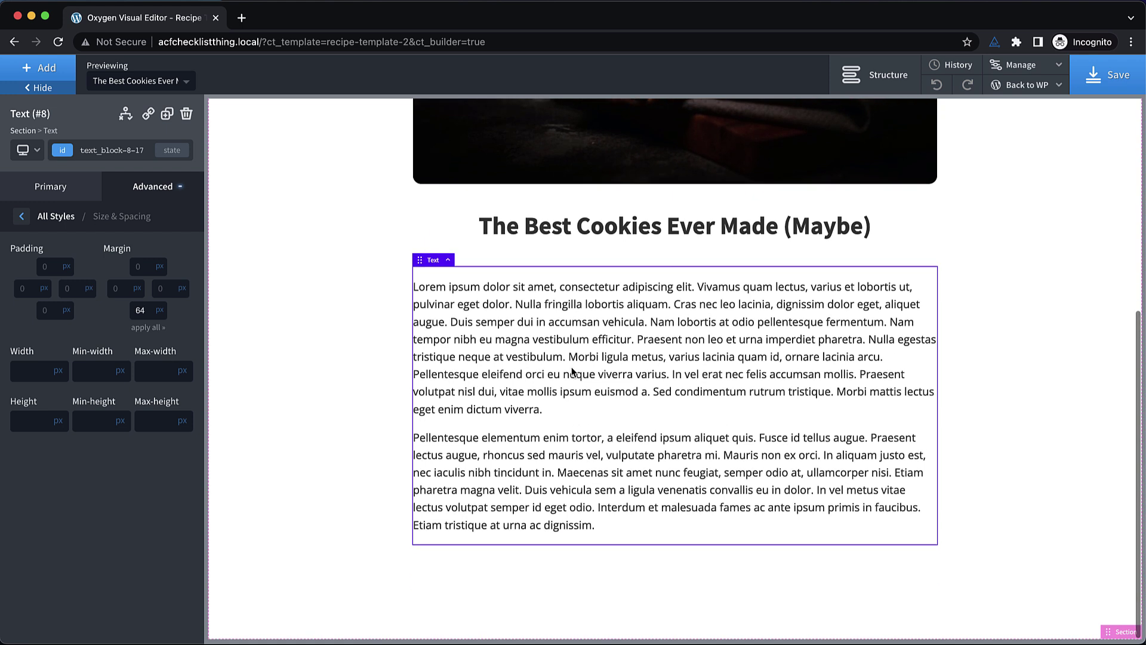
Add a Div below the paragraphs with the class checklist-wrap.
click(47, 75)
click(139, 199)
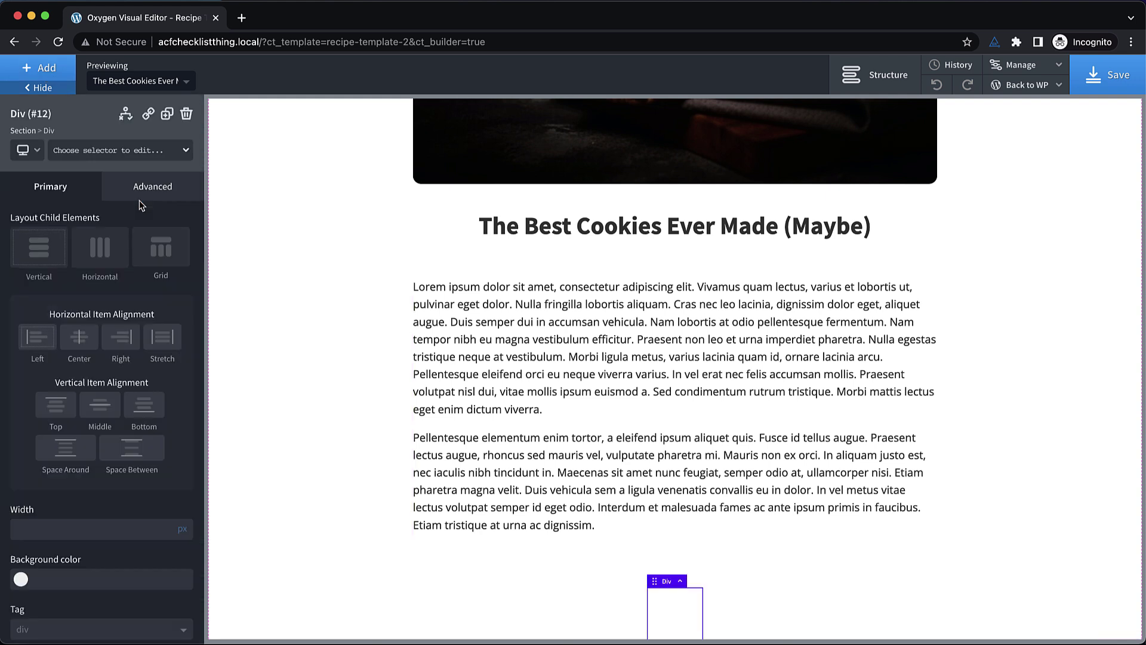
click(125, 152)
text(checklist-wrap)
key(Return)
Add the rounded class to the Div, then go back to styling checklist-wrap.
click(125, 152)
text(round)
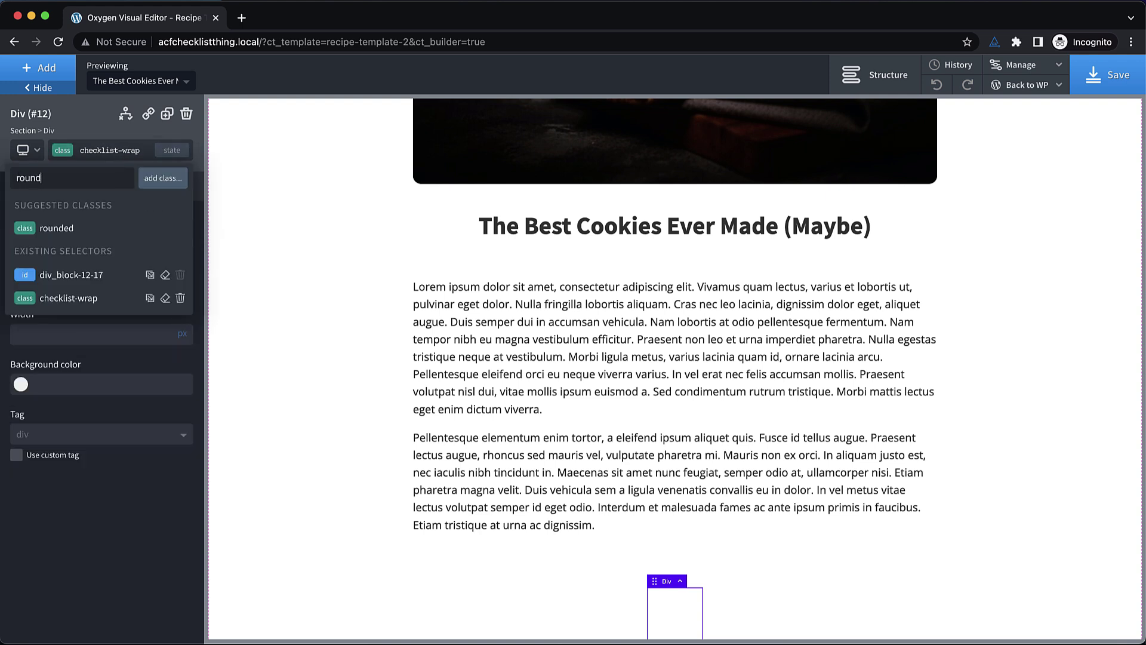
text(ed)
key(Return)
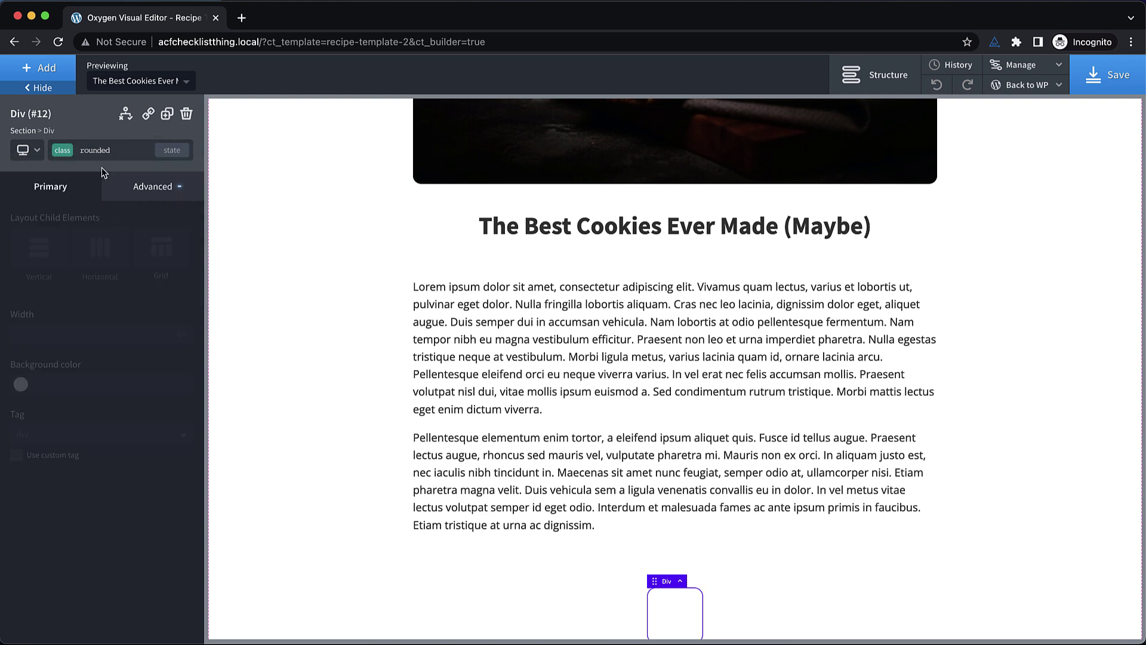
click(92, 153)
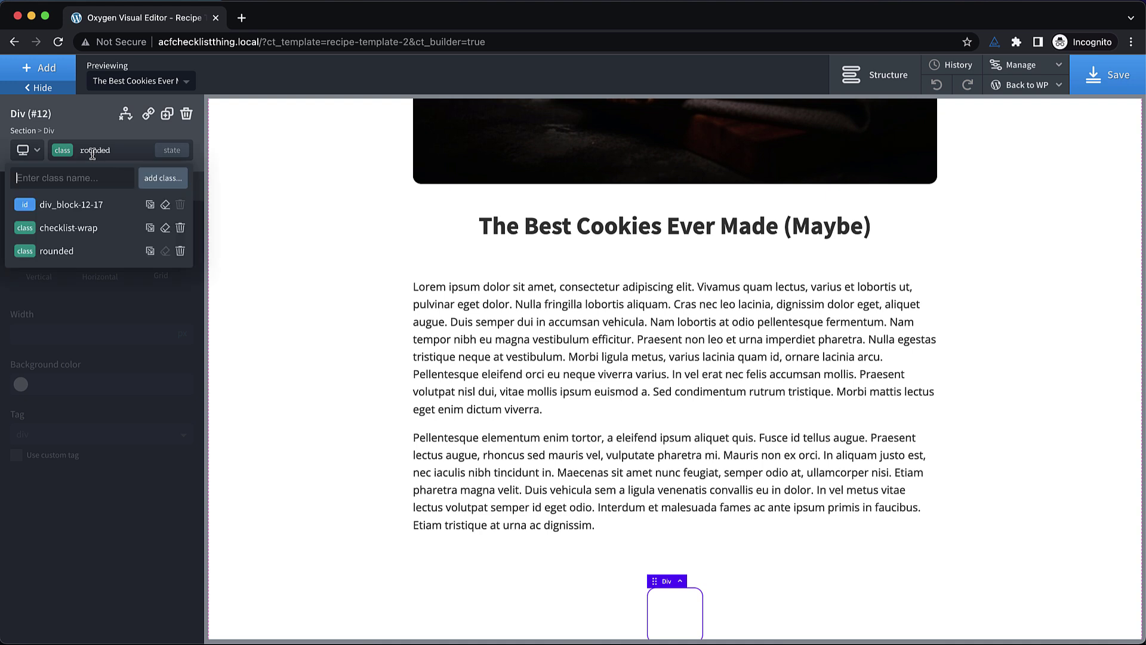
click(74, 227)
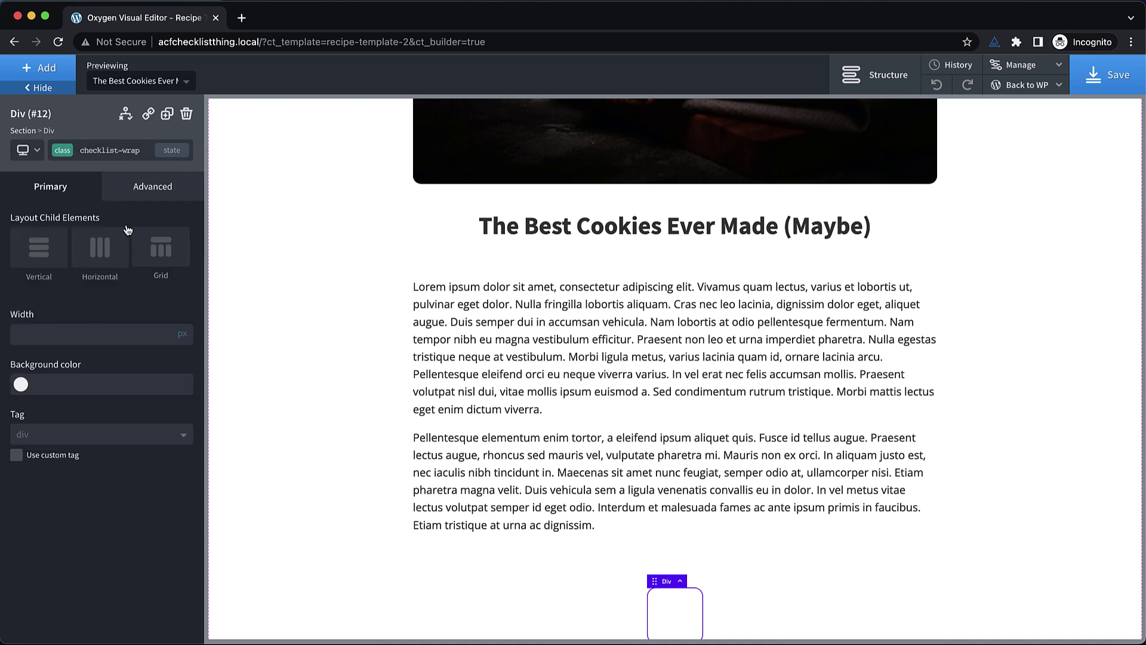
Set the checklist-wrap background image to food.webp with background size auto.
click(153, 186)
click(136, 233)
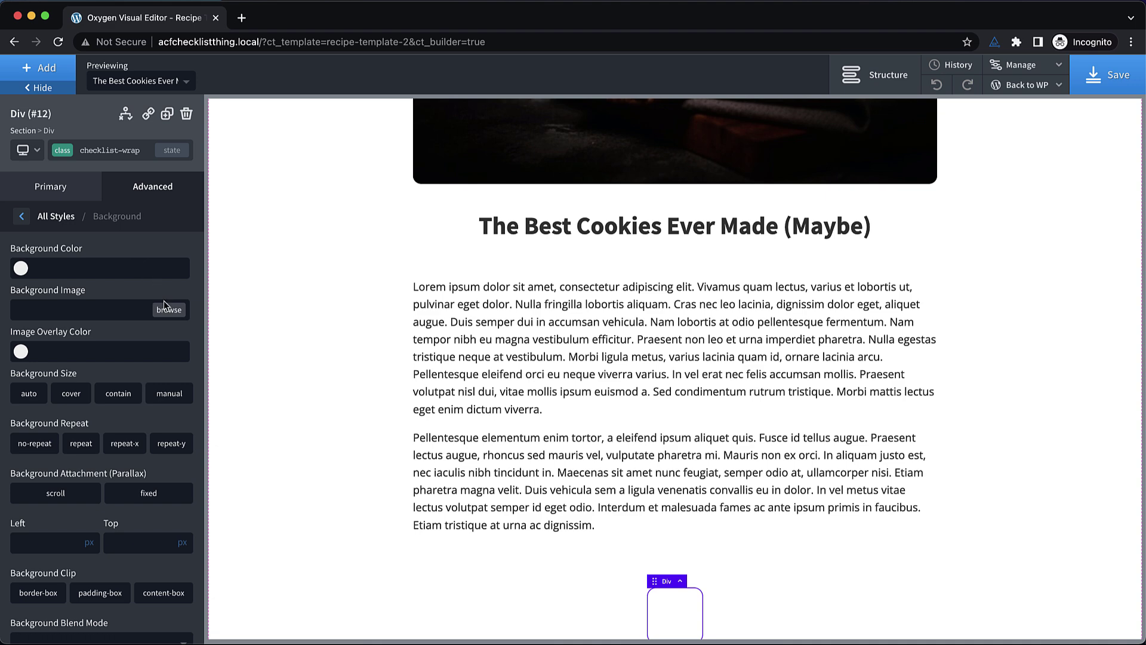
click(167, 311)
click(91, 260)
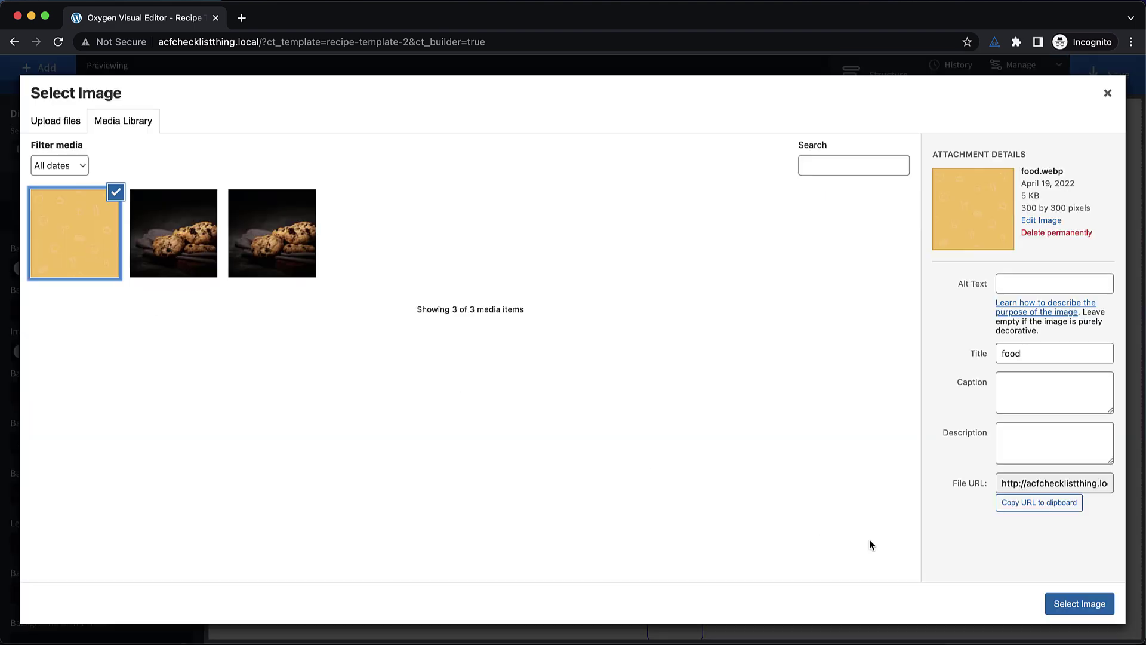
click(1060, 601)
scroll(781, 404, down, 2)
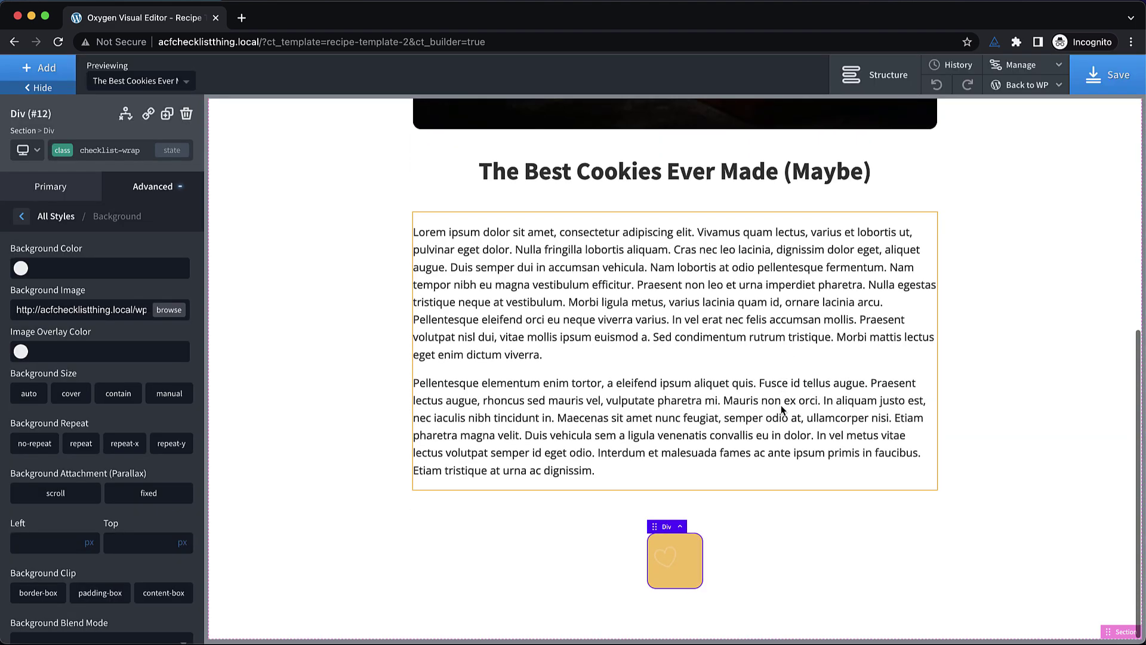
click(26, 396)
Give checklist-wrap 32px padding on all four sides.
click(153, 195)
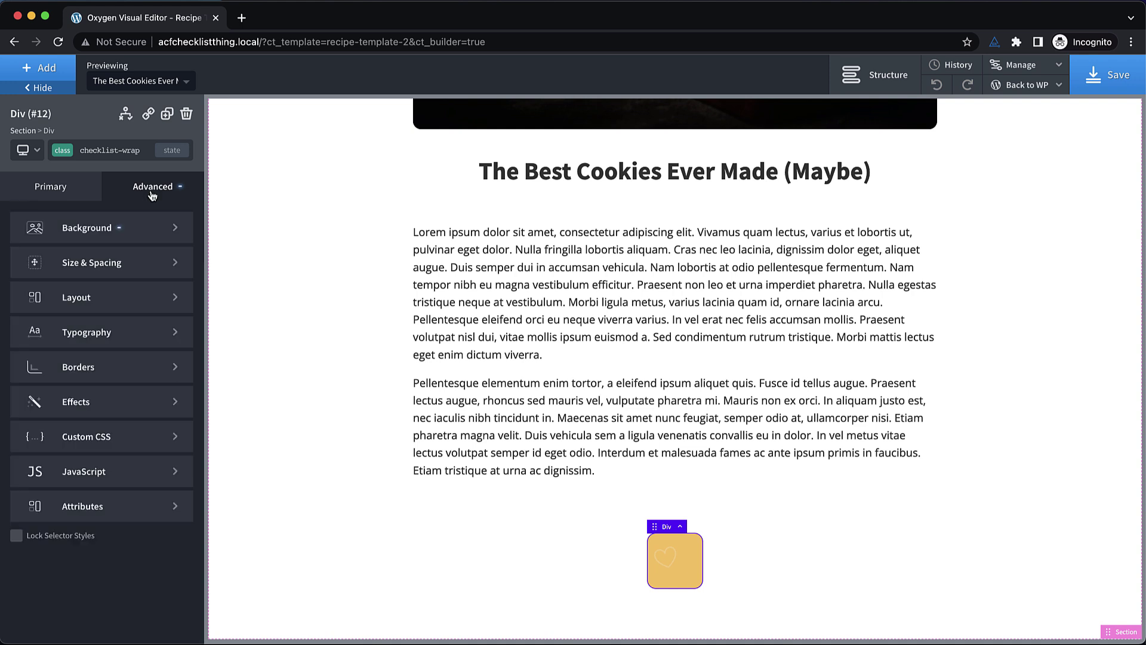
click(119, 261)
click(48, 267)
text(32)
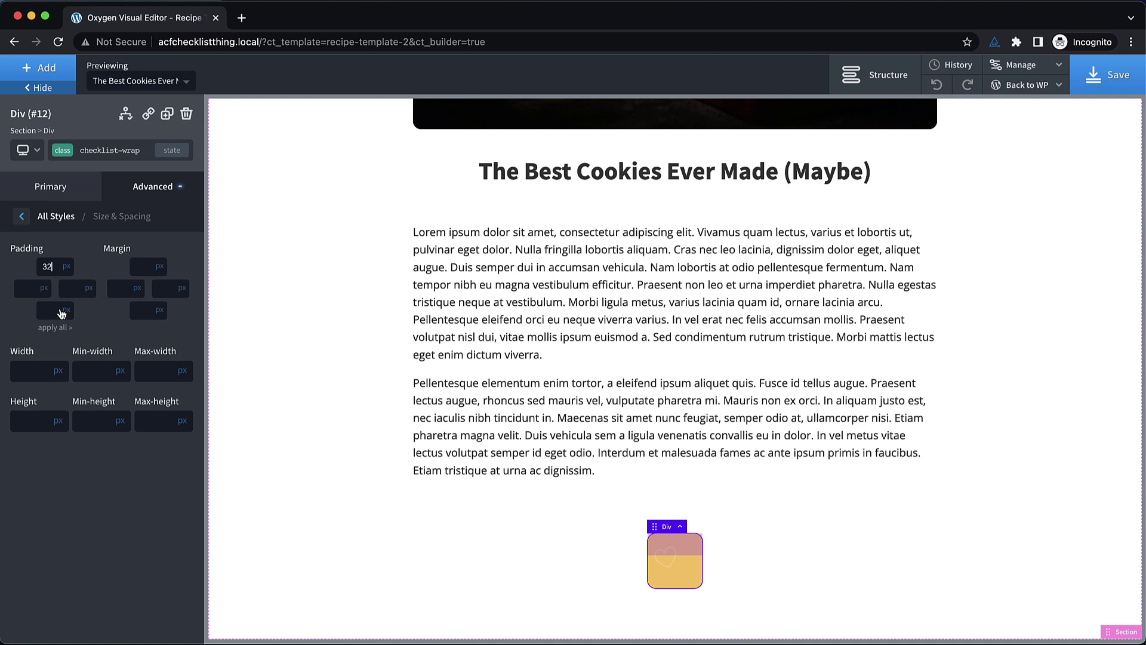
click(55, 328)
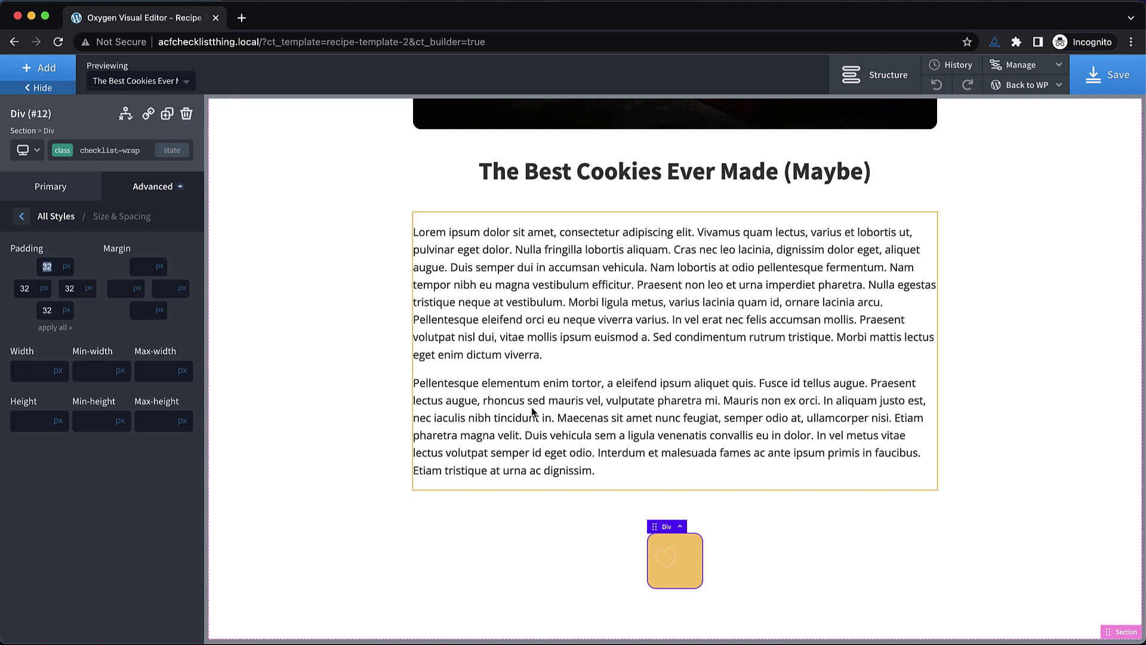
Add a text block inside the yellow container reading 'Ingredients List'.
click(40, 67)
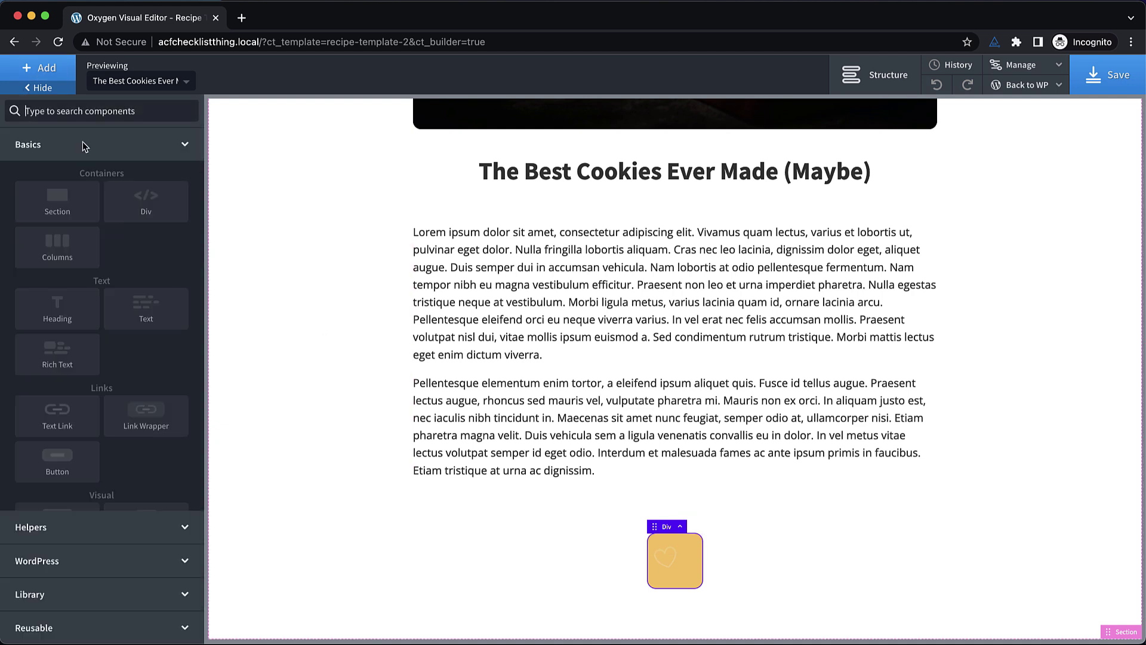
click(148, 318)
double_click(653, 567)
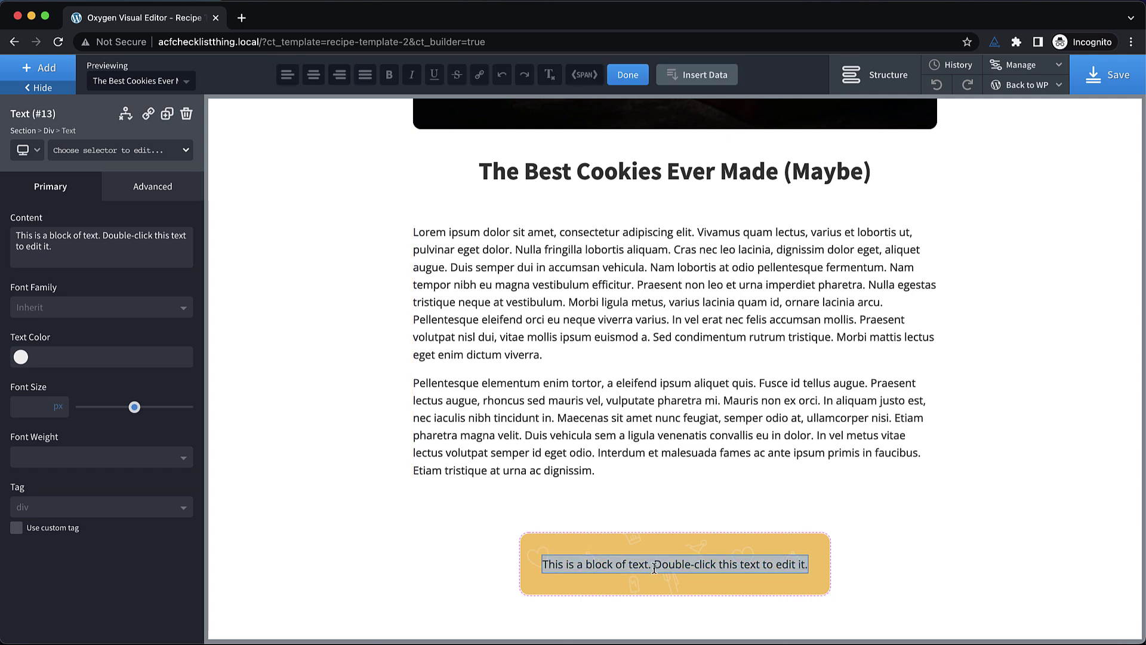
text(Ingredien)
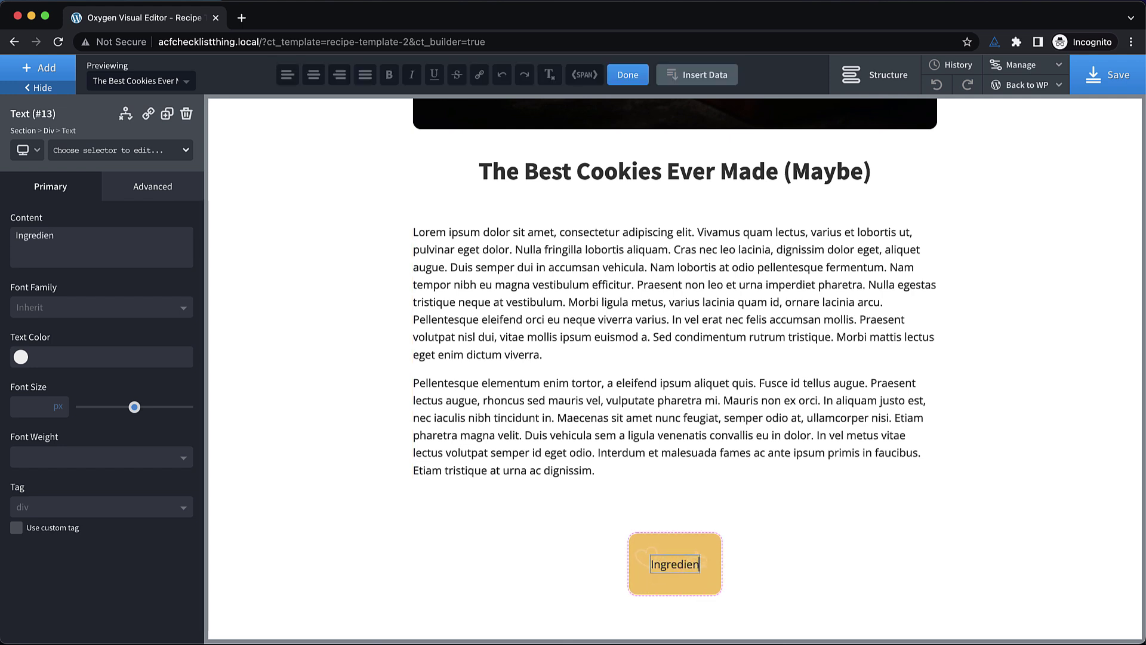
text(ts List)
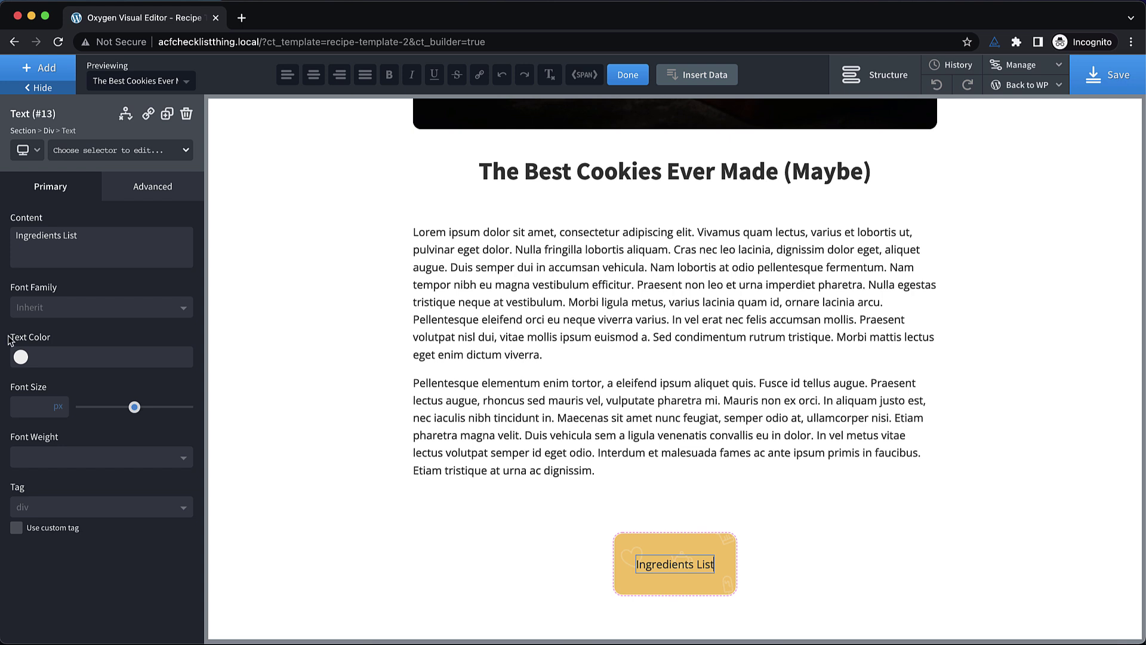
Make the 'Ingredients List' title white (#ffffff) with font weight 600.
click(21, 357)
click(17, 377)
click(106, 345)
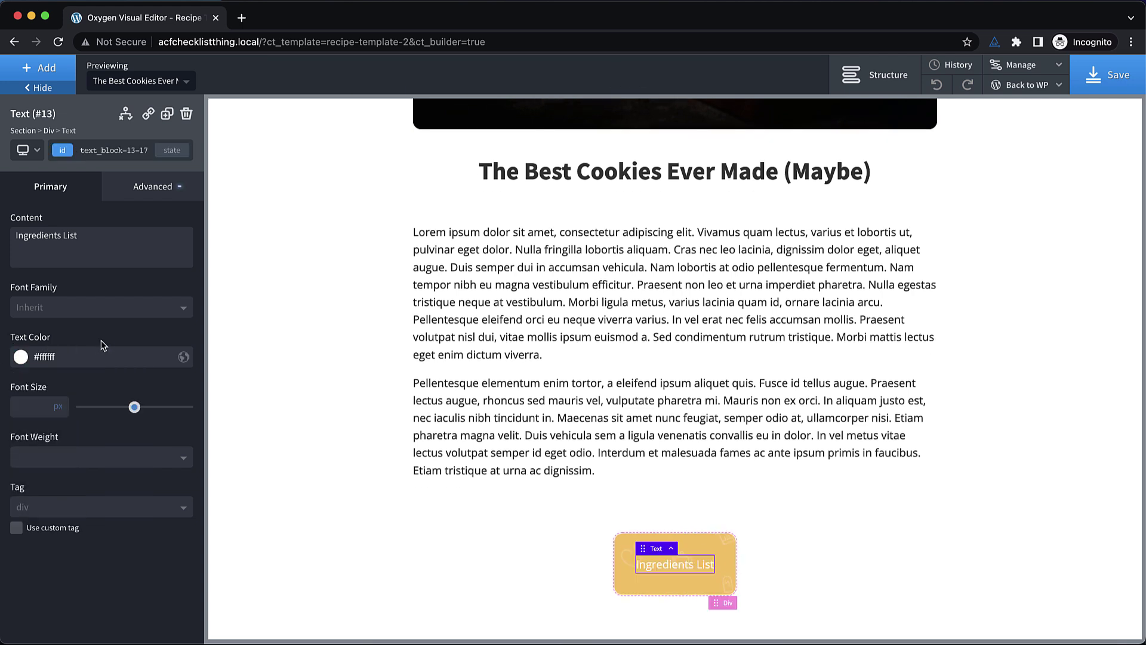
click(89, 458)
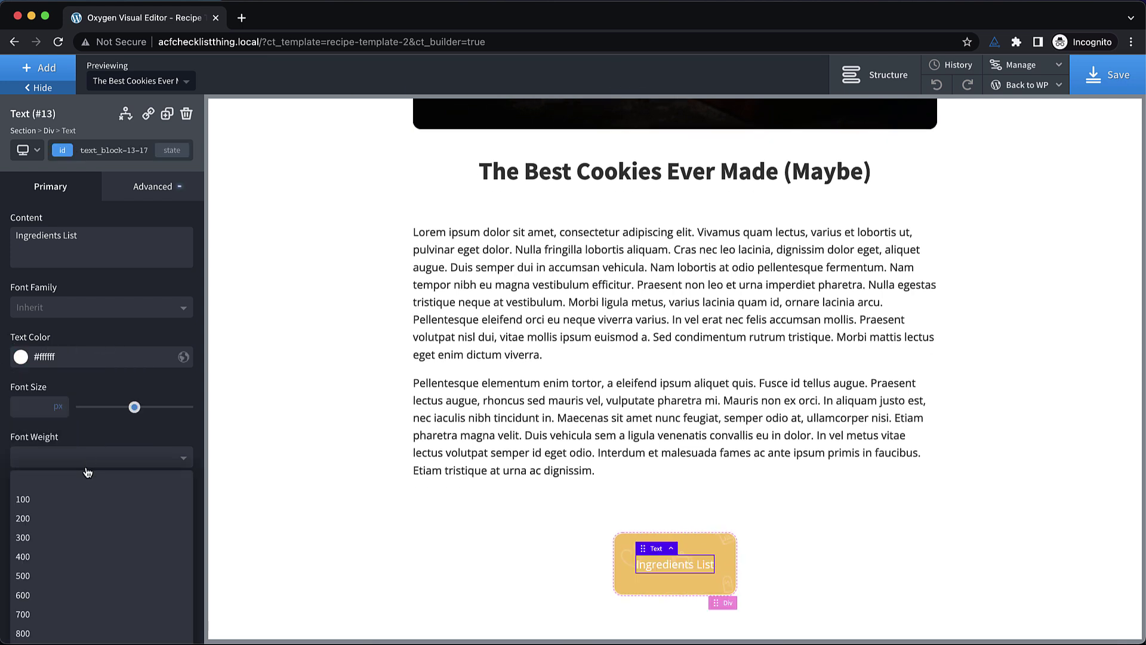
click(57, 594)
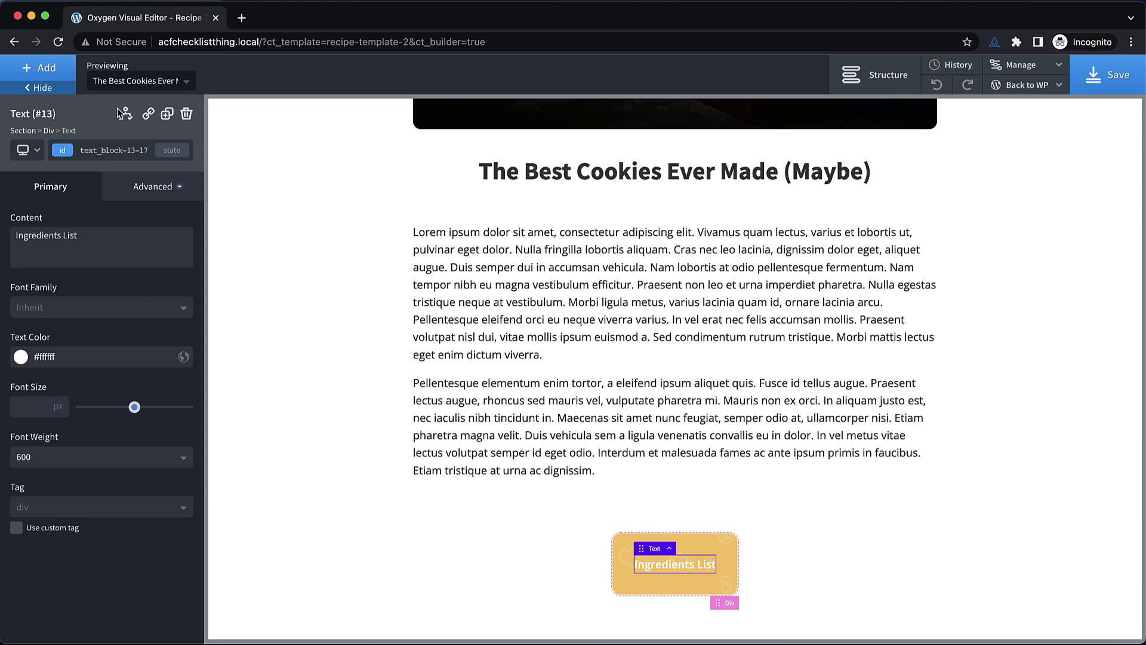
Insert a Repeater using the ACF Recipe Ingredients field and apply its query params.
click(48, 72)
text(repeater)
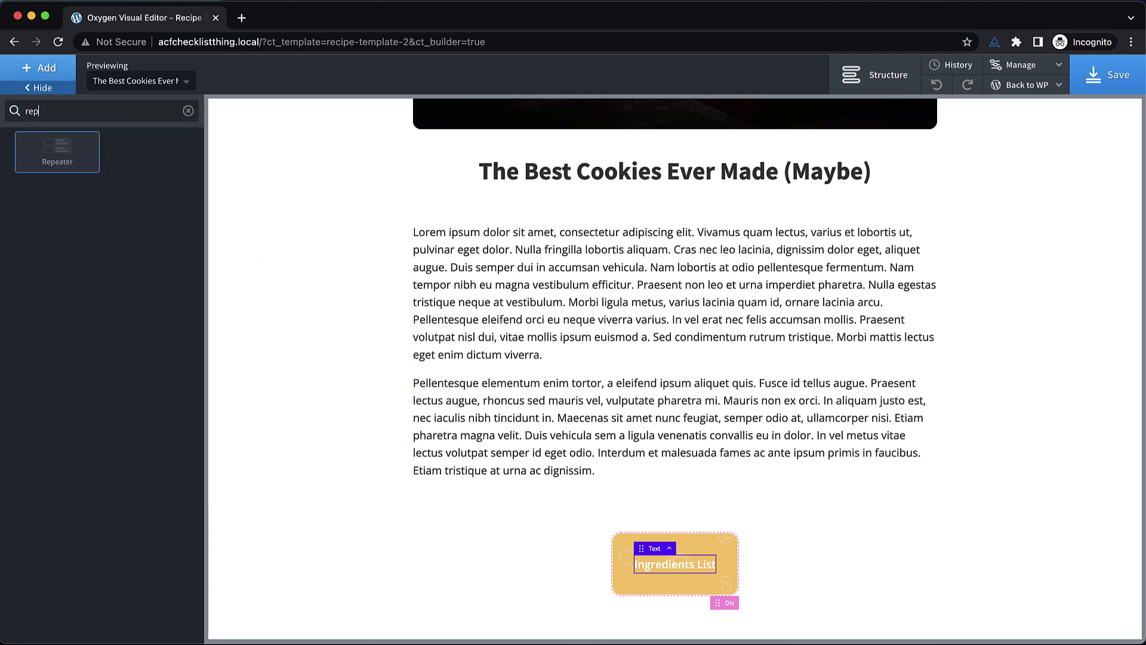
click(74, 159)
click(114, 224)
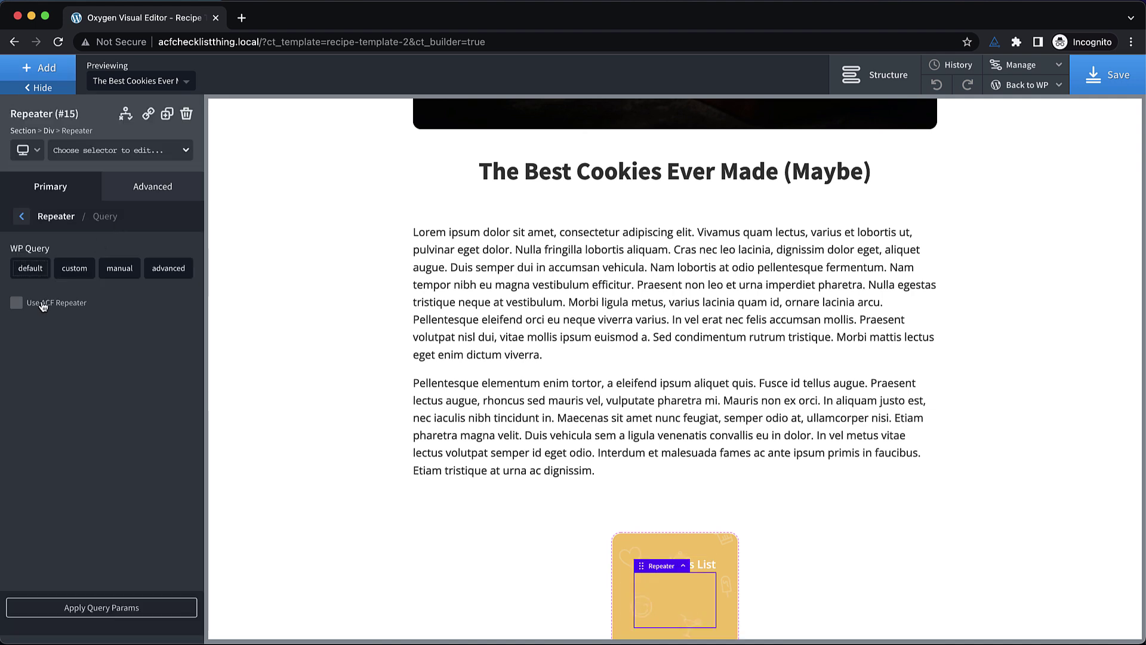
click(17, 304)
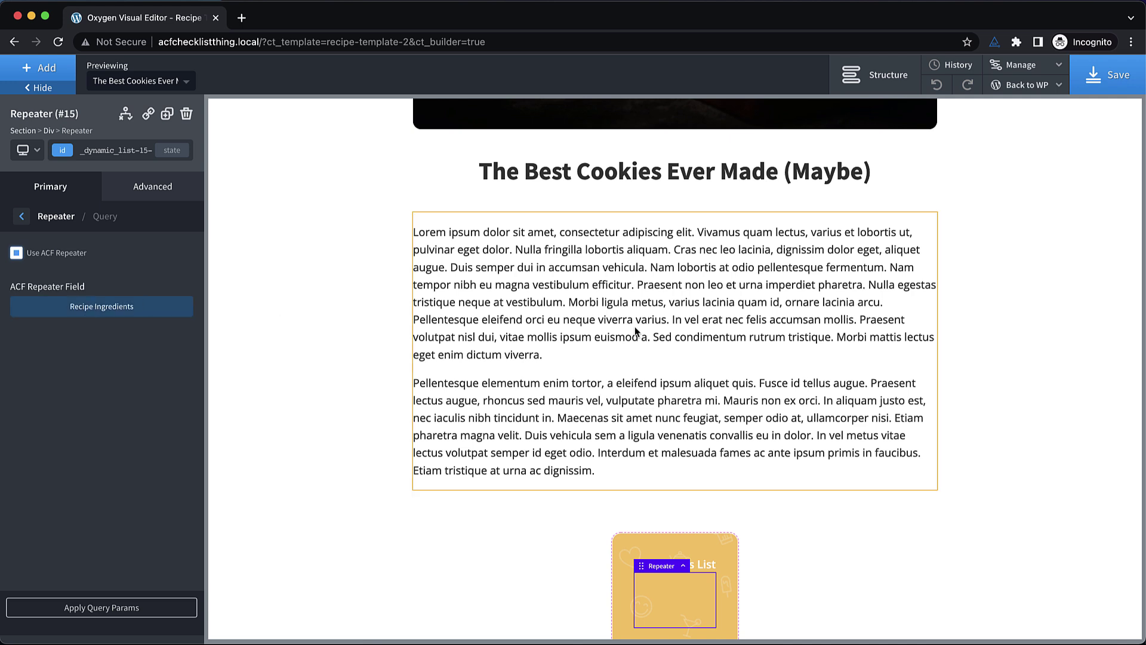
scroll(678, 342, down, 2)
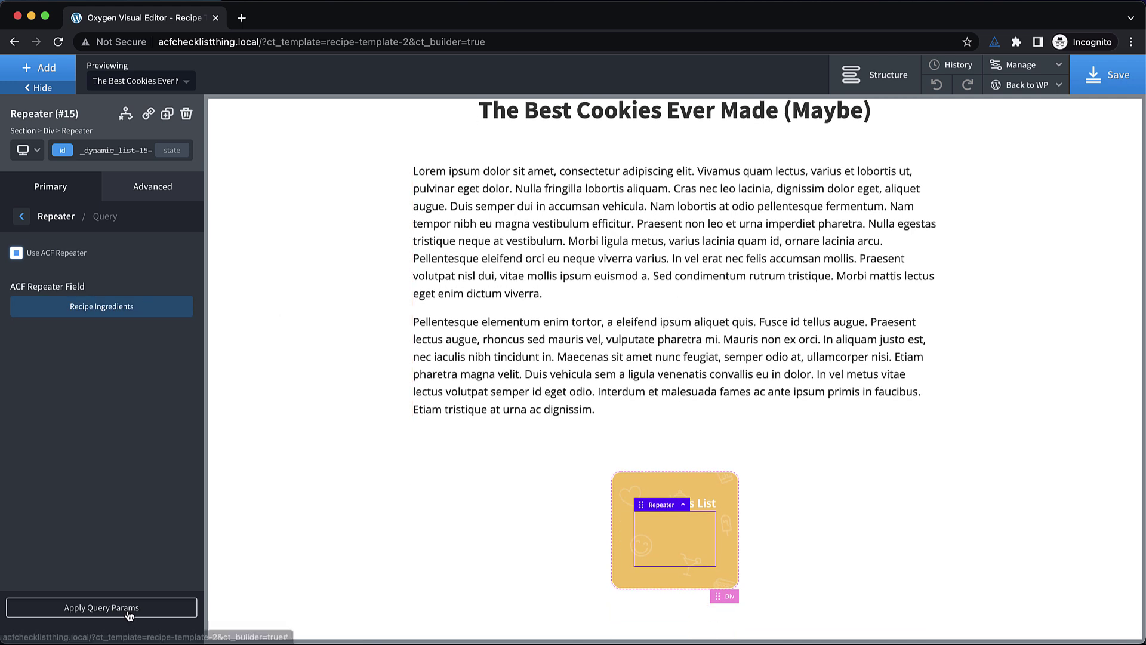
click(128, 609)
scroll(748, 394, down, 8)
click(683, 287)
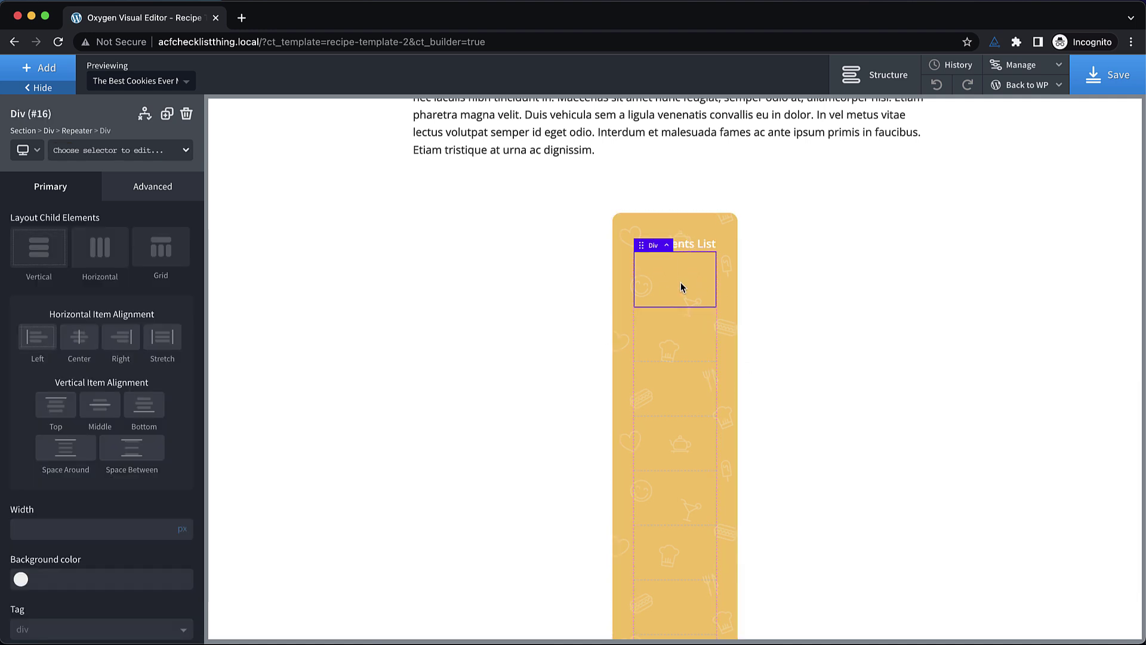
Add a text block to the repeater row bound to the 'ingredient' repeater field.
click(50, 66)
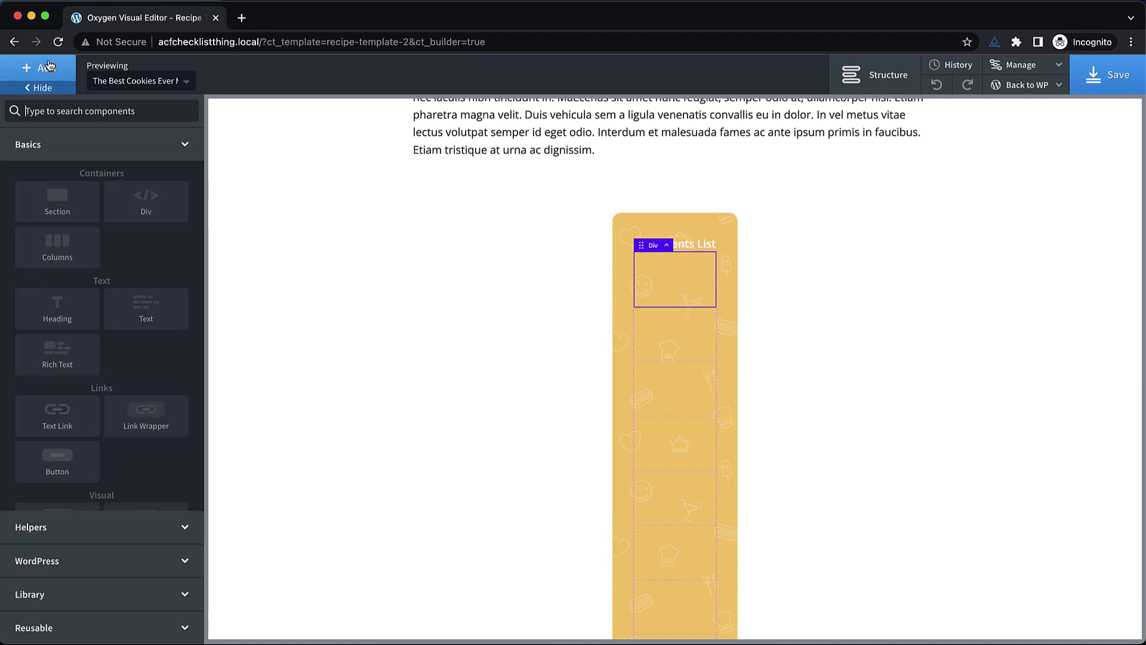
click(145, 308)
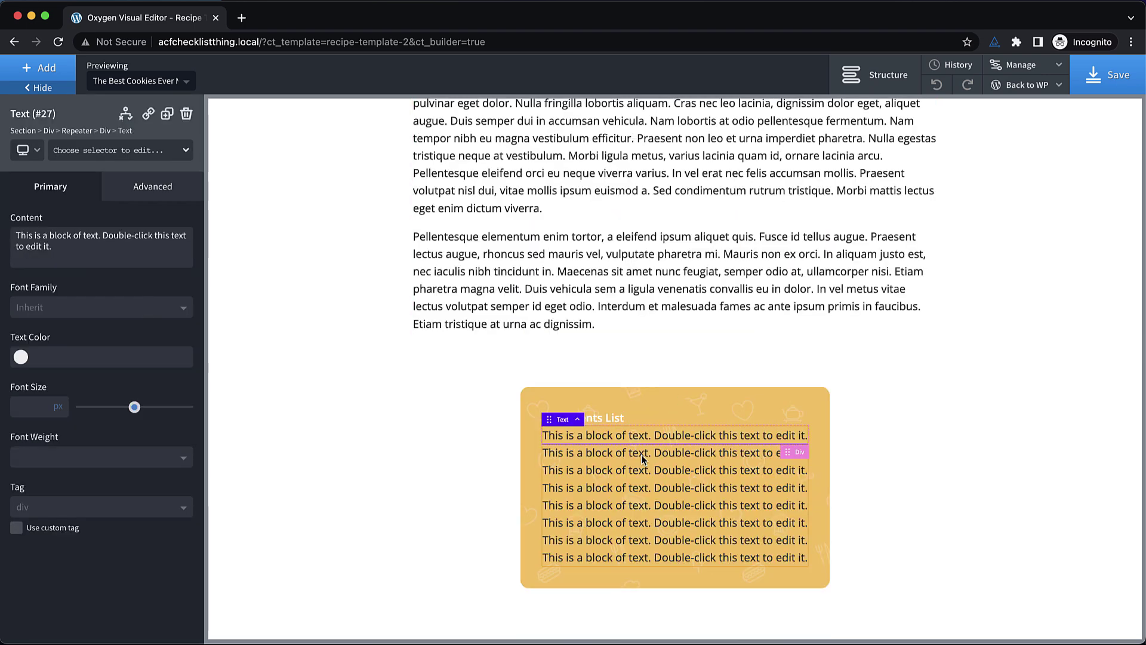
double_click(646, 438)
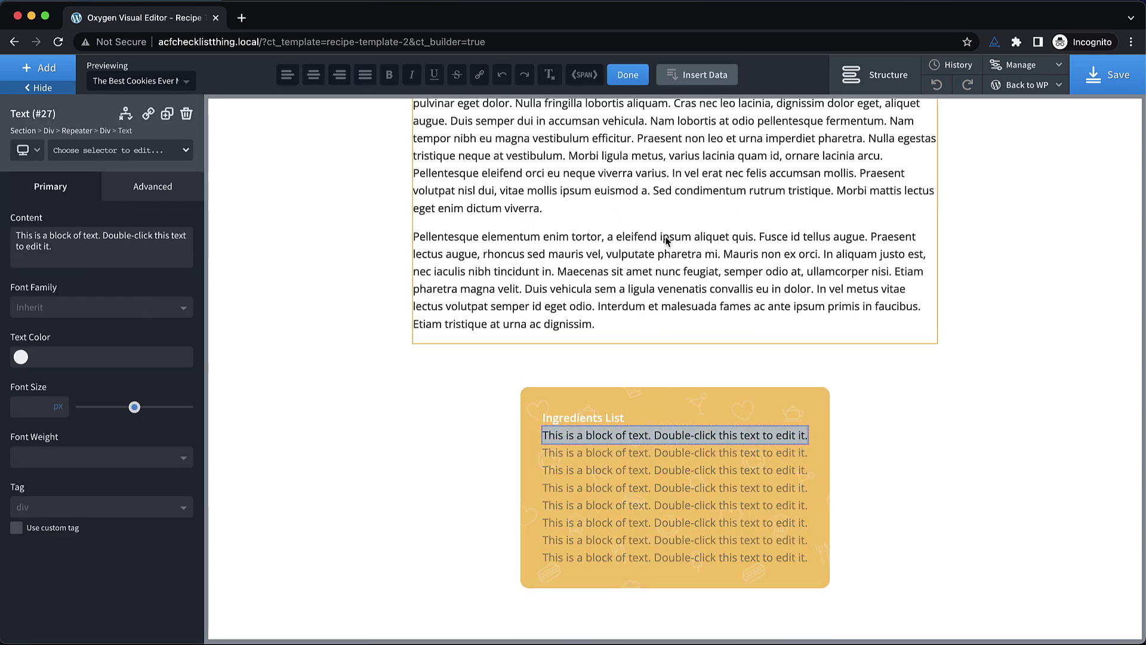
click(702, 76)
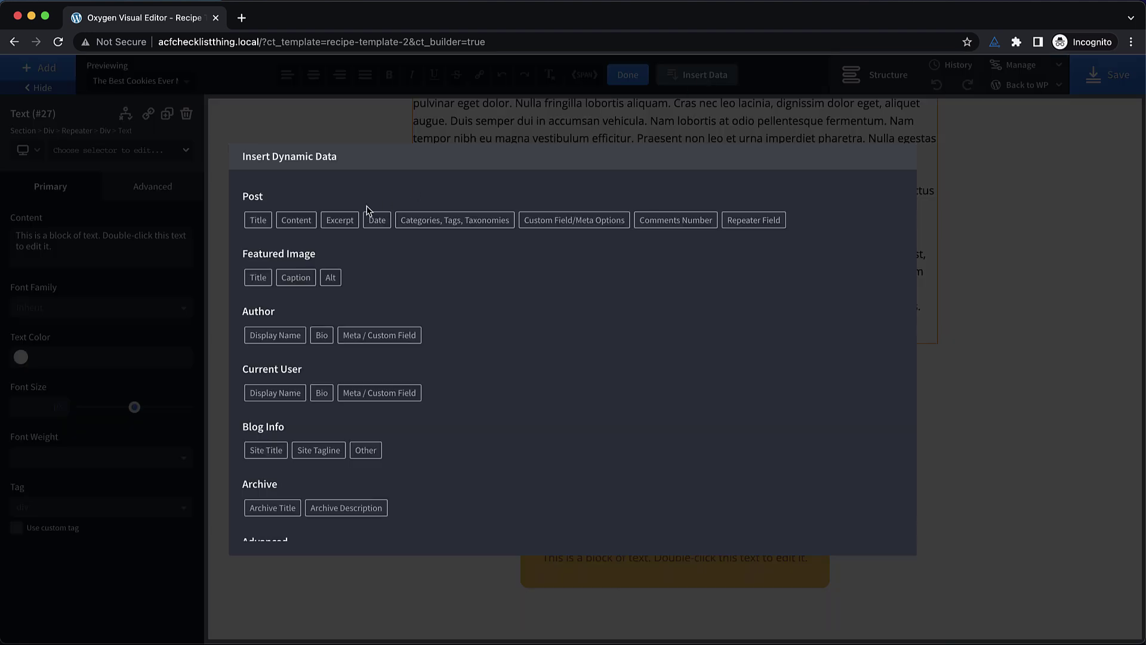
click(754, 220)
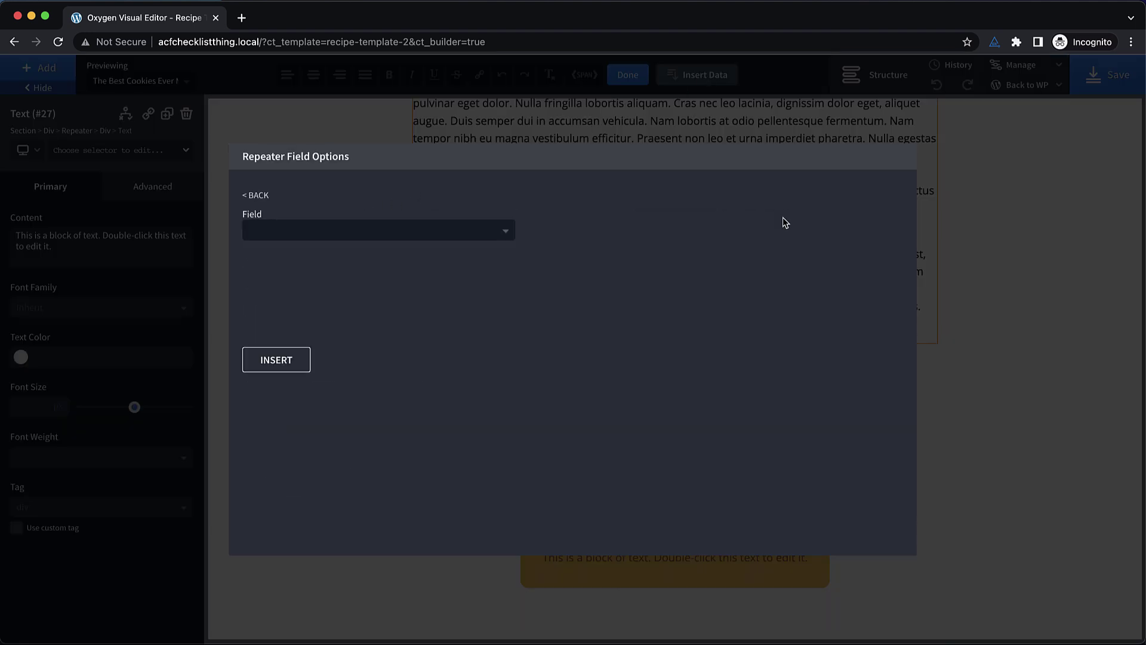
click(420, 235)
click(377, 252)
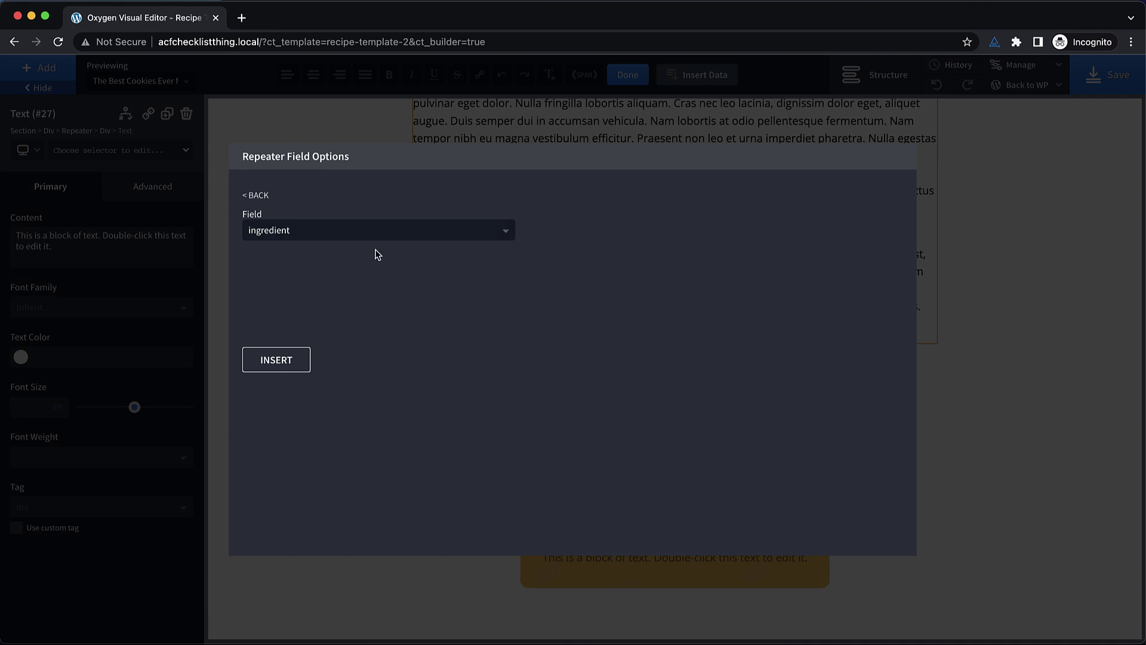
click(307, 362)
Set the ingredient text to weight 600 and 18px, then start typing class checklist-wrap__ingredient.
click(136, 188)
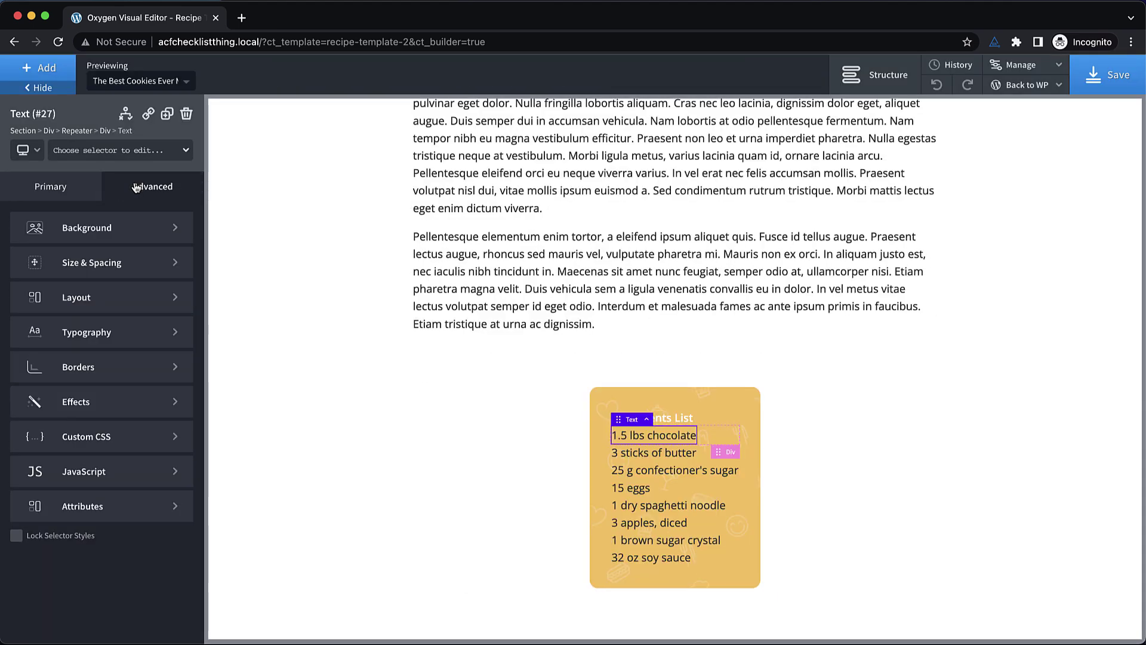
click(117, 340)
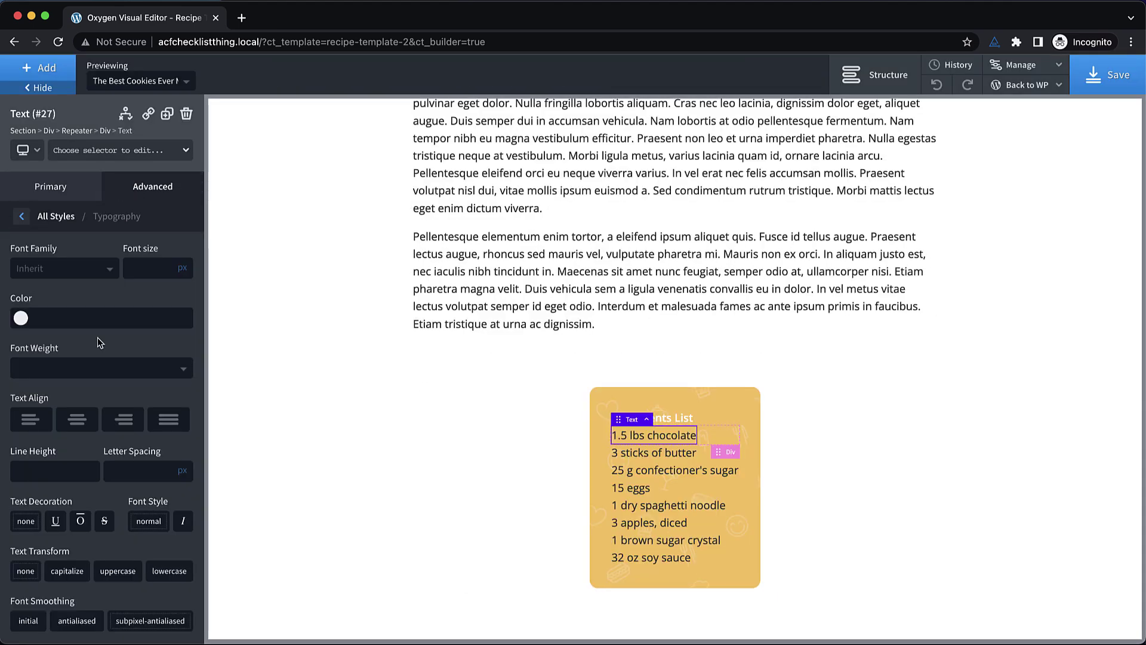
scroll(20, 320, down, 1)
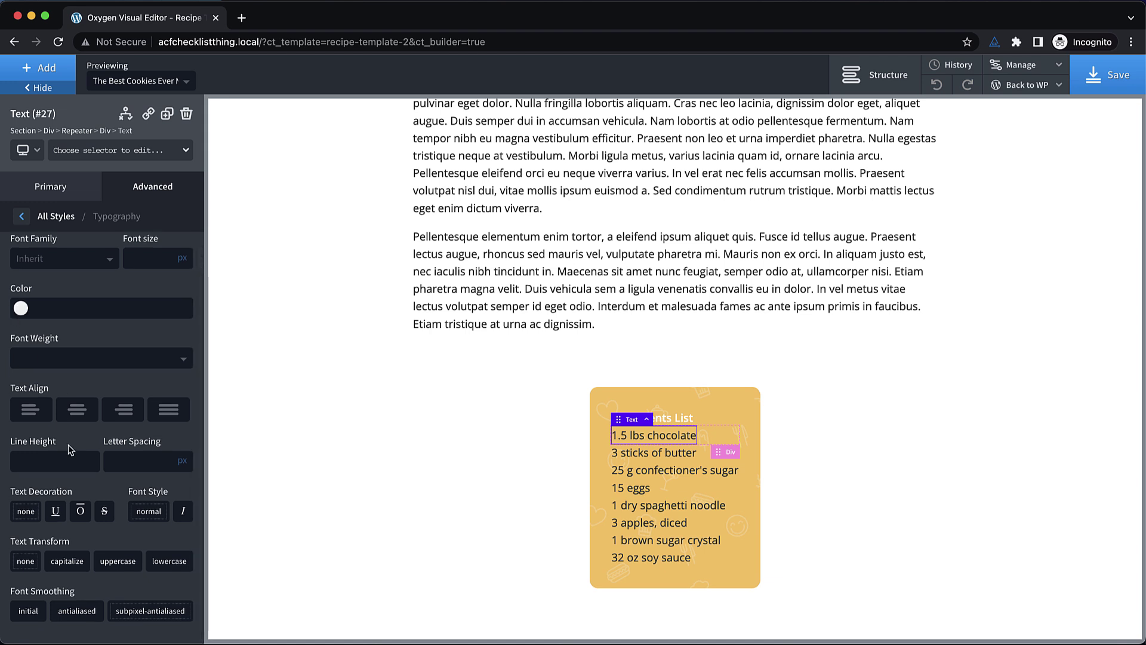
click(136, 356)
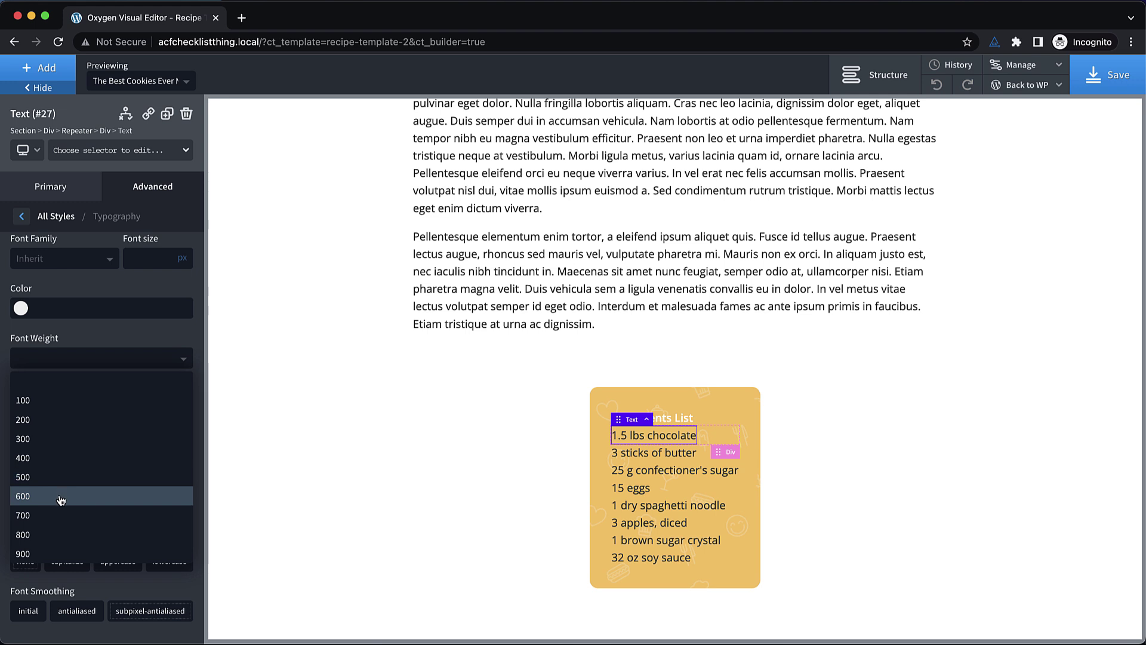
click(62, 497)
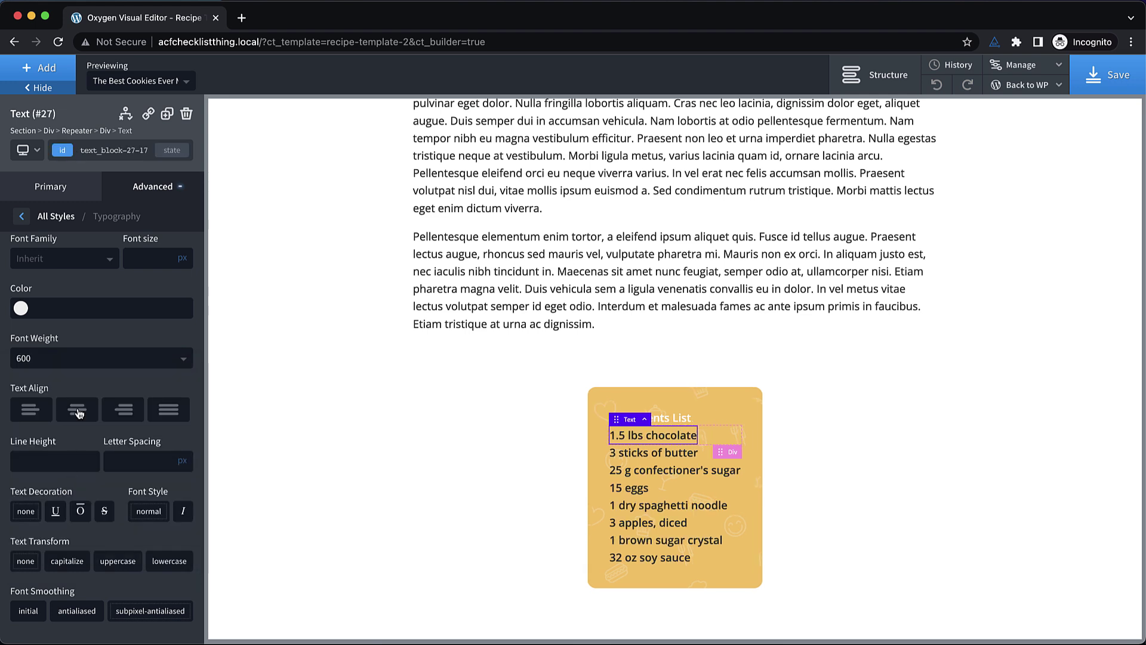
click(162, 259)
text(18)
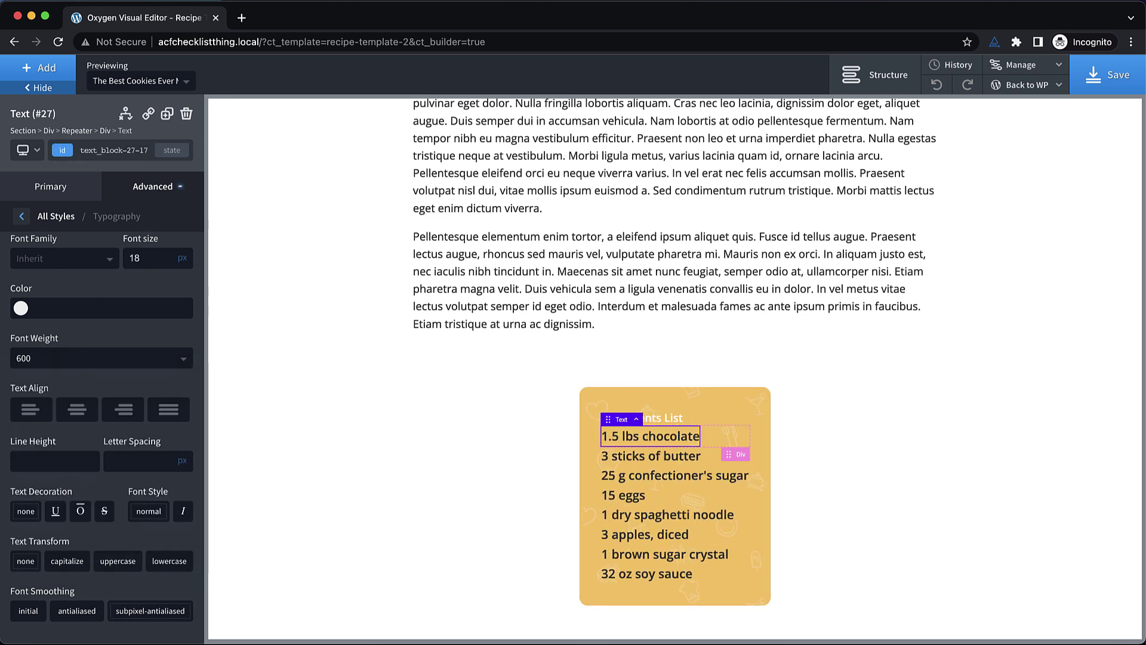
click(111, 154)
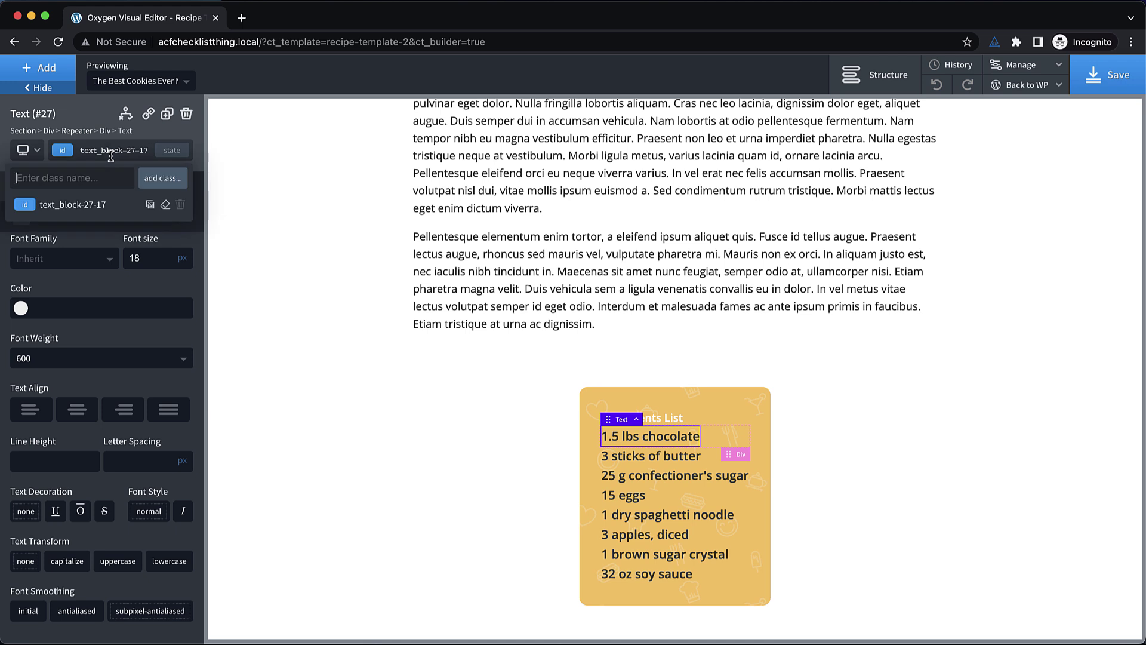
text(checklist-wr)
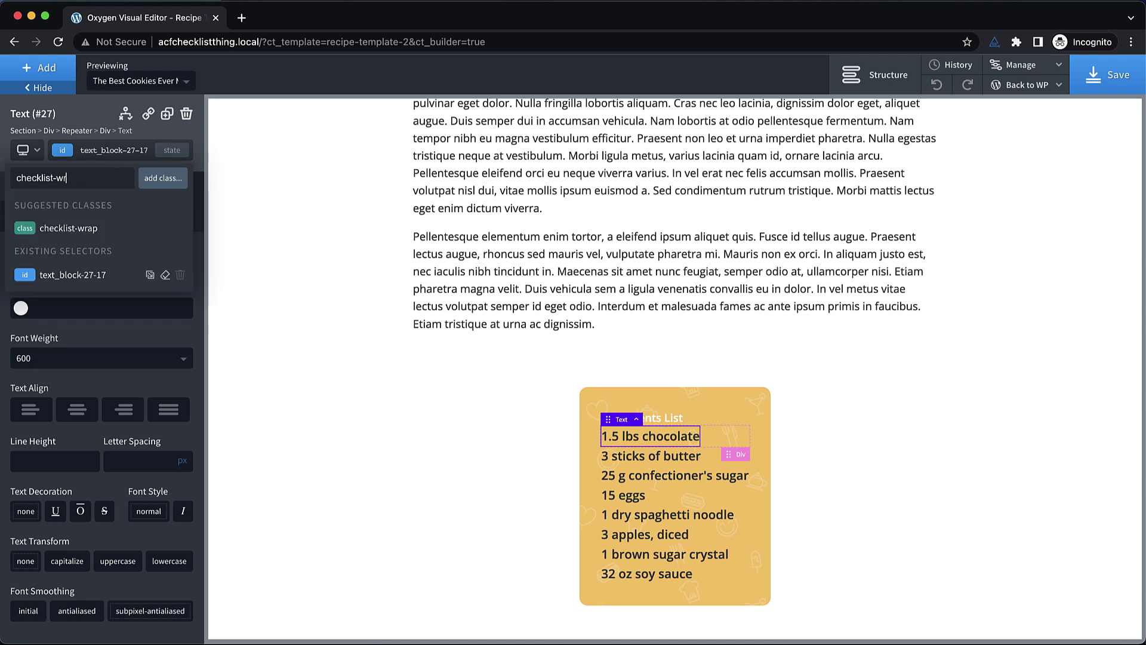
text(ap__ingredient-title)
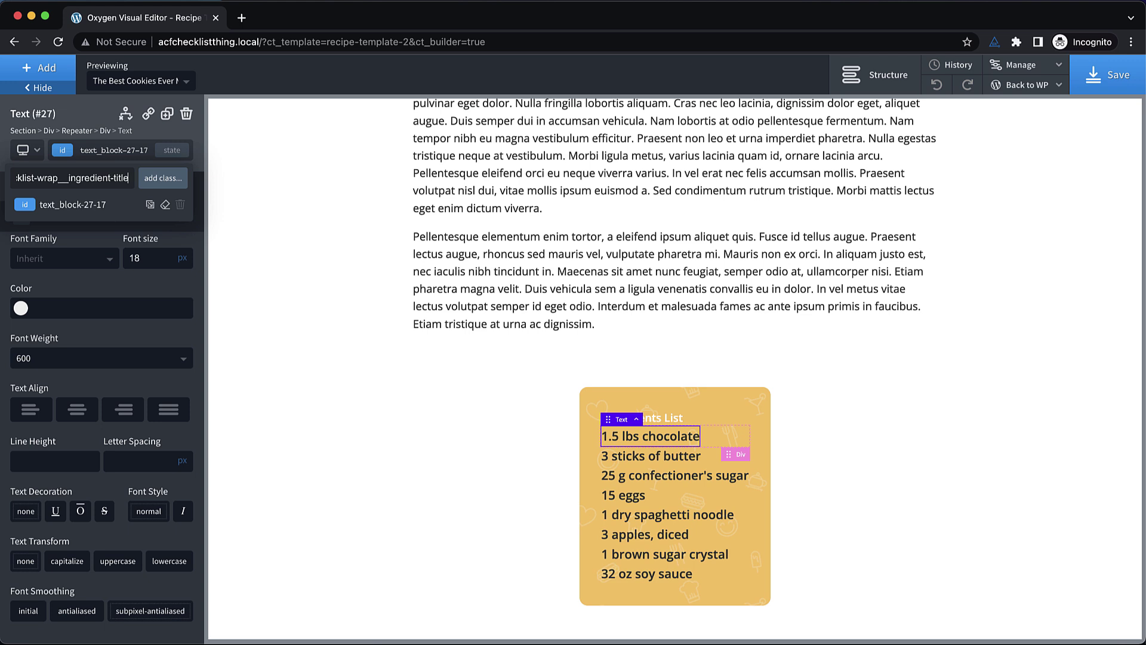
Apply the checklist-wrap__ingredient-title class and add a new Div to the ingredient row.
key(Return)
click(40, 68)
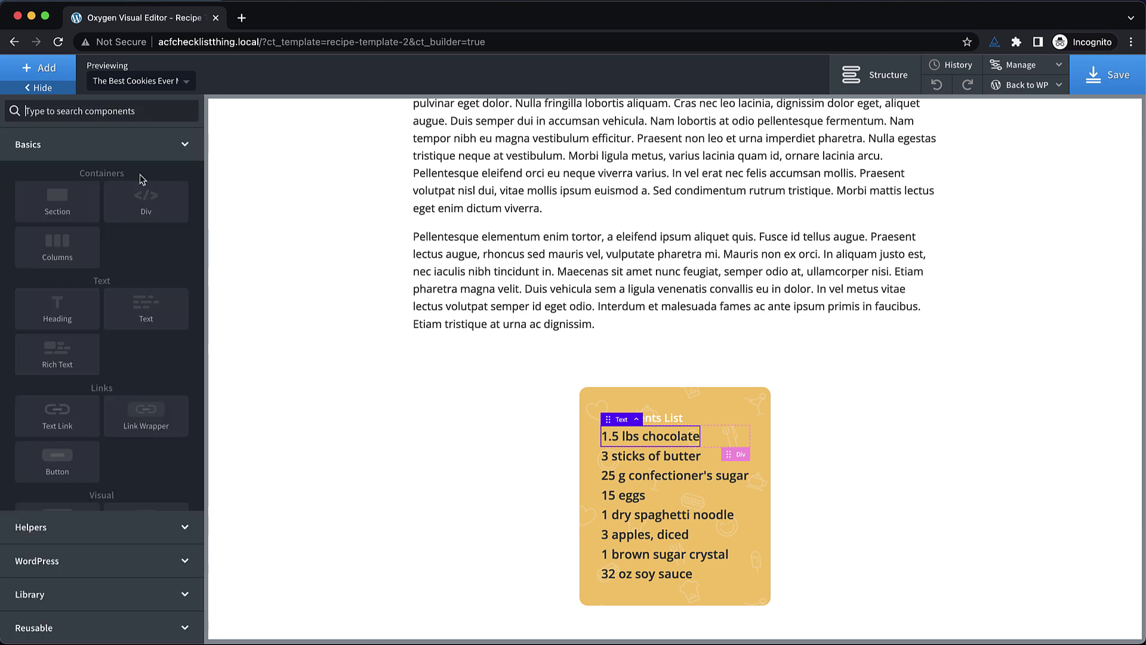
click(147, 197)
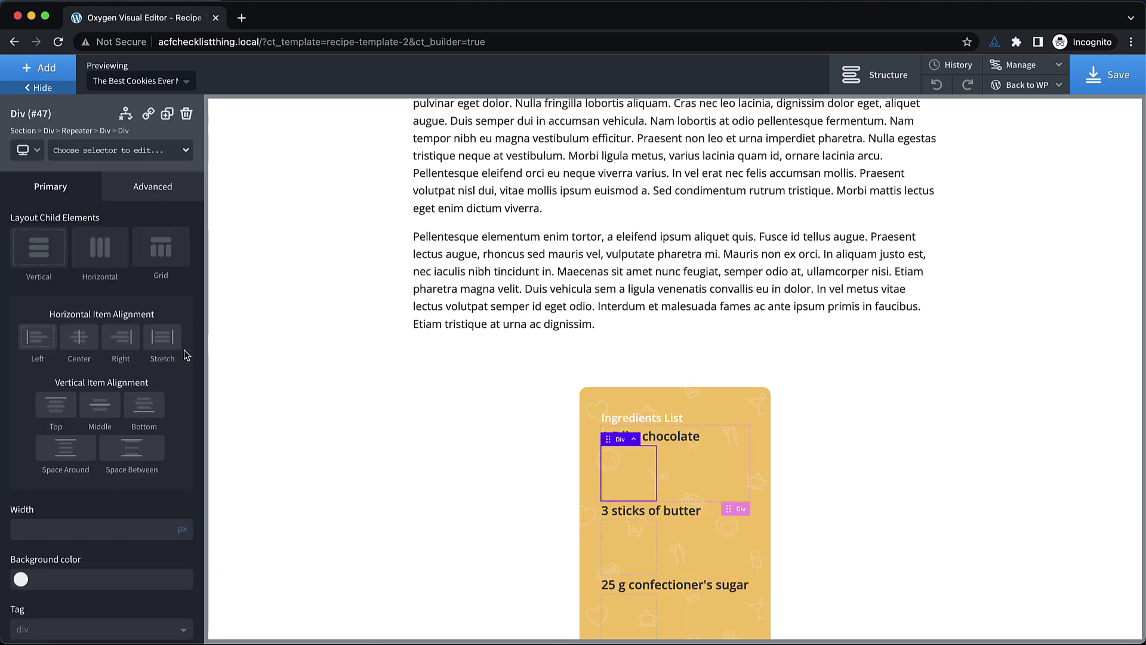
Move the new Div above the ingredient text and start giving it class checklist-wrap__checkbox.
click(878, 75)
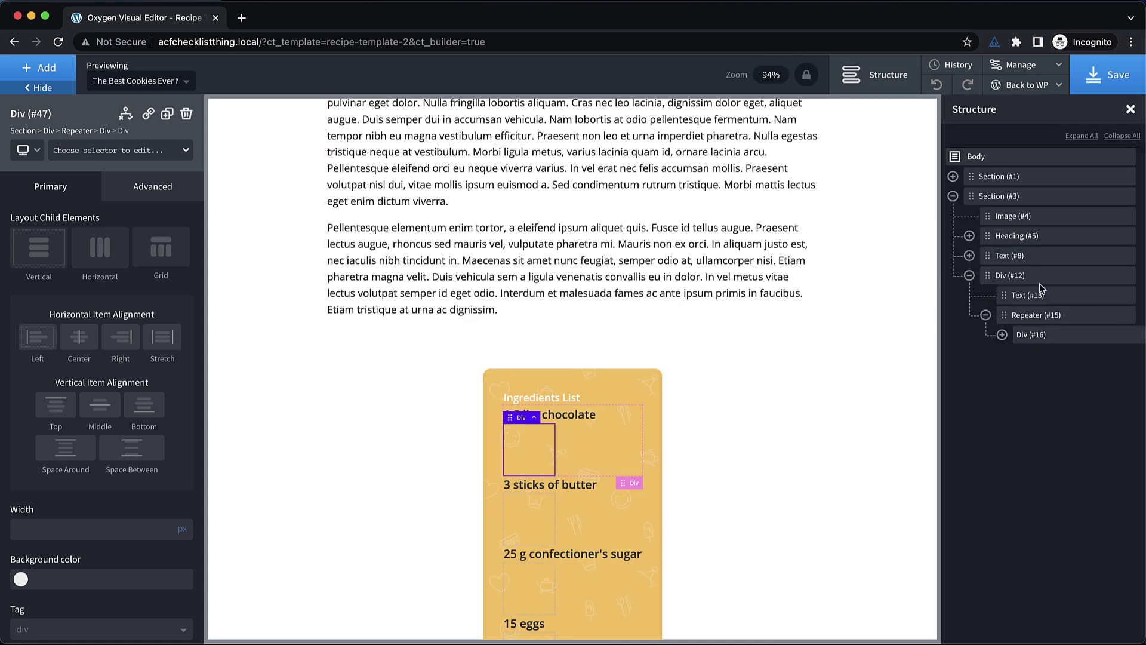
click(1002, 334)
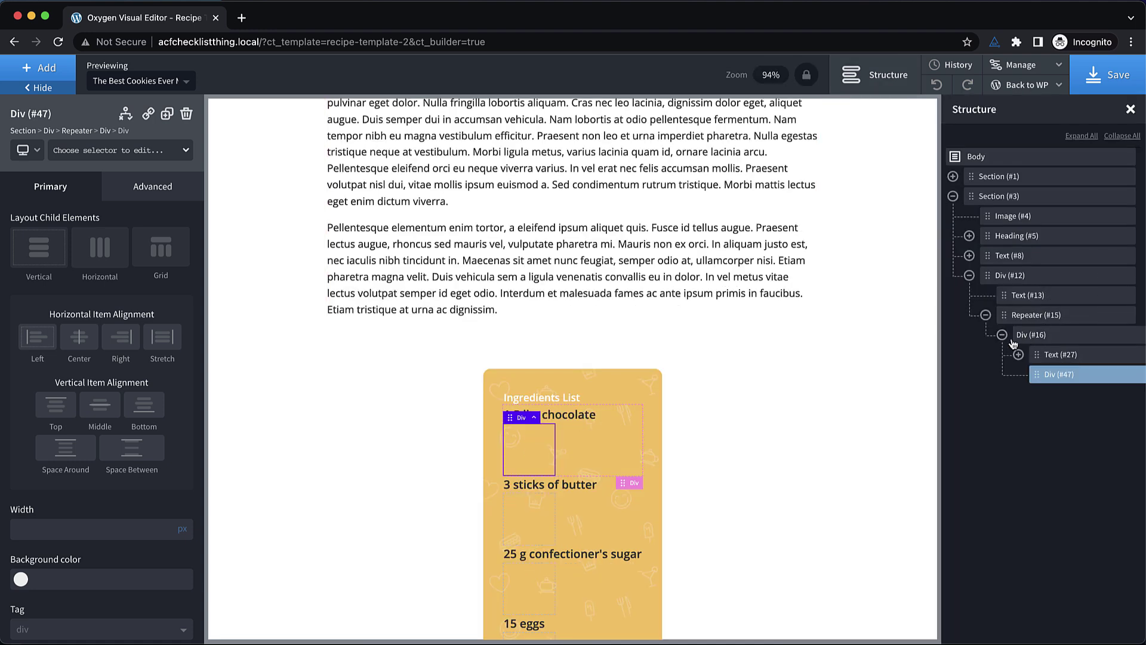
drag(1059, 381, 1060, 356)
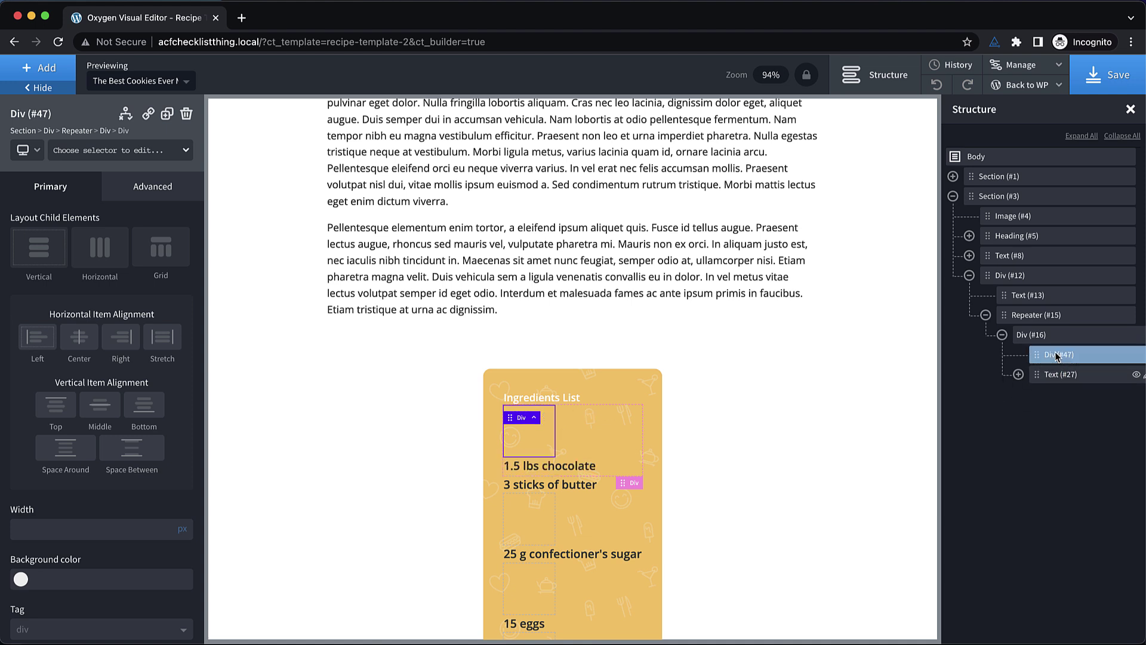
click(138, 150)
text(checkli)
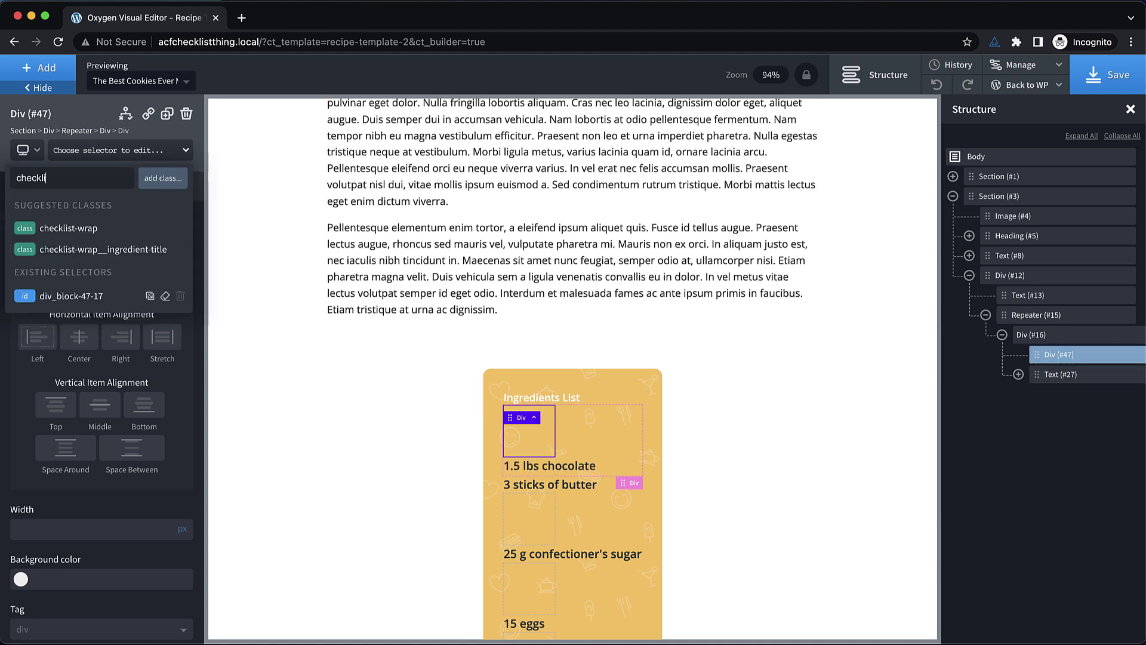
text(st-wrap__checkbox)
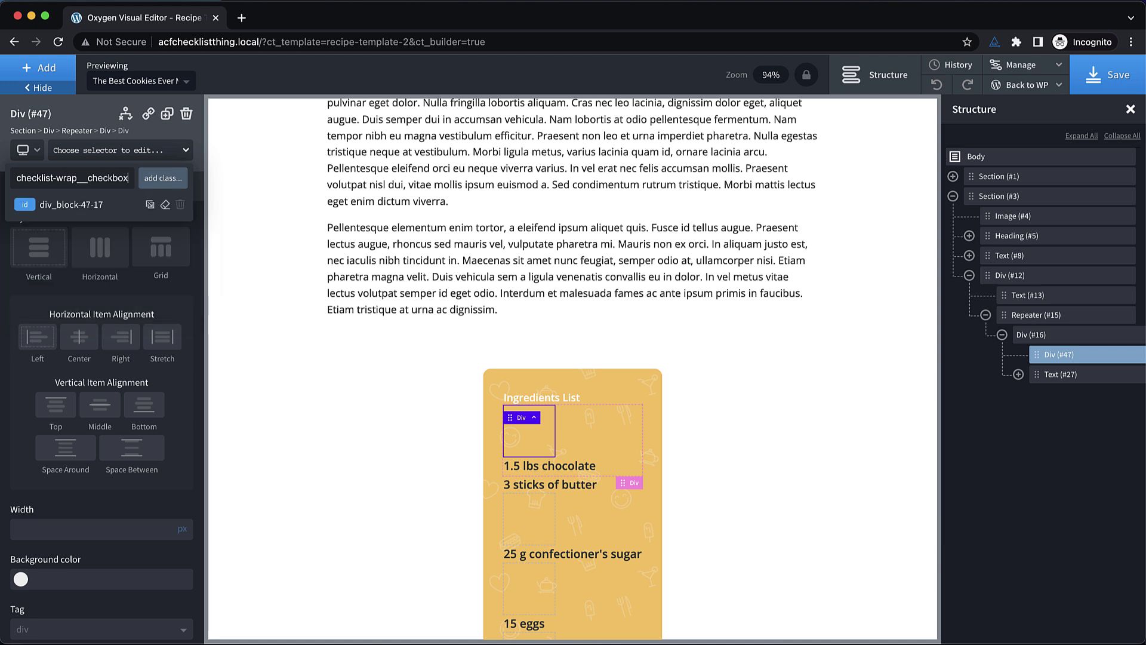
Add the checkbox class to the box and switch it to a custom input tag.
key(Return)
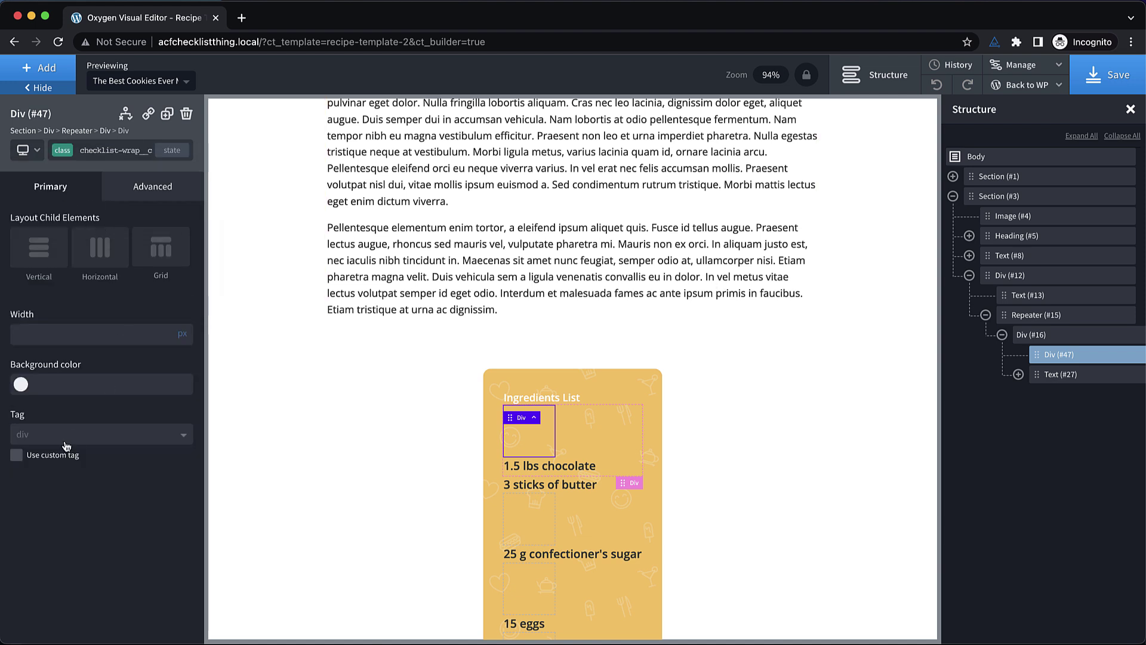
click(18, 457)
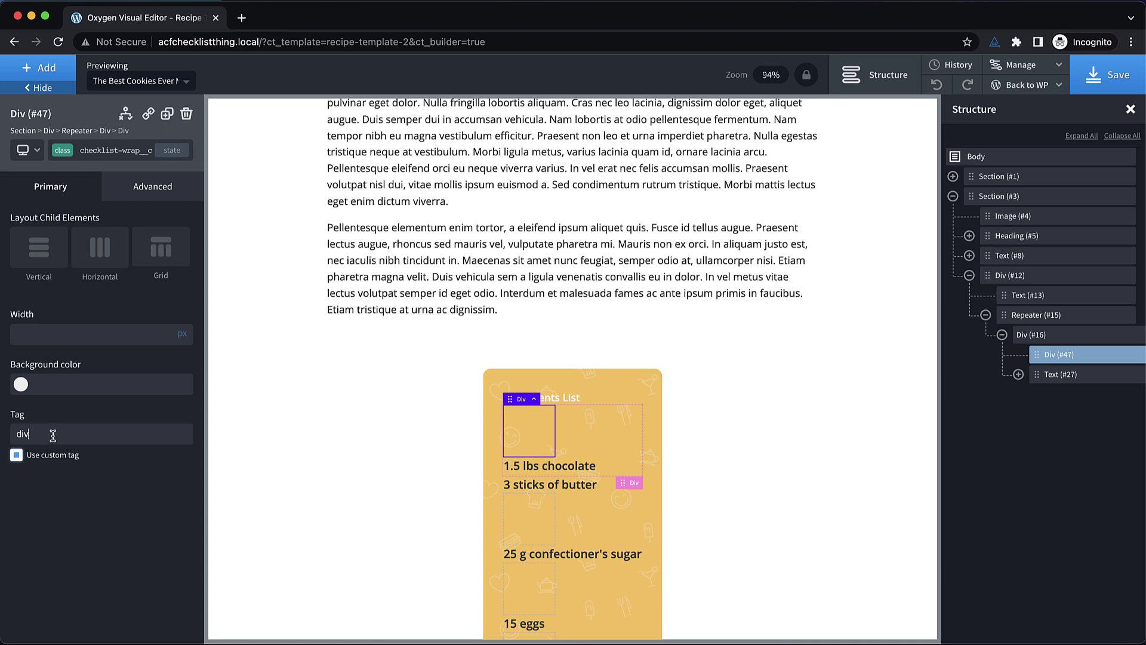
key(BackSpace)
key(BackSpace)
key(BackSpace)
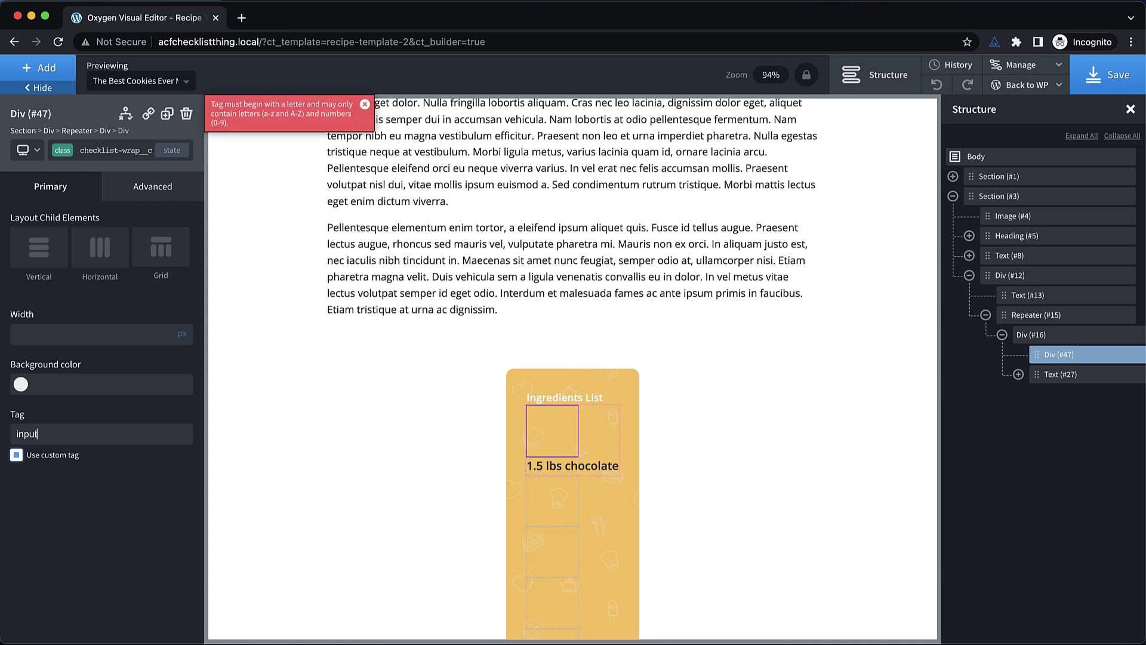
Apply a type = checkbox attribute, then test ticking and unticking the first checkbox.
click(153, 186)
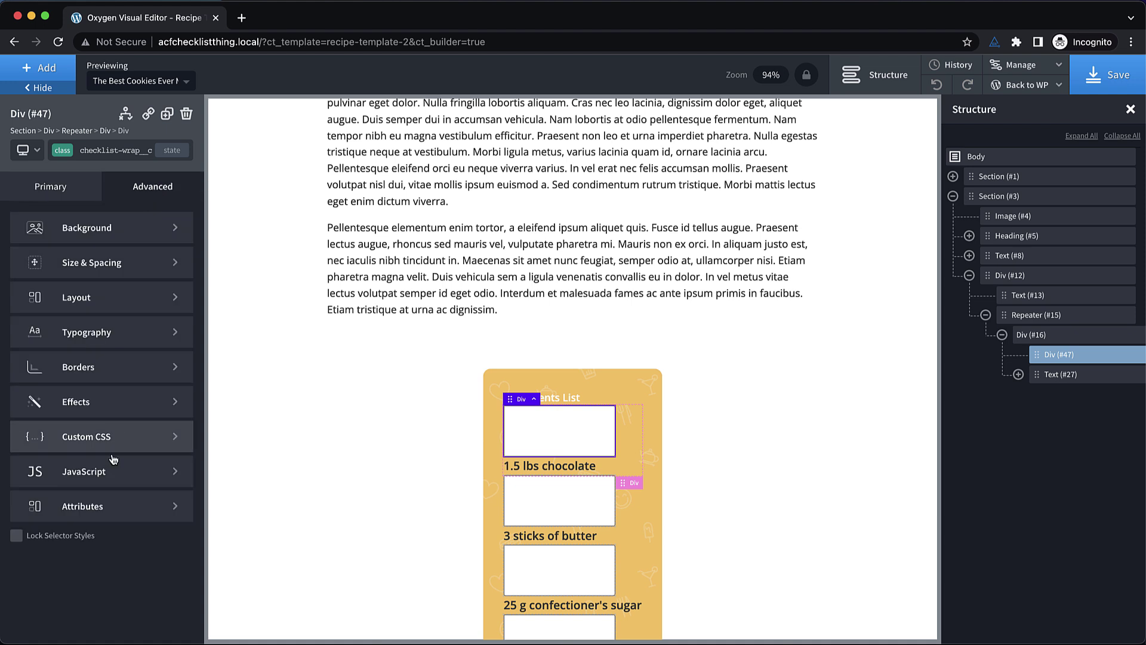
click(109, 505)
click(57, 255)
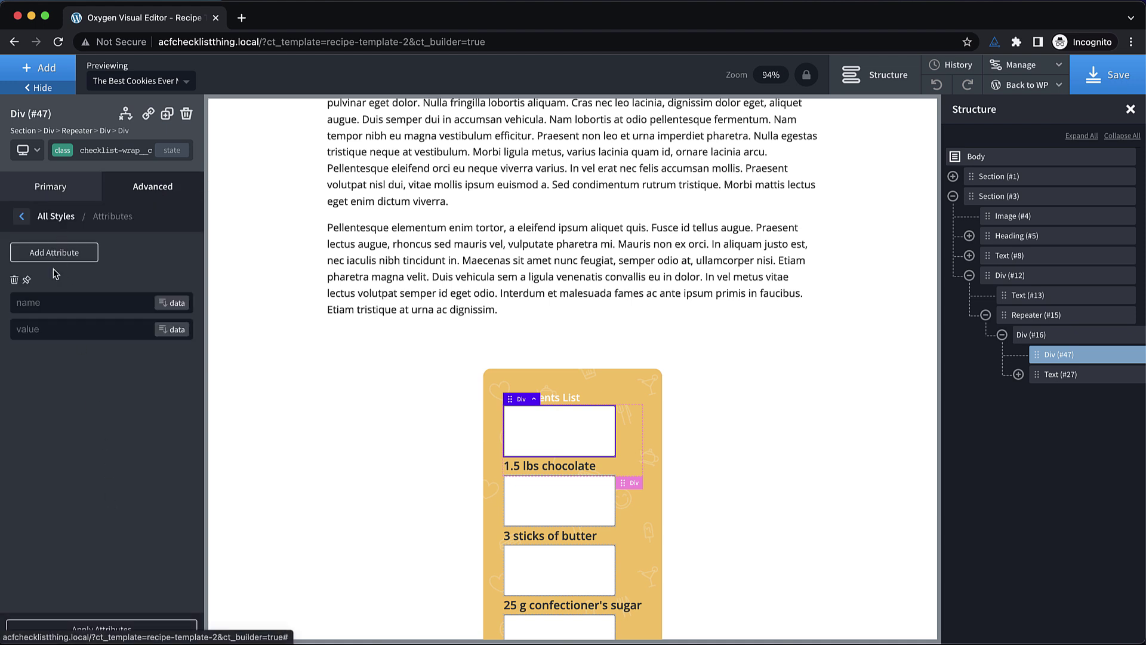
text(type)
click(57, 333)
text(checkbox)
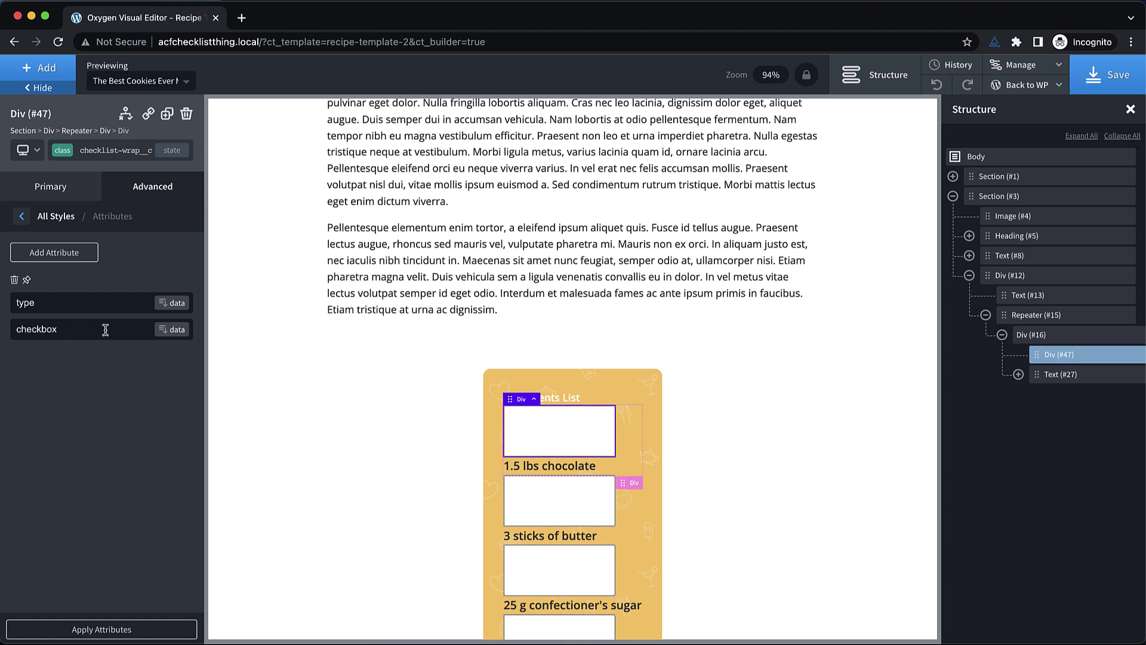
click(545, 440)
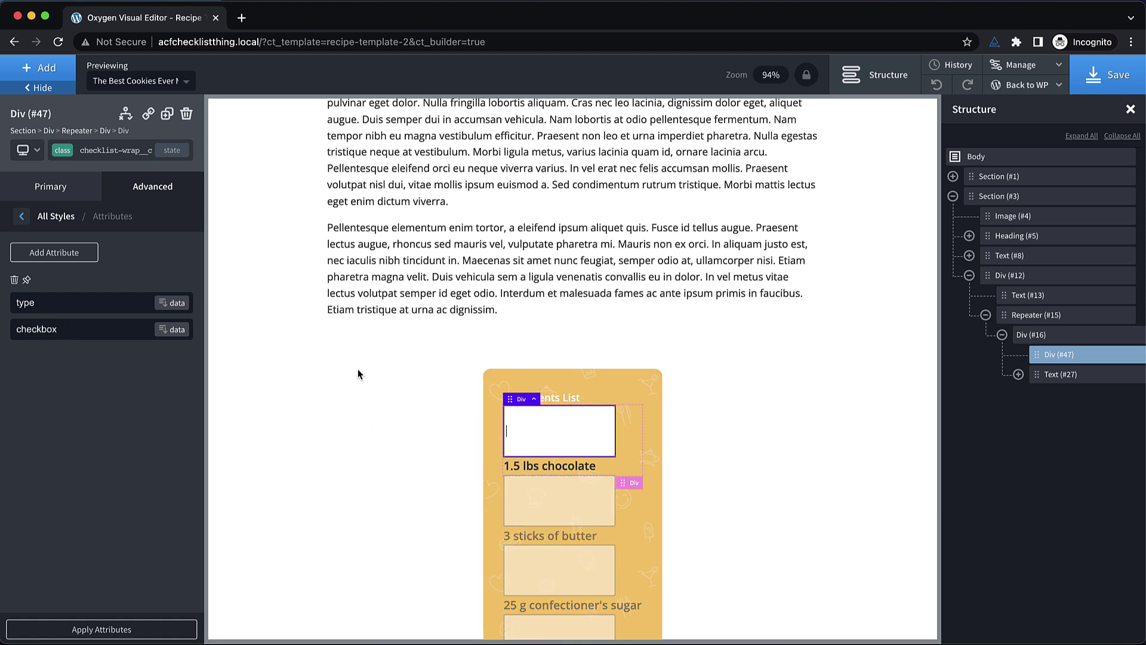
click(89, 629)
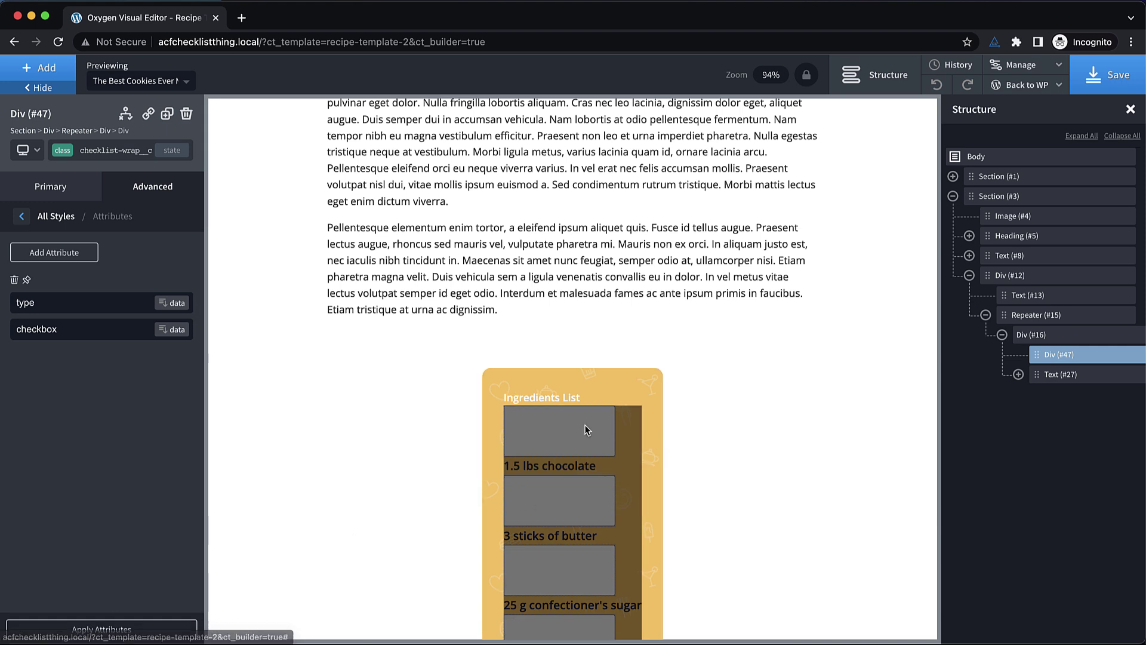
click(544, 429)
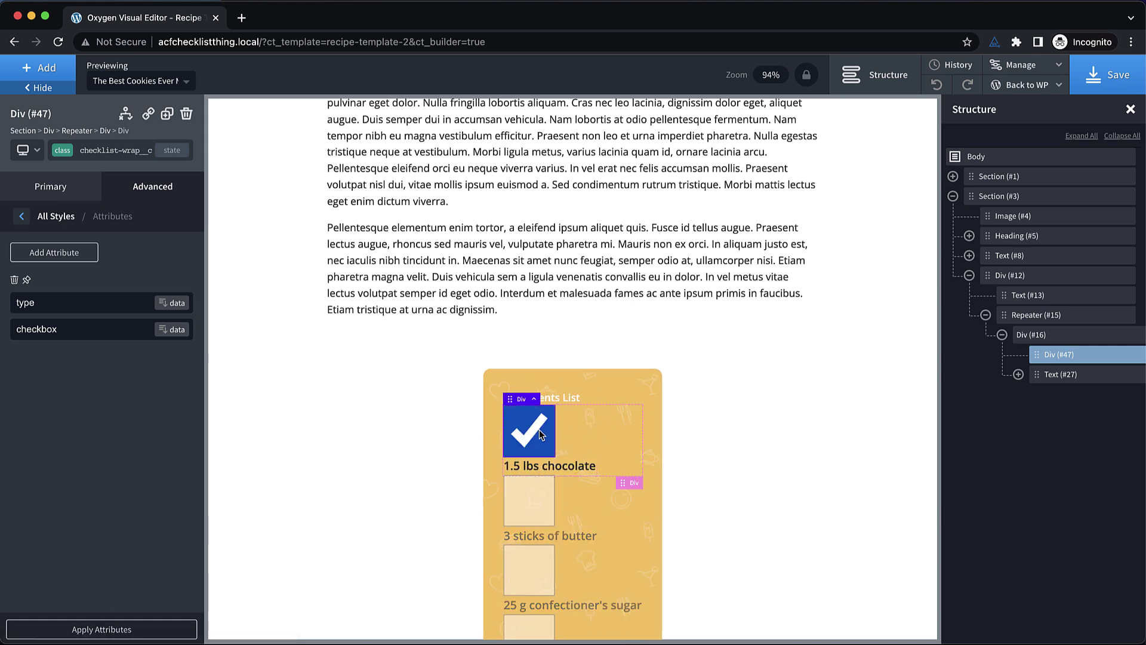
click(546, 429)
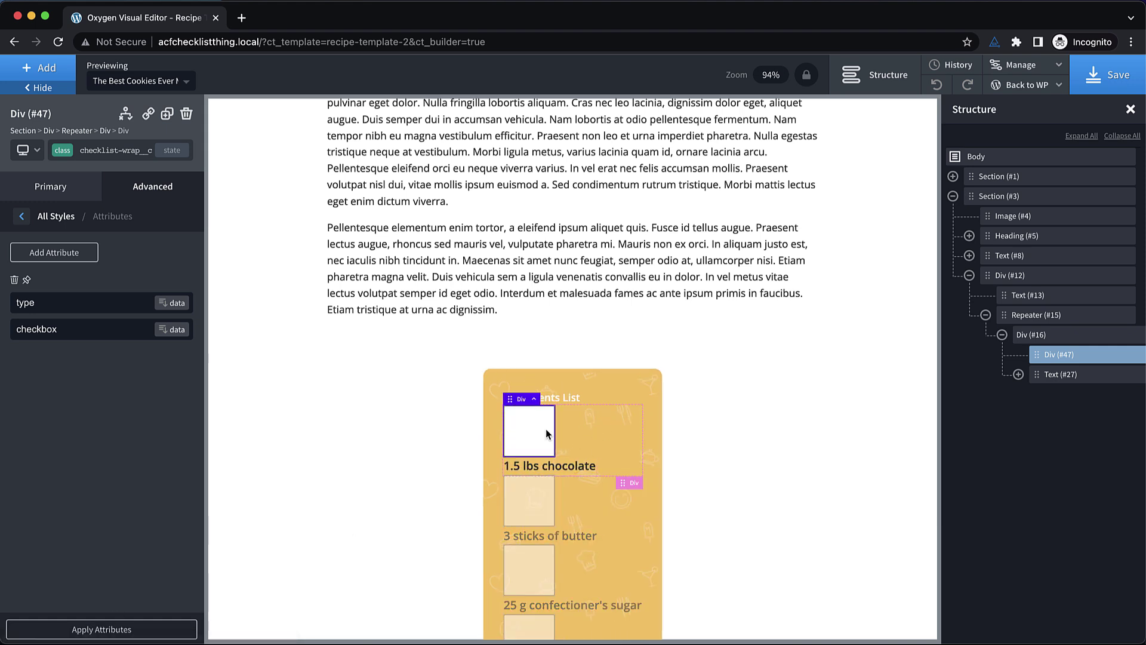
click(545, 429)
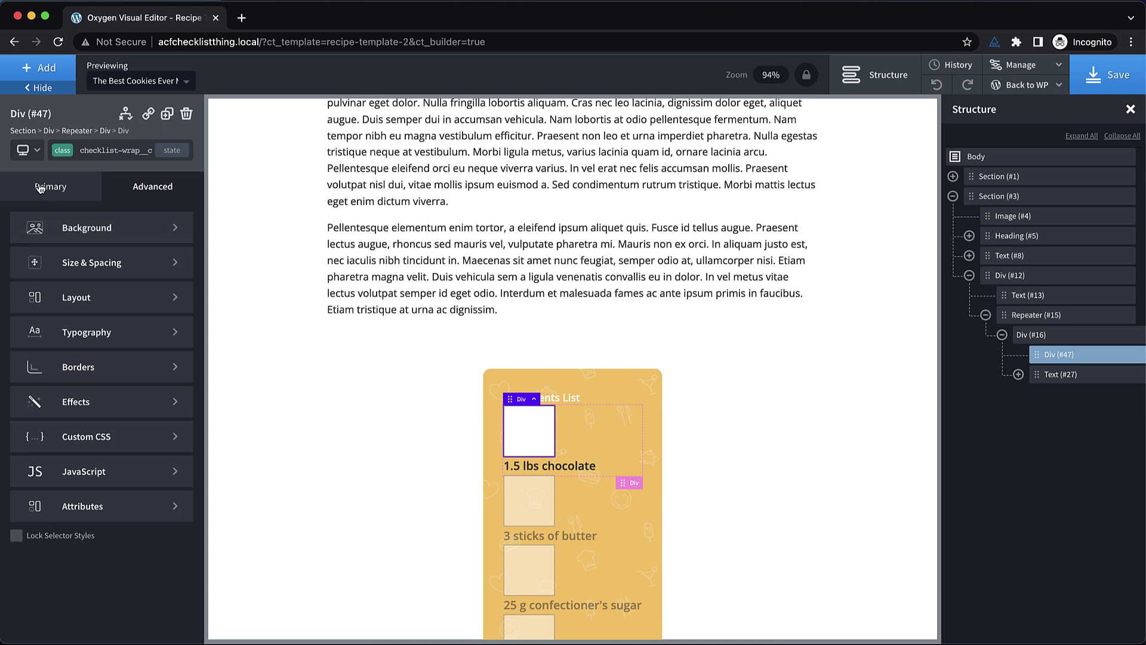
Set the checkbox class width and height to 24px.
click(90, 262)
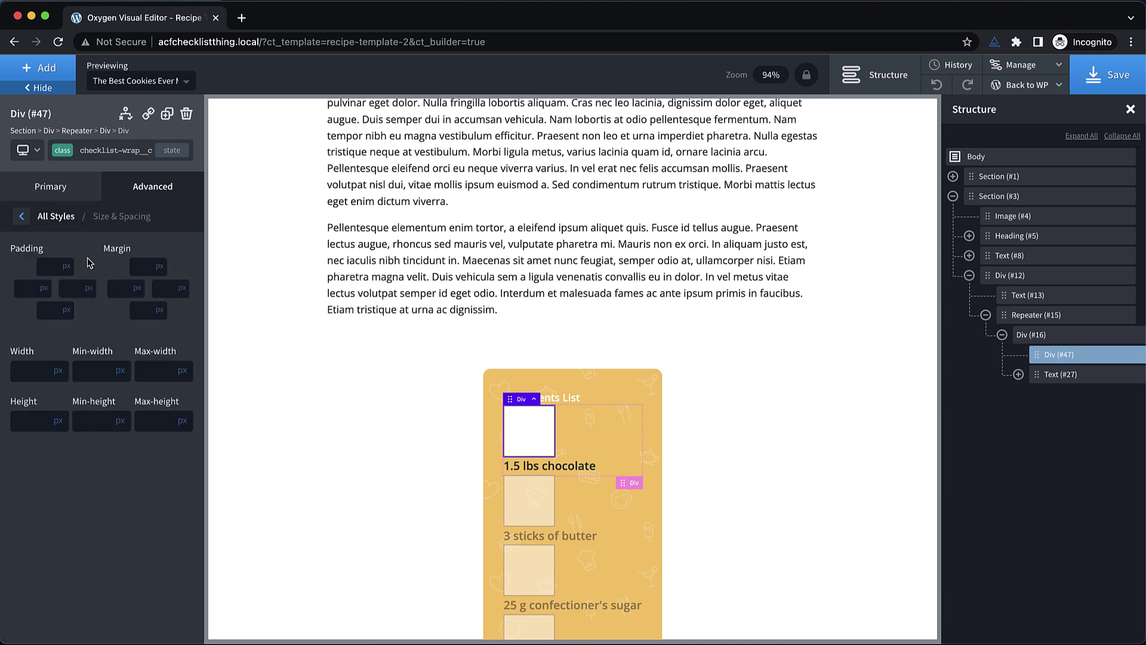
click(45, 369)
text(24)
click(31, 416)
On the checkbox Div's own ID, set Min-width and Min-height to 0.
click(62, 150)
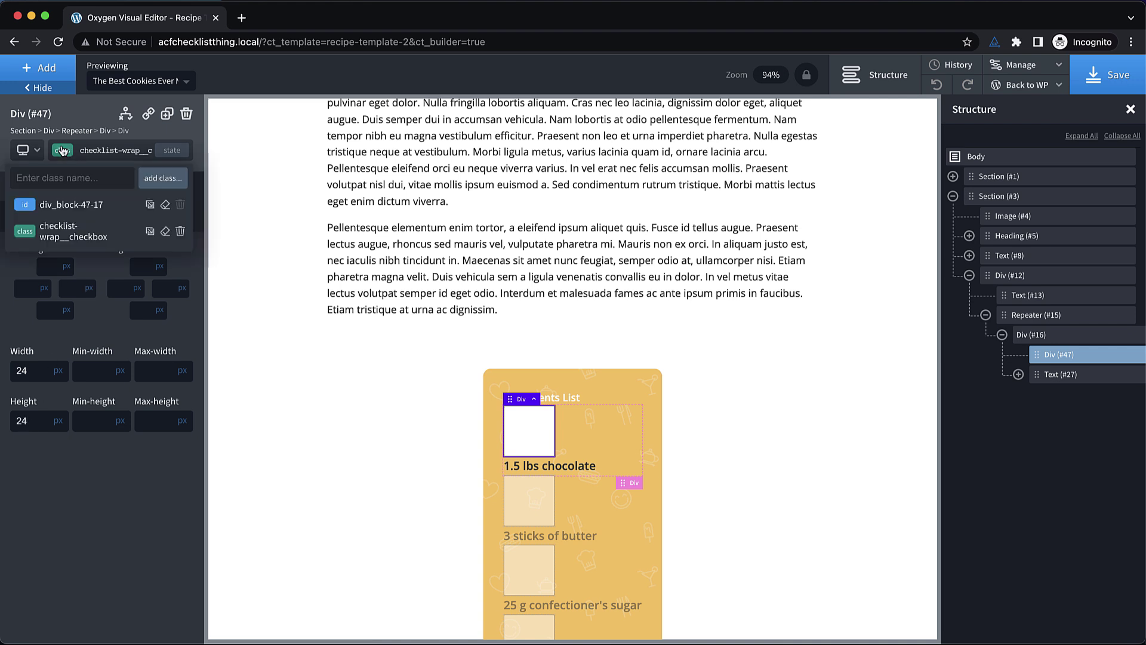
click(72, 203)
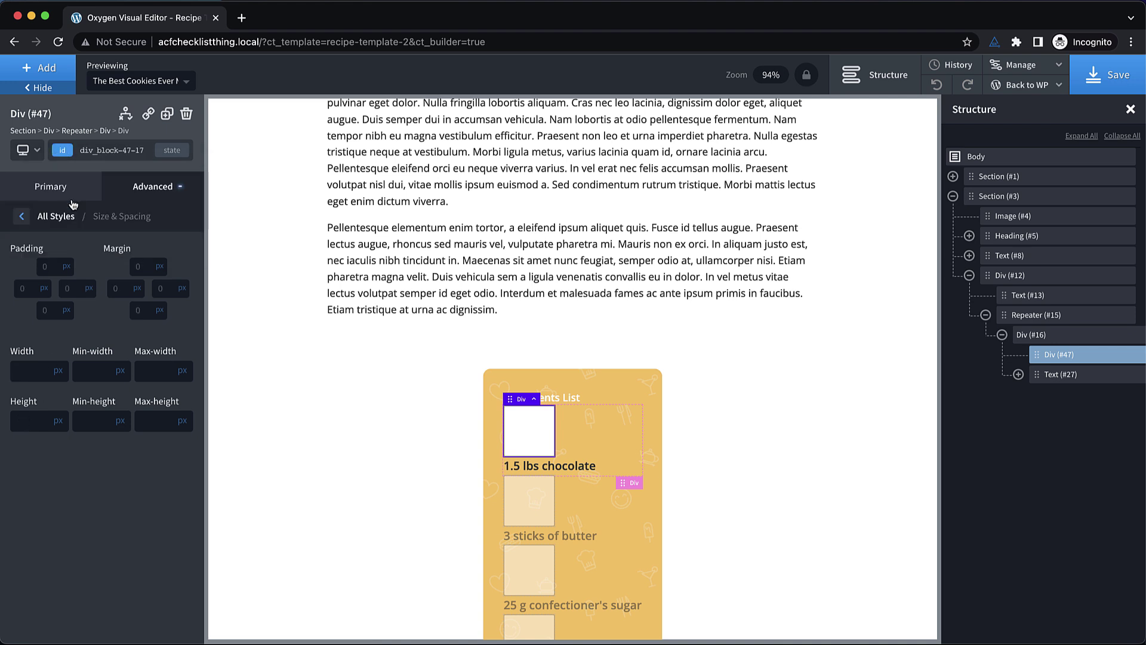
click(79, 370)
text(0)
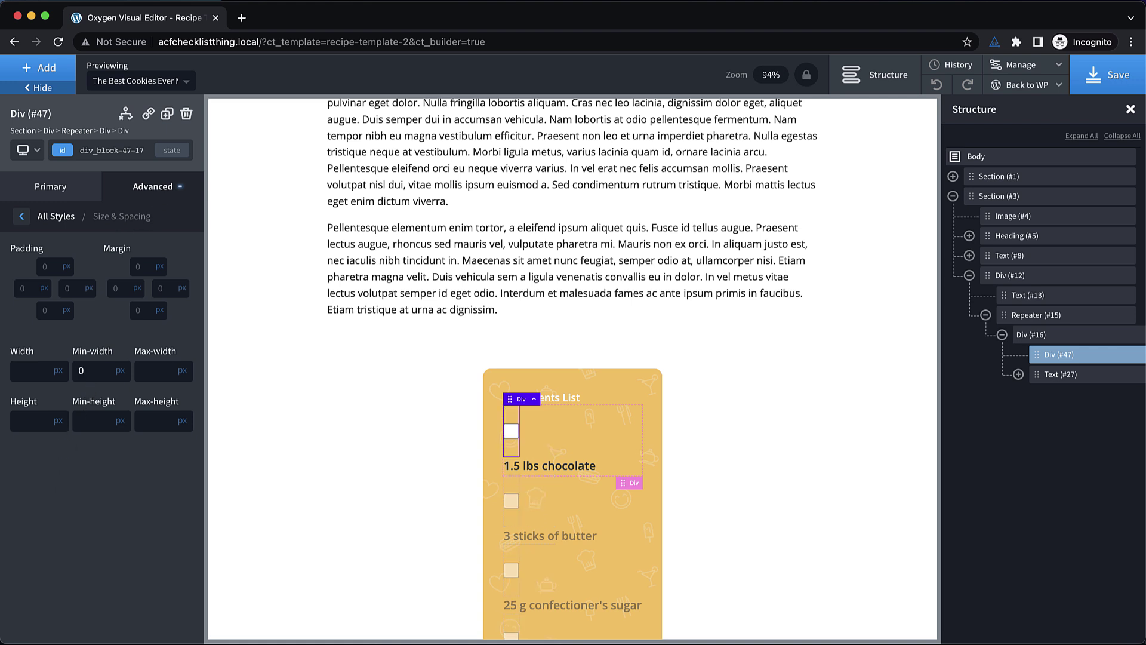
click(90, 418)
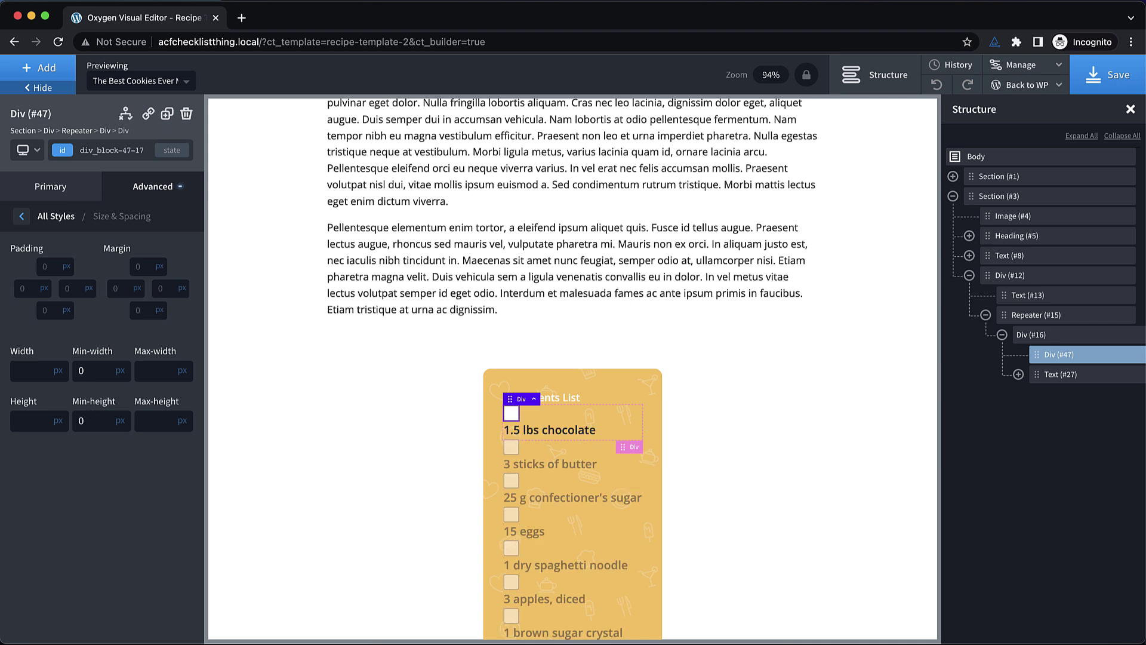
Give the checklist-wrap__checkbox class a 16px right margin.
click(62, 150)
click(63, 160)
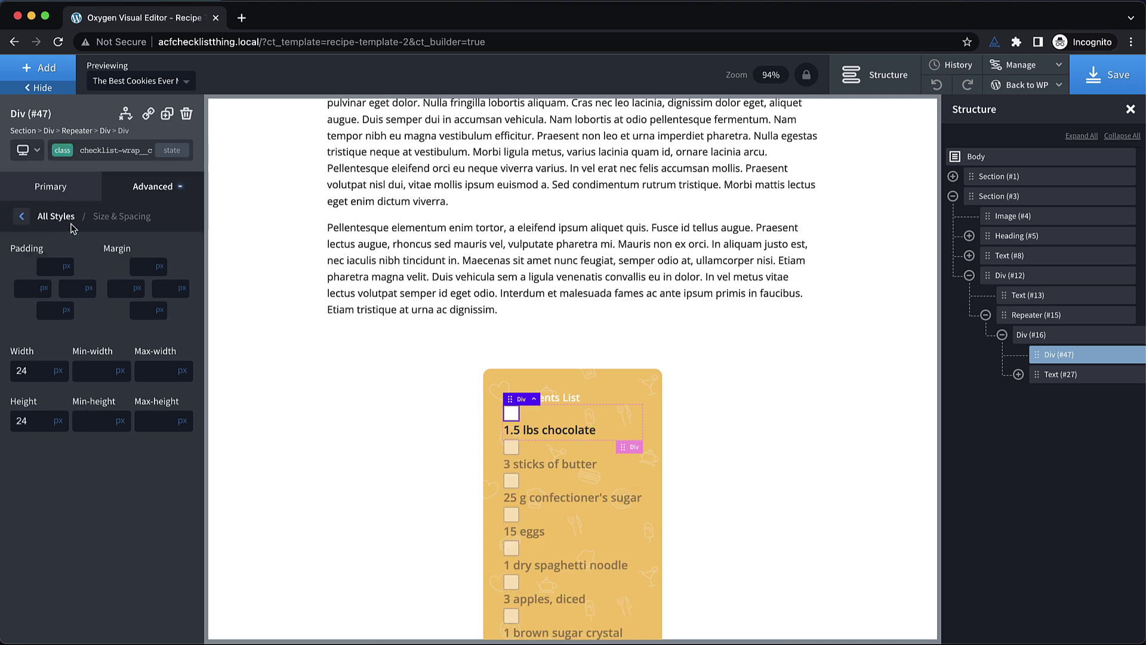
click(168, 284)
Lay out row Div #16 horizontally with Middle and Left alignment.
text(16)
click(1060, 336)
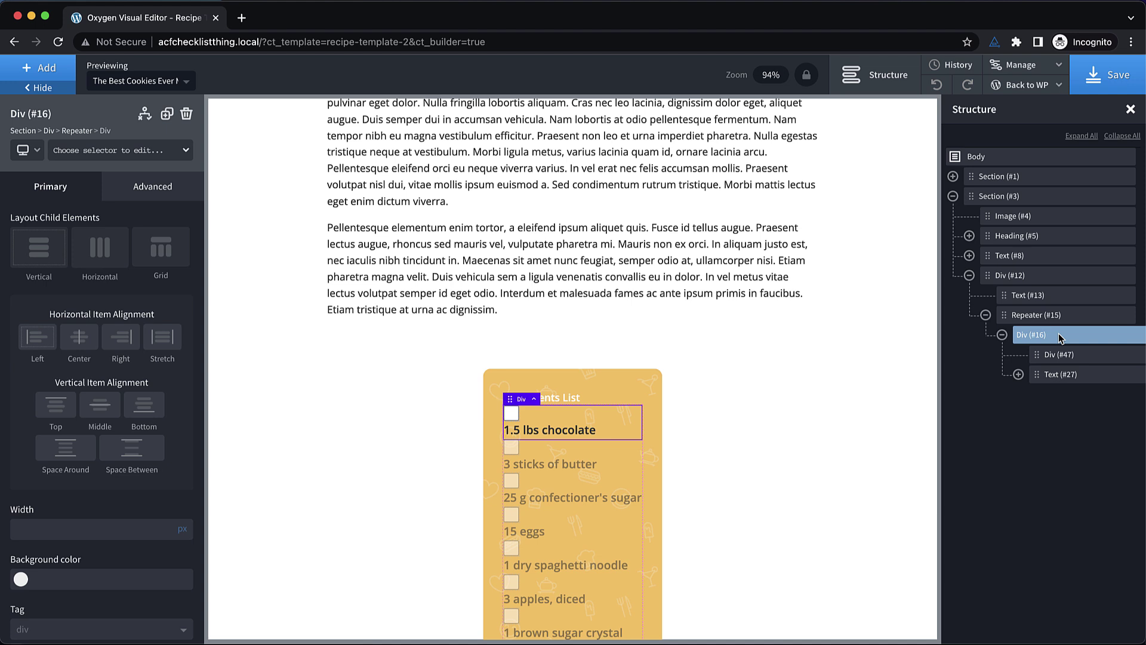
click(103, 240)
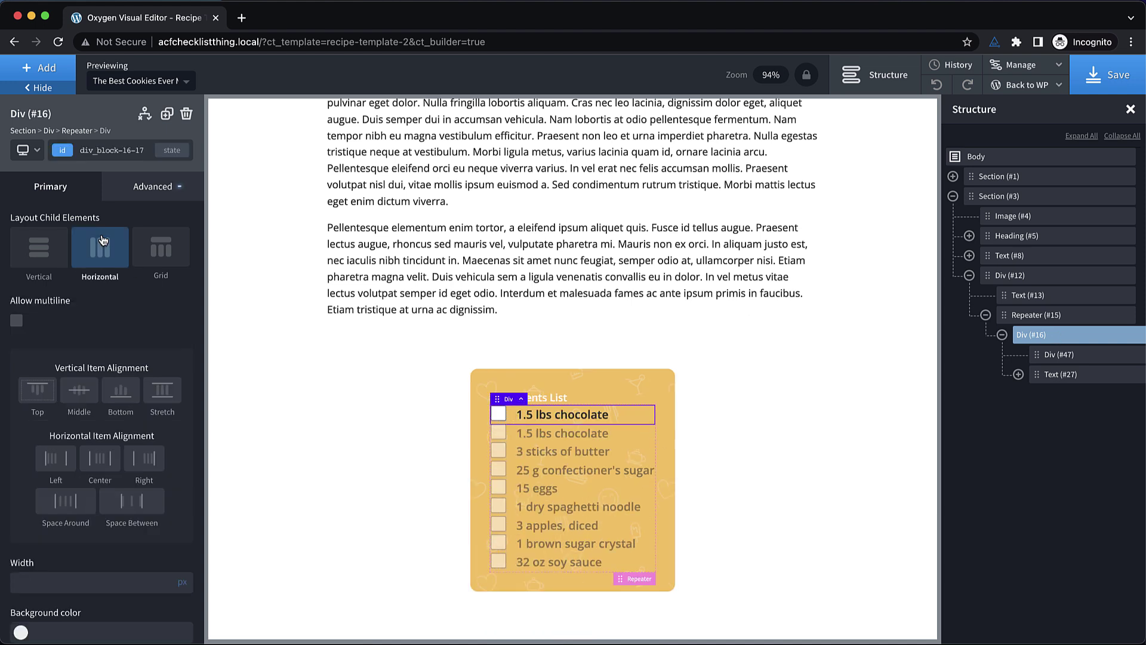
click(78, 391)
click(60, 465)
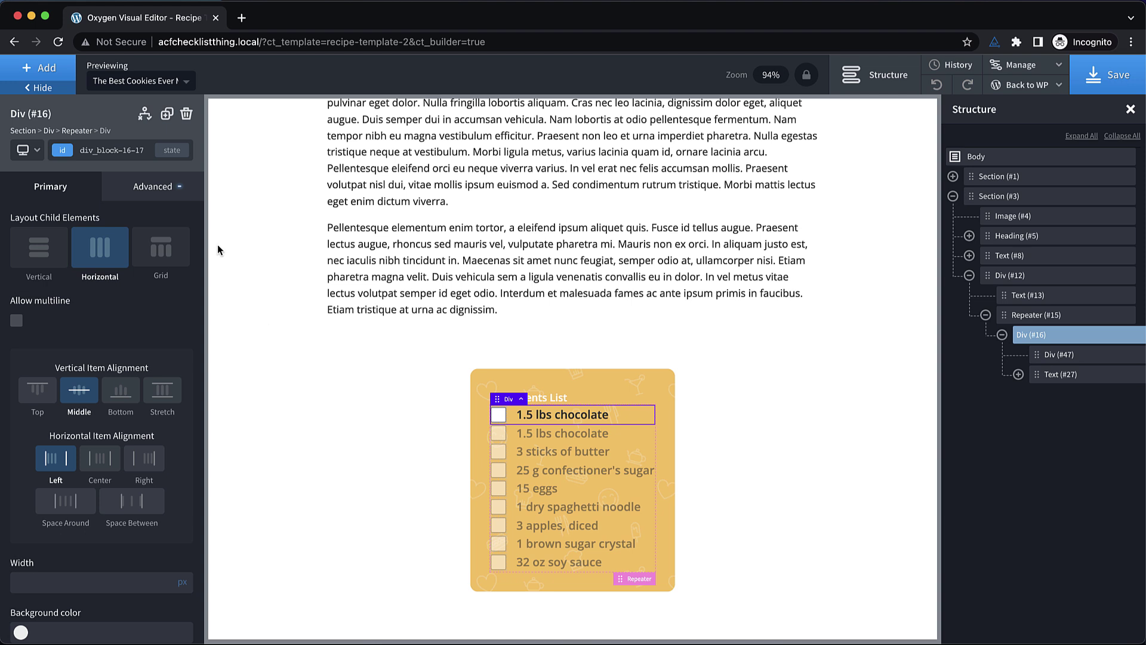
Give the row 4px top and bottom padding.
click(153, 190)
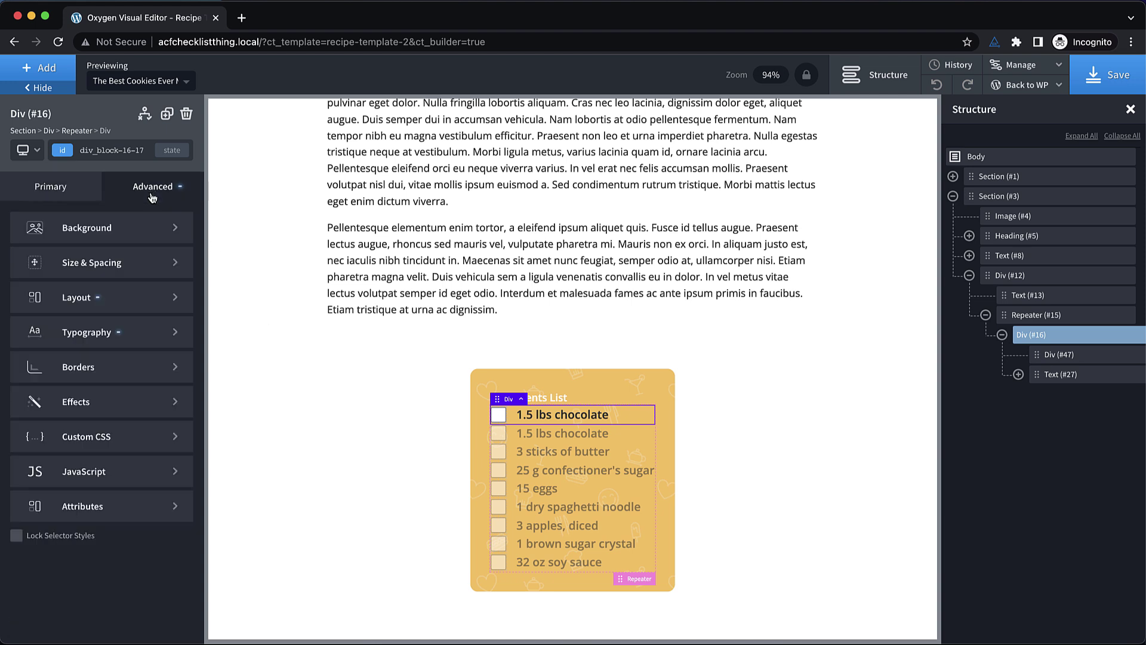
click(127, 270)
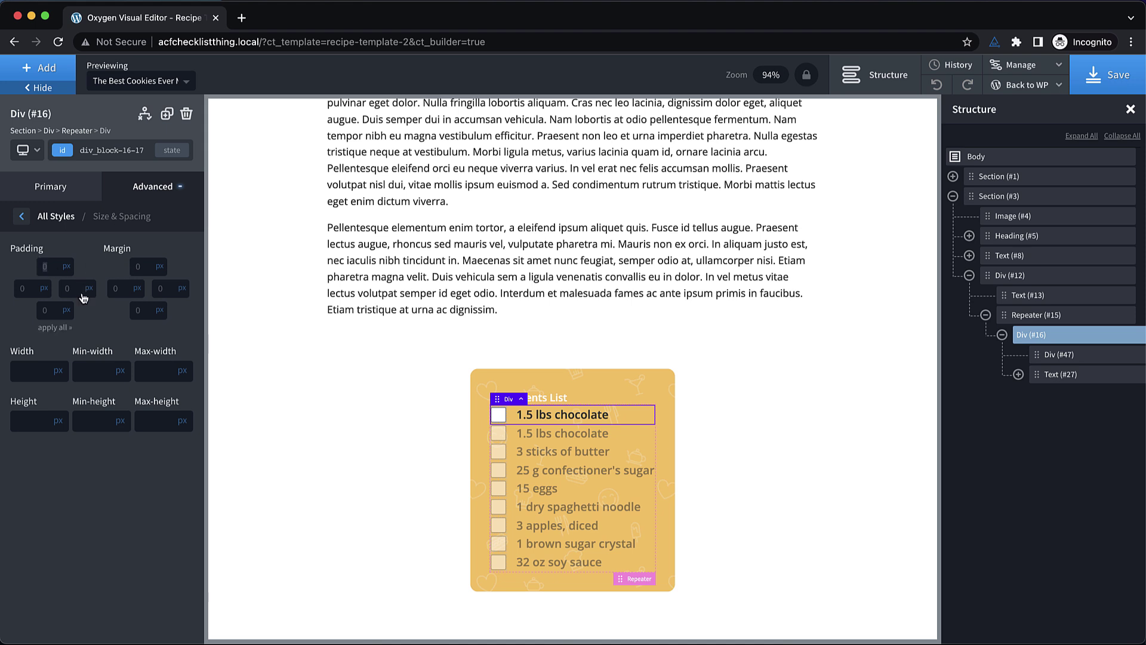
text(4)
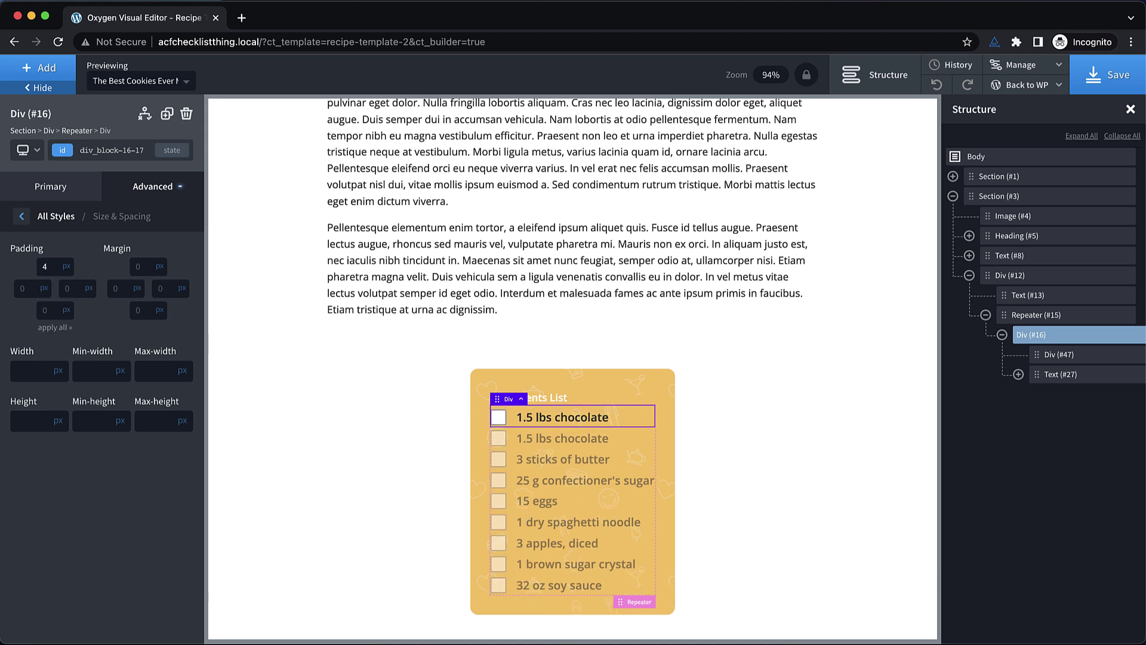
click(44, 310)
text(4)
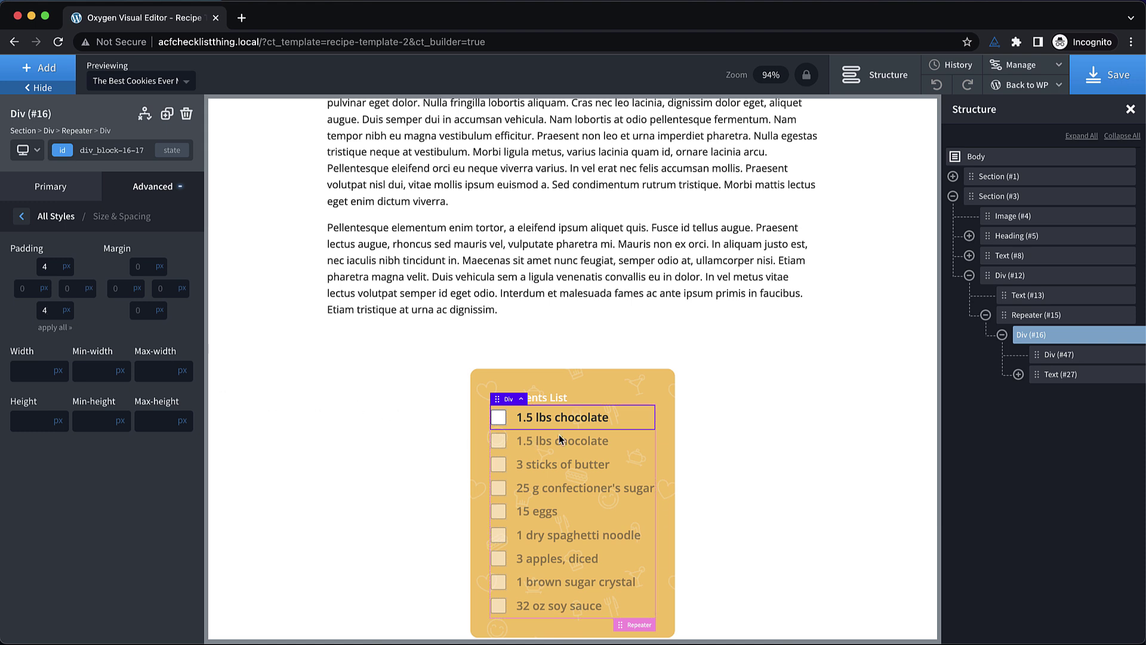
Add the narrow class to the ingredients card Div #12.
click(654, 387)
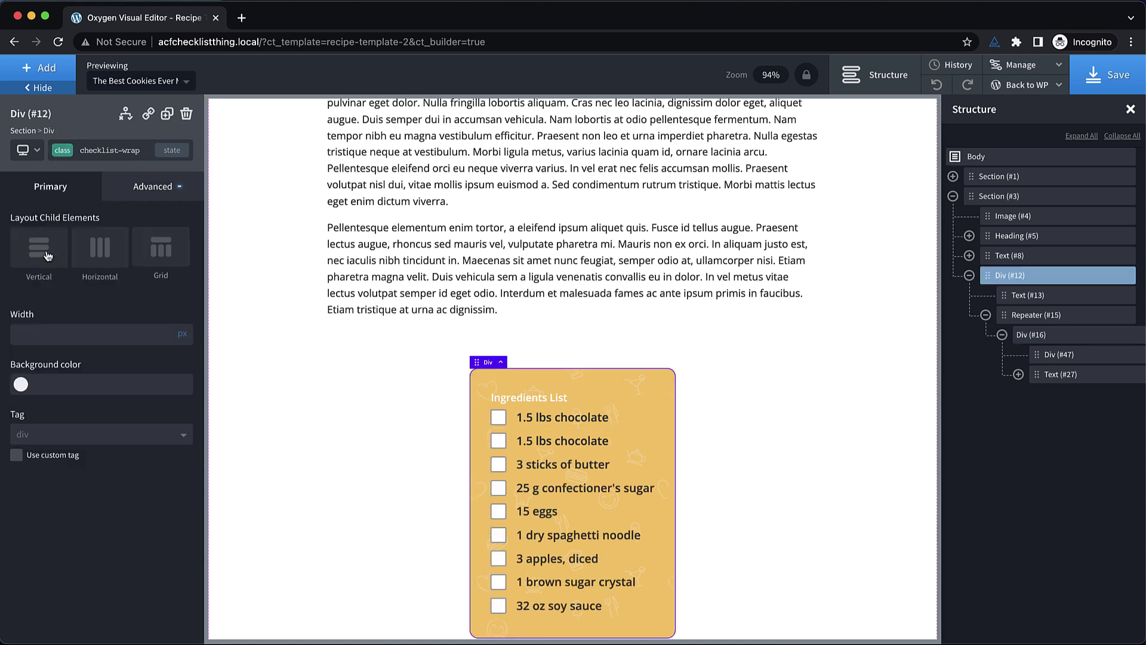
click(95, 150)
text(narro)
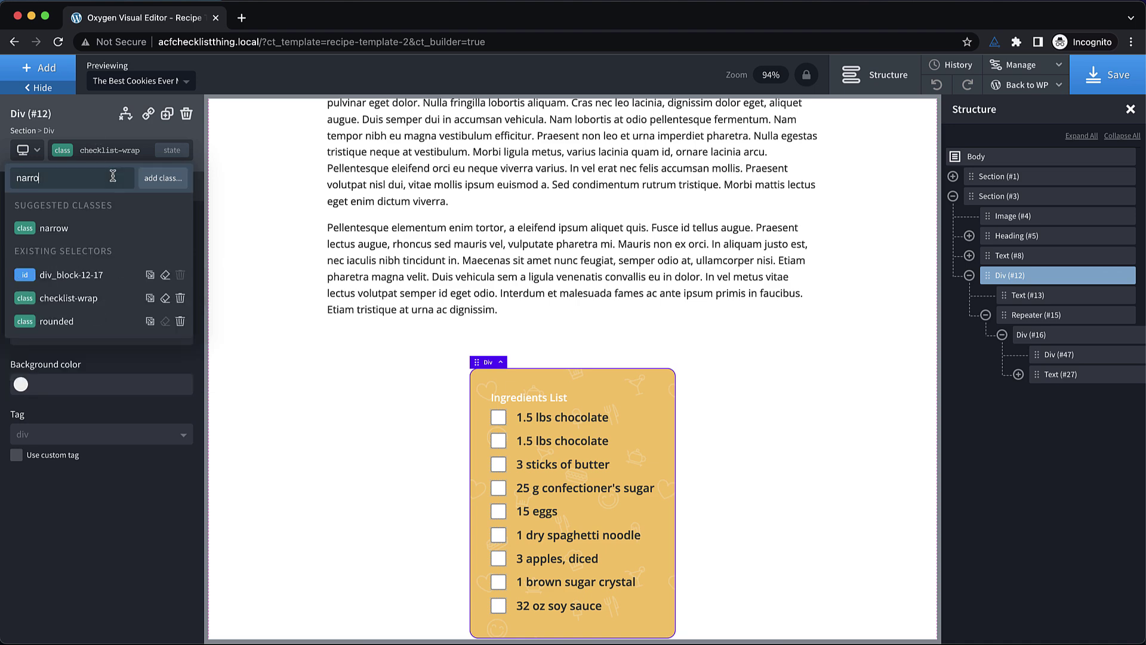
click(120, 227)
Set the checklist-wrap class to a vertical, centred layout.
scroll(615, 303, down, 1)
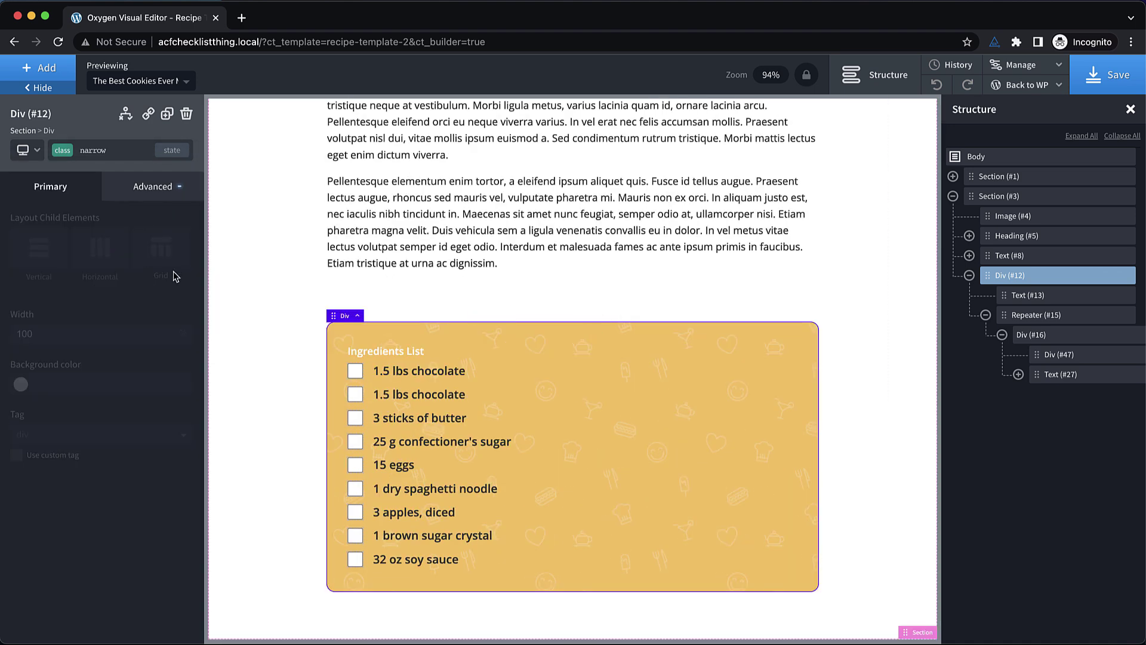
click(79, 145)
click(75, 226)
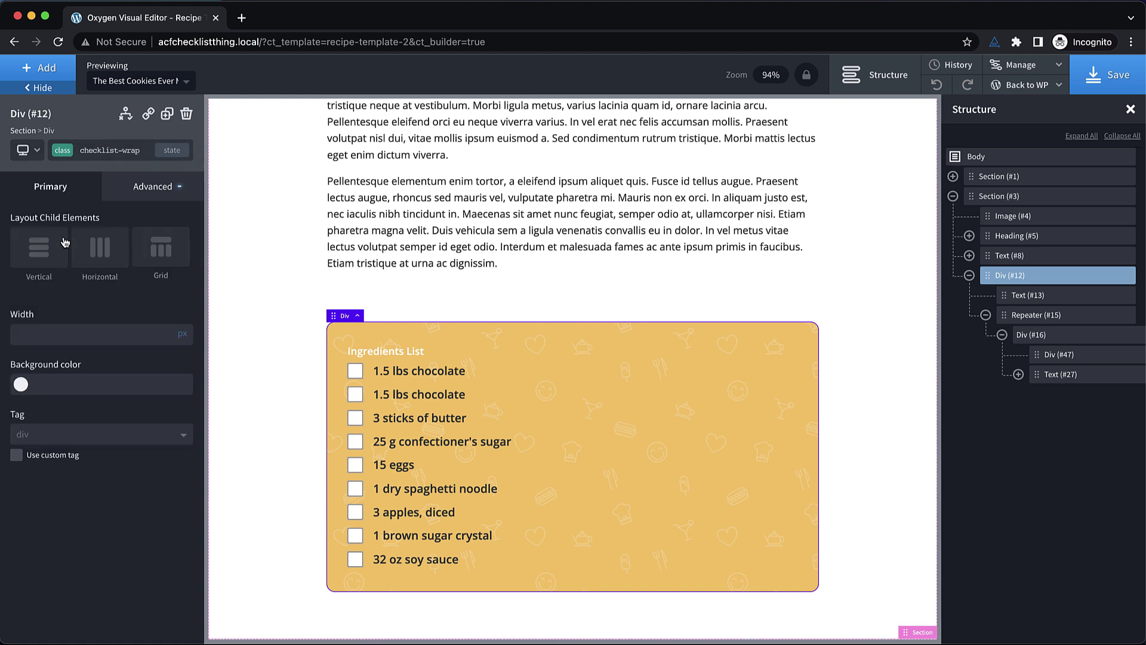
click(37, 252)
click(78, 339)
Give the Ingredients List heading 32px font size and 16px bottom margin, then preview at phone width.
click(578, 353)
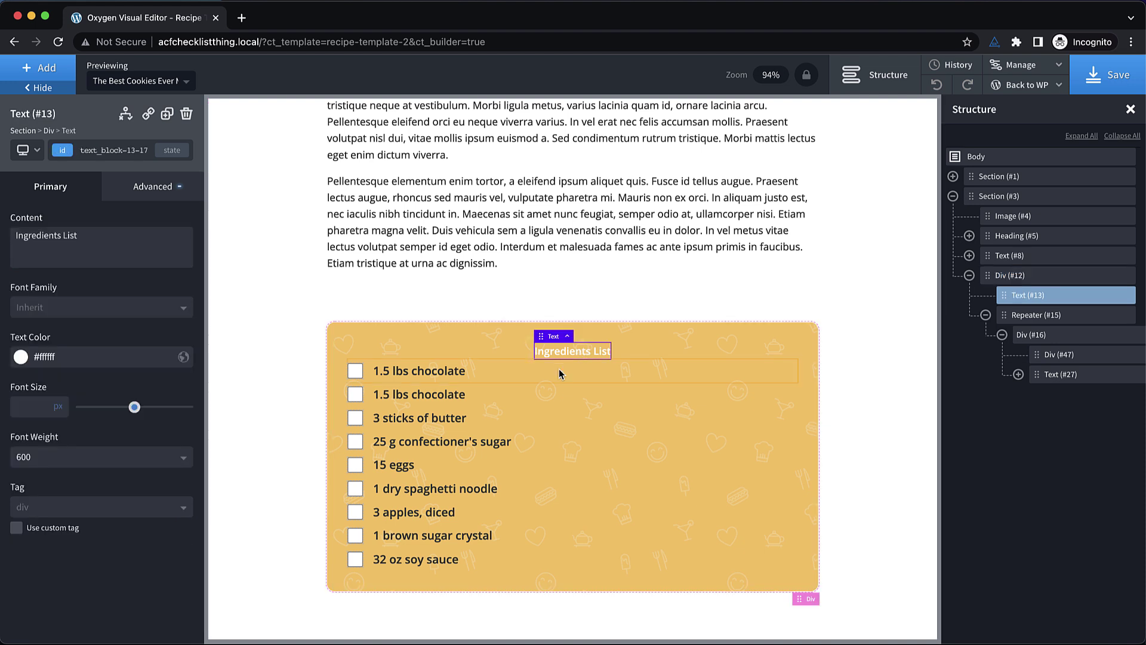
click(20, 407)
text(32)
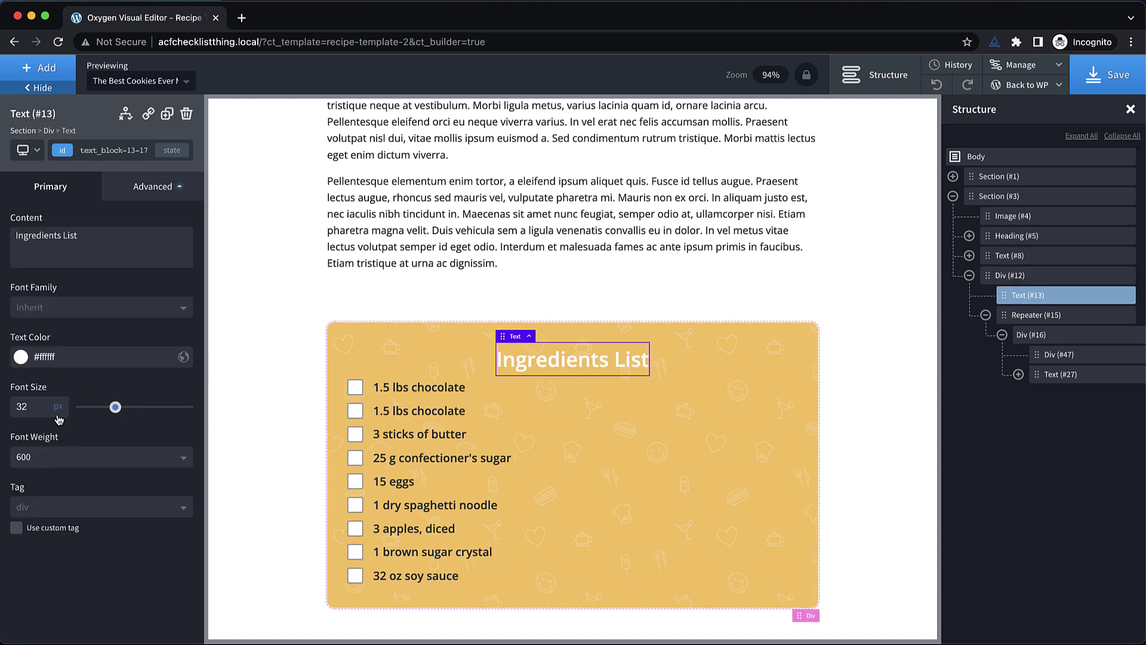
click(152, 187)
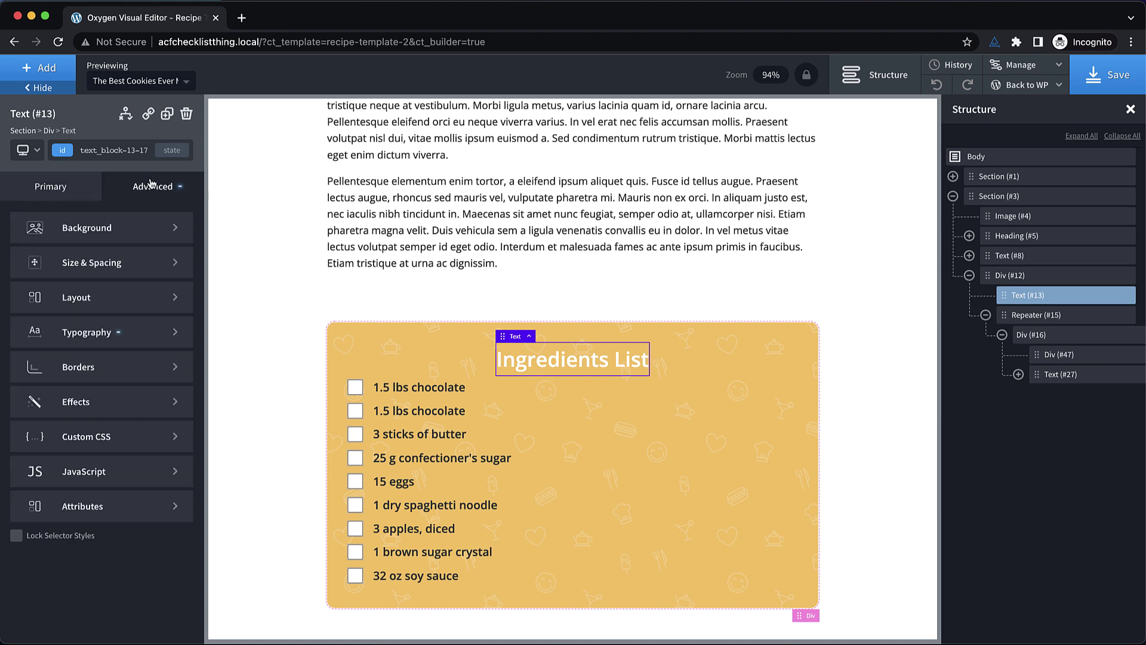
click(117, 274)
click(142, 310)
text(16)
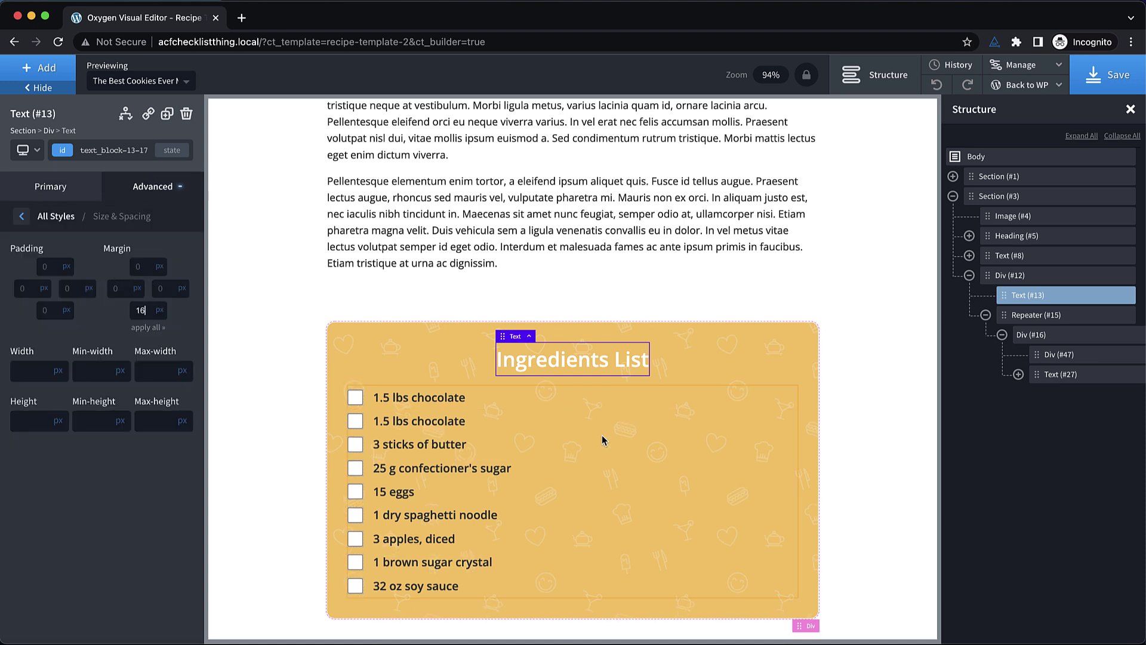
click(24, 150)
click(54, 248)
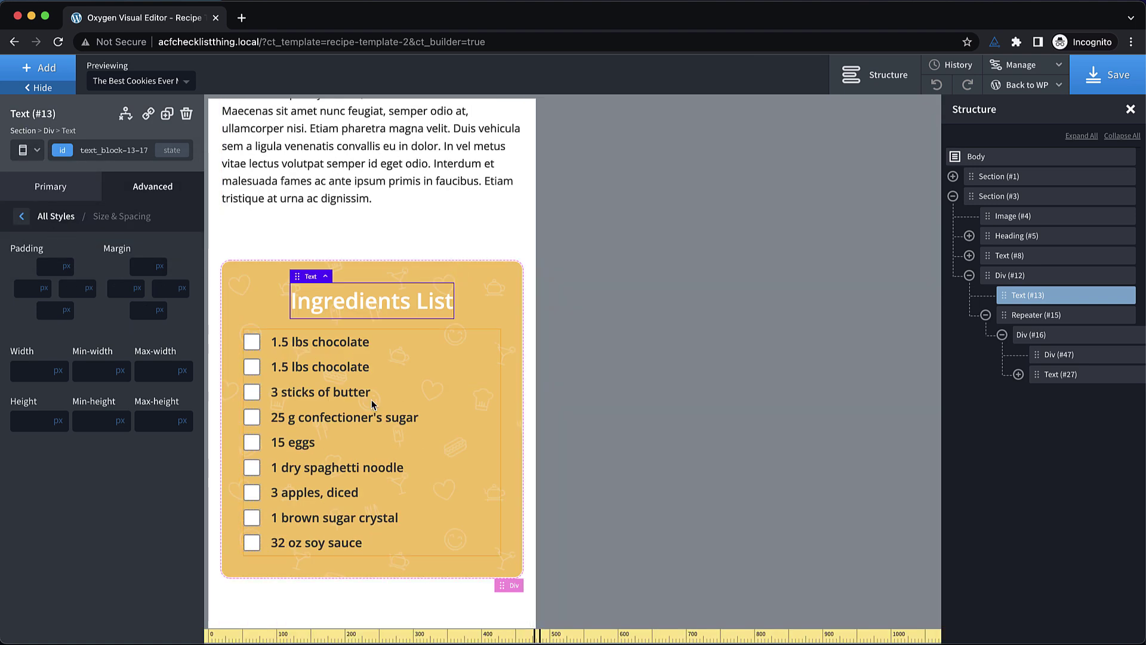
click(24, 150)
click(51, 174)
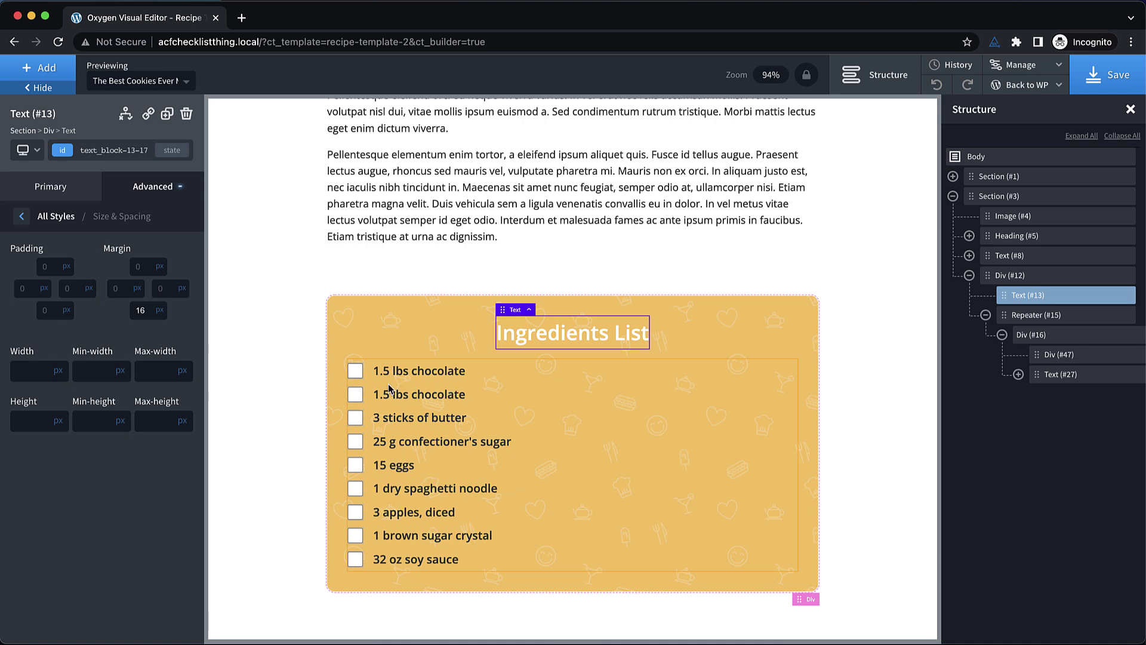
click(355, 370)
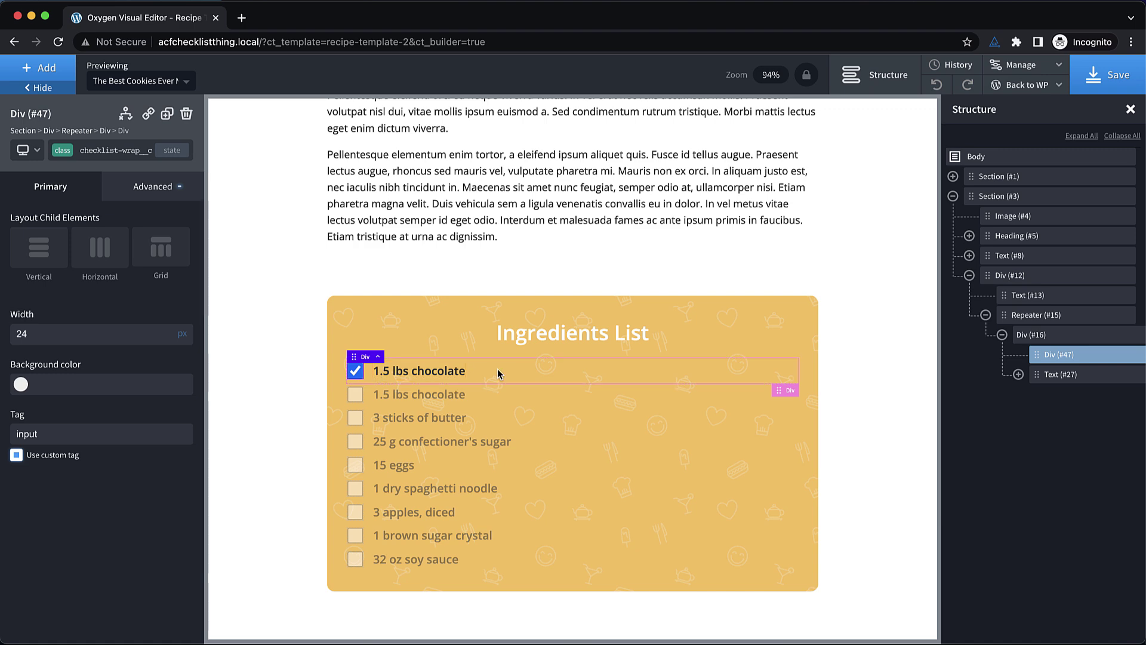
click(355, 372)
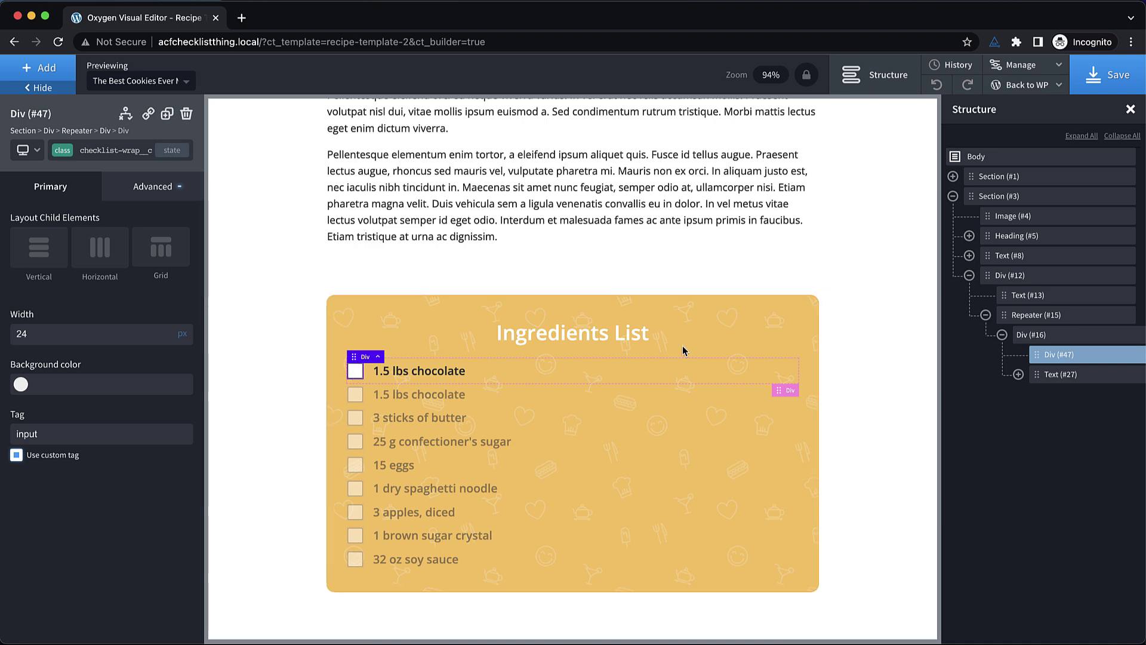
Create a new empty stylesheet named checklist.
click(1025, 65)
click(1022, 103)
click(985, 196)
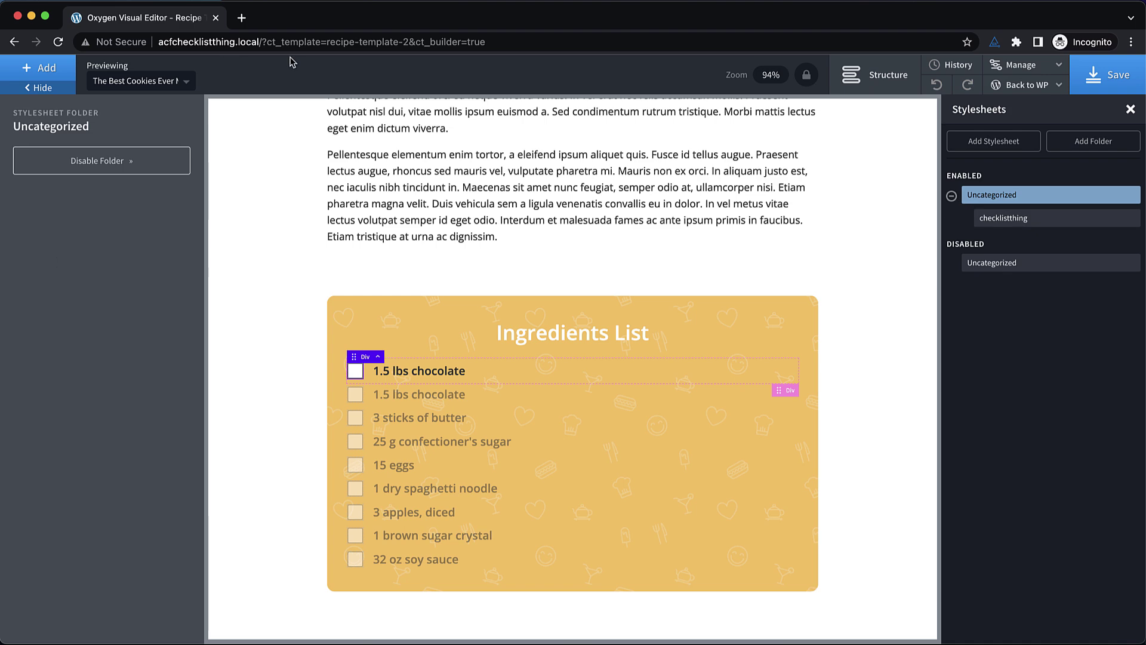
click(991, 147)
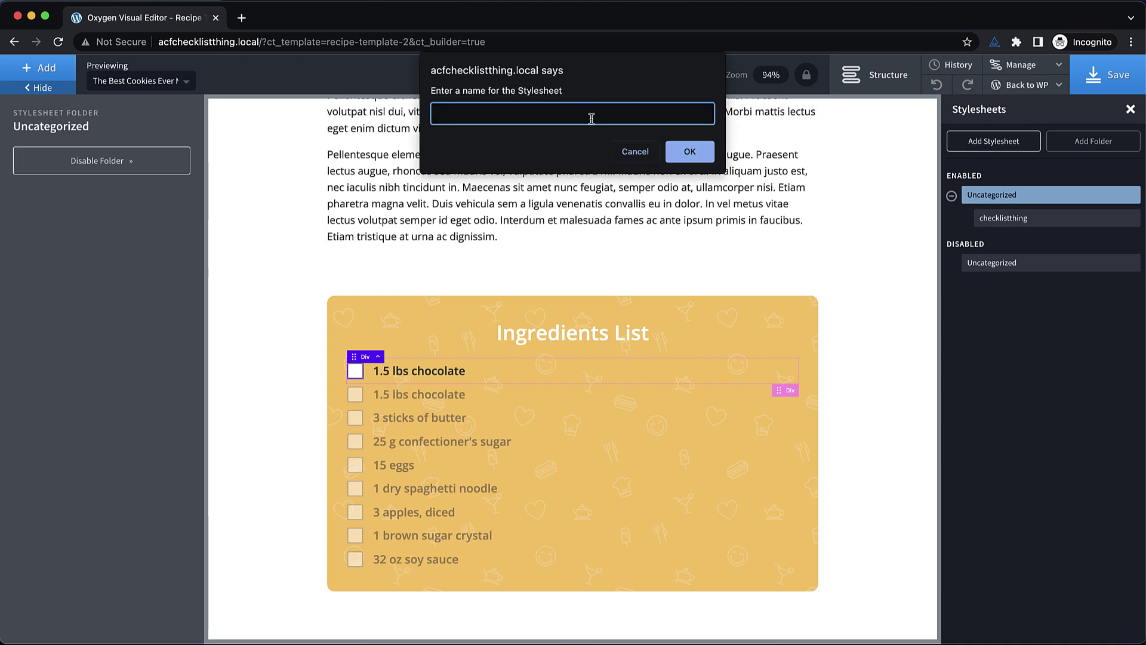
text(checklist)
key(Return)
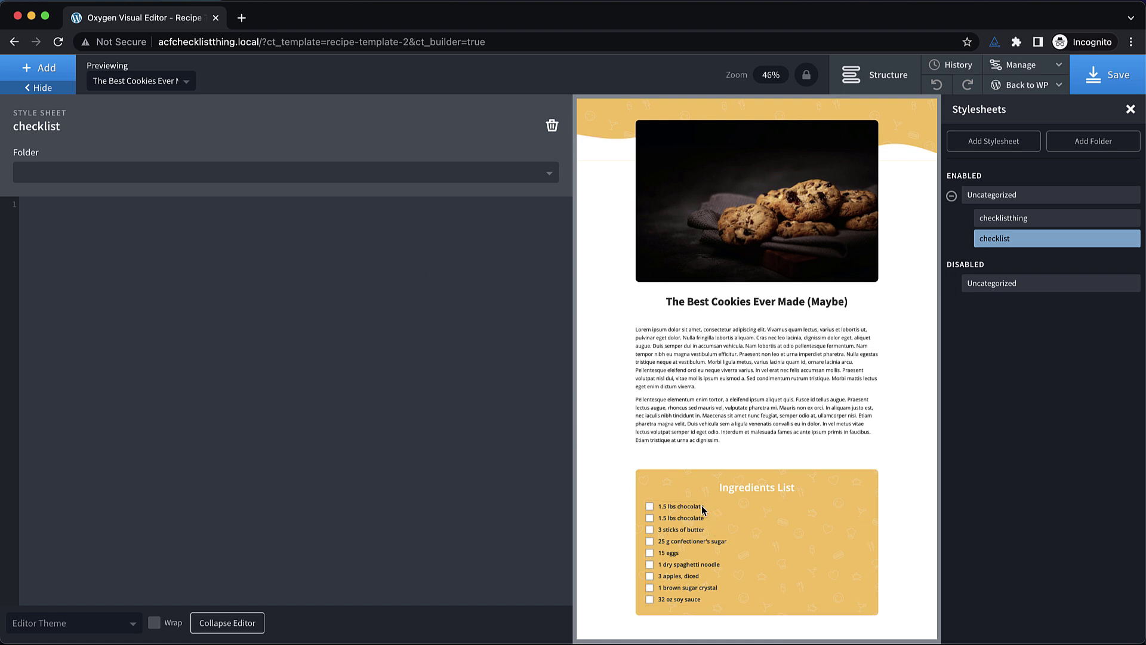
Show the saved selectors with the Uncategorized folder expanded.
click(1018, 65)
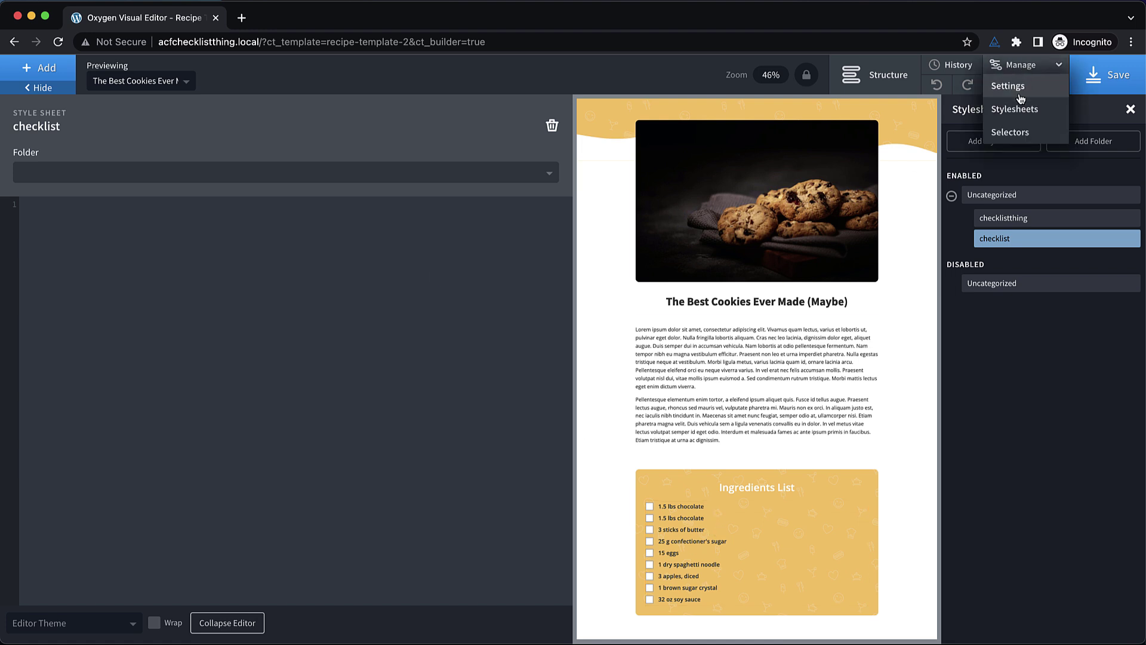
click(1015, 129)
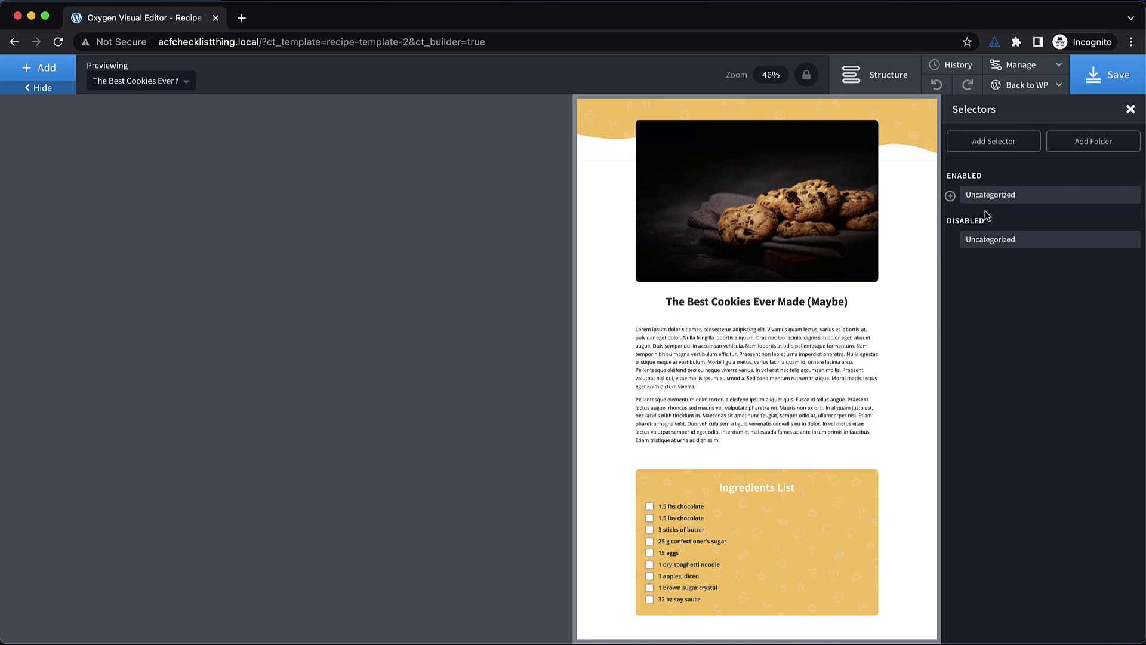
click(951, 196)
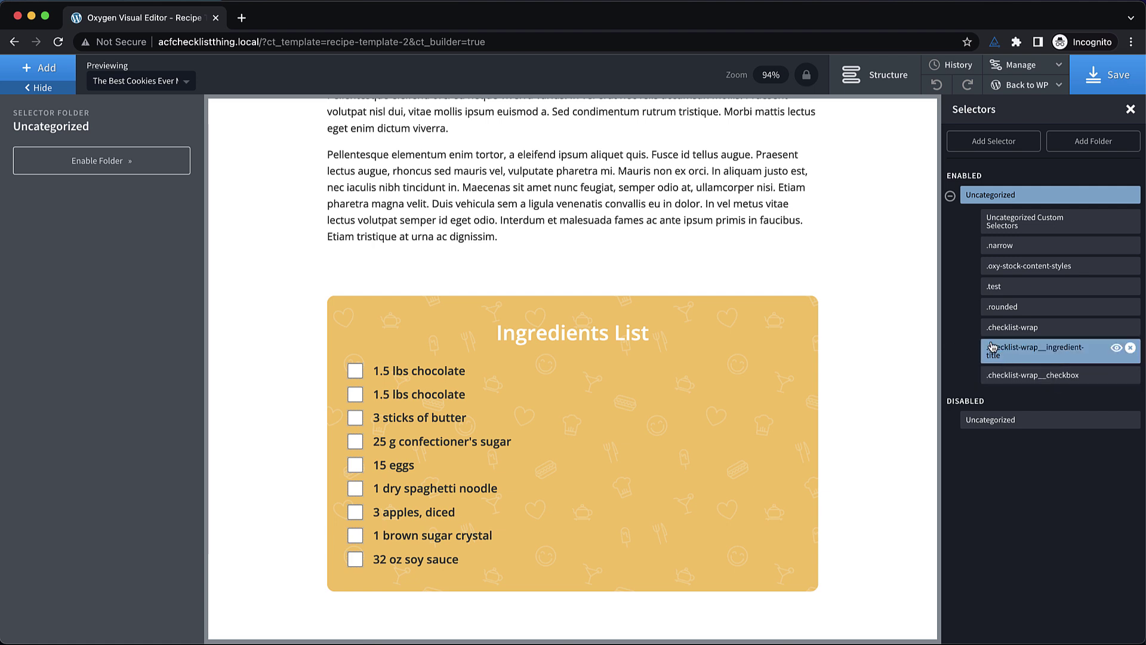
In the checklist stylesheet, write .checklist-wrap__checkbox:checked + .checklist-wrap__ingredient-title { display: none !important; }.
click(1031, 69)
click(1021, 107)
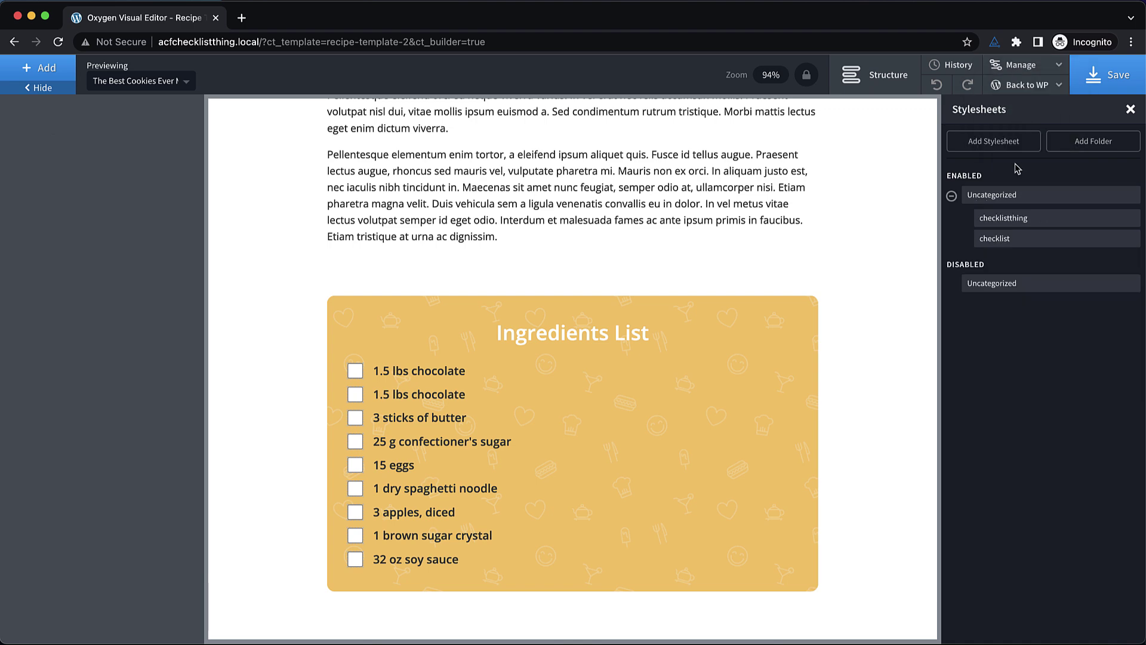
click(1006, 238)
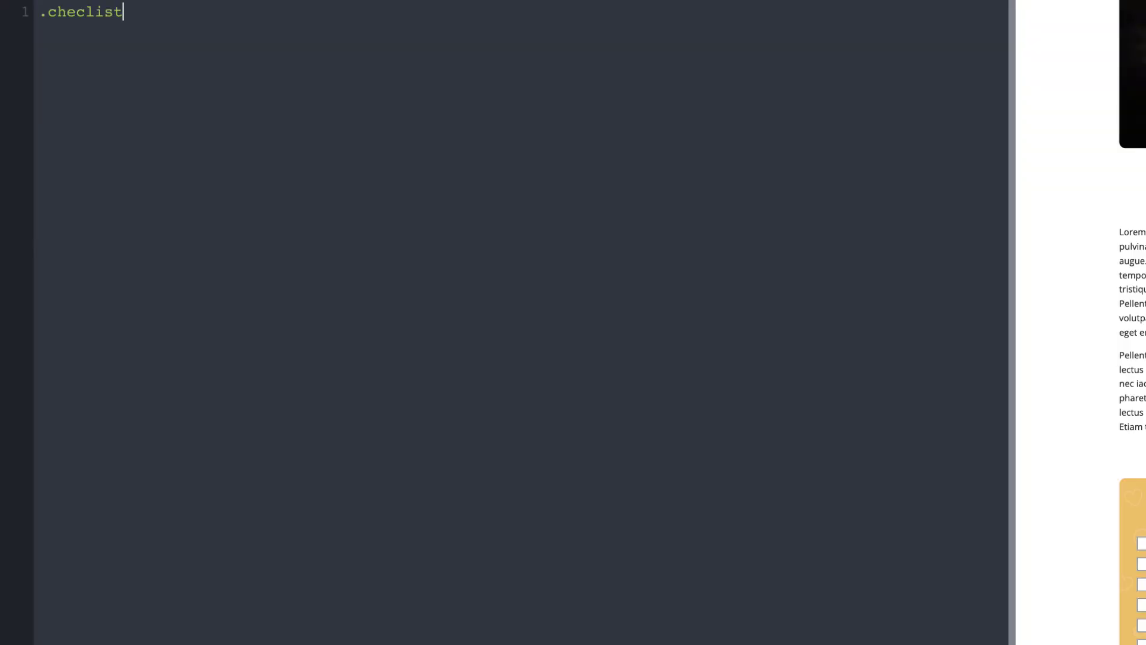
text(t-wrap__che)
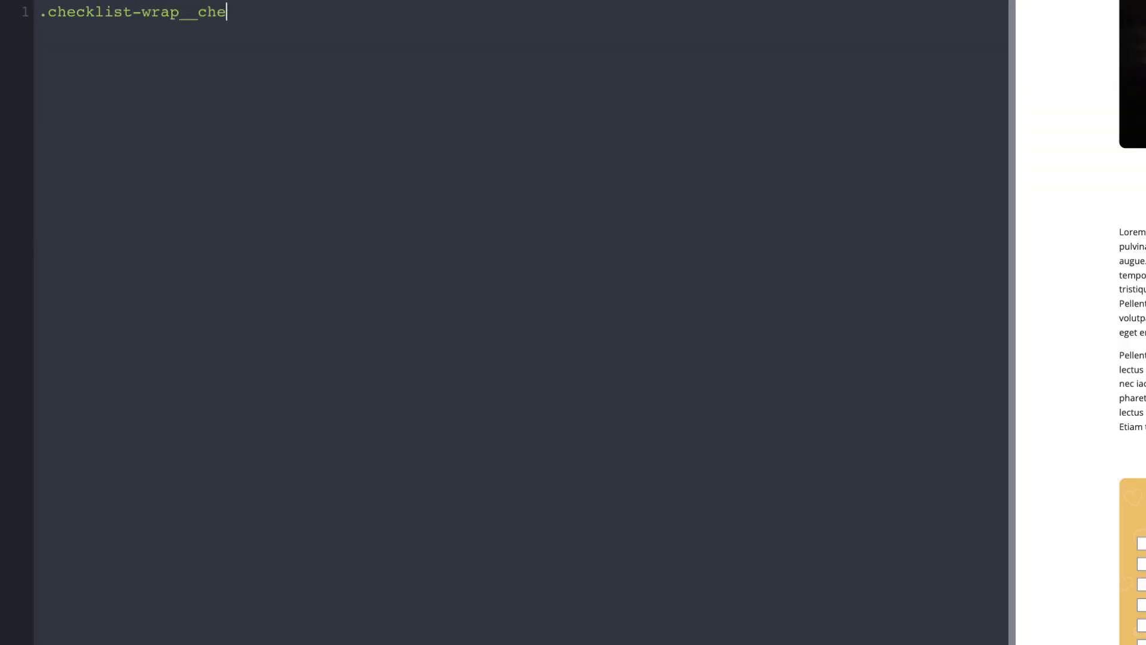
text(ckbox {)
key(Return)
text(display: none !i)
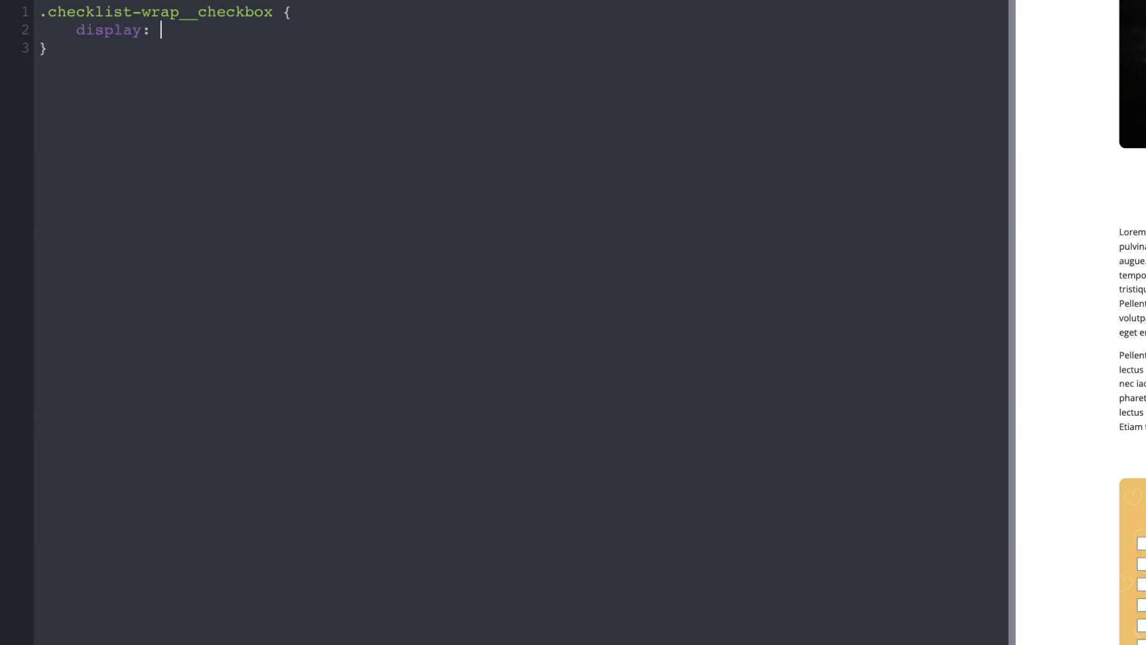
text(mportant)
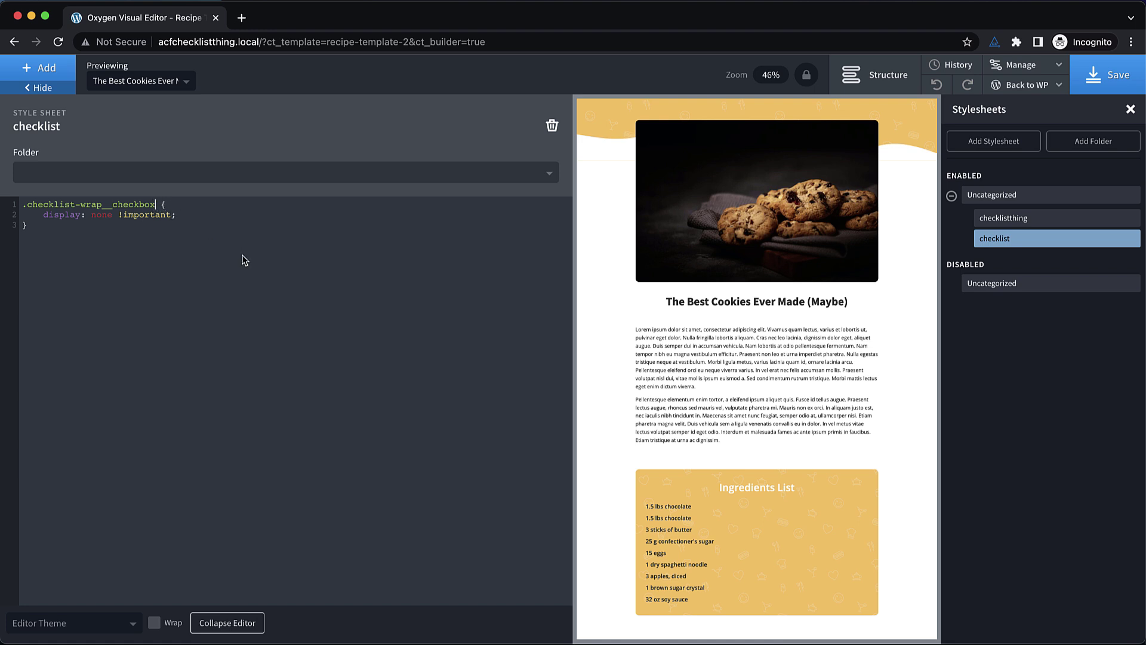
text(+)
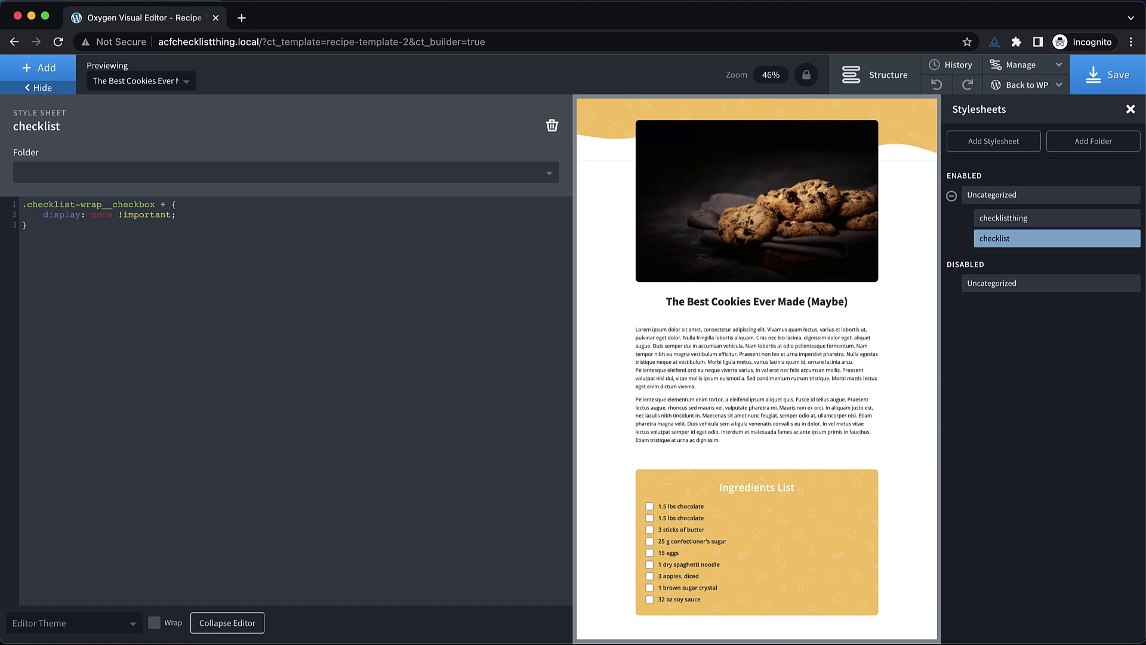
text( *)
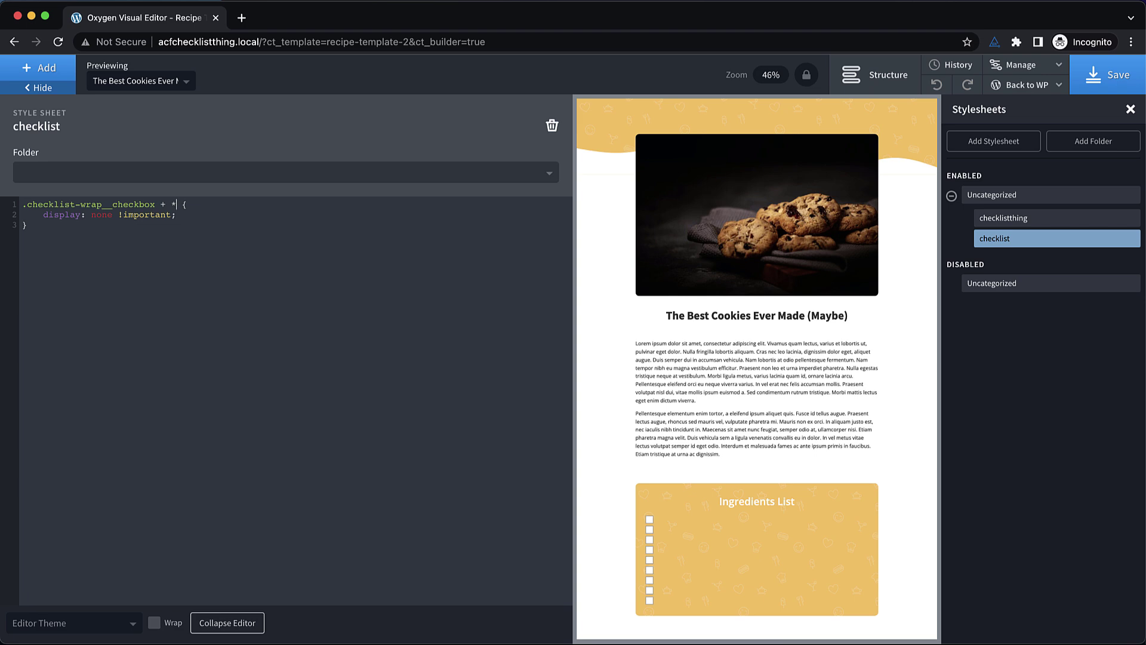
key(BackSpace)
text(.checklist-)
text(wrap__)
text(ingredient-title)
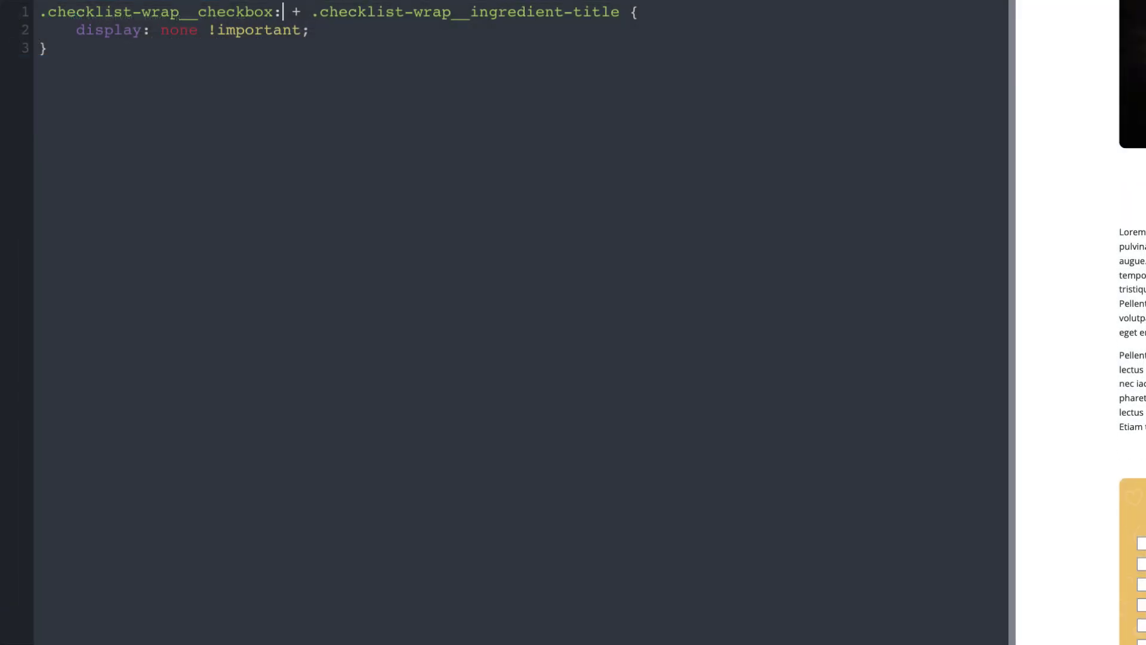
text(:checked)
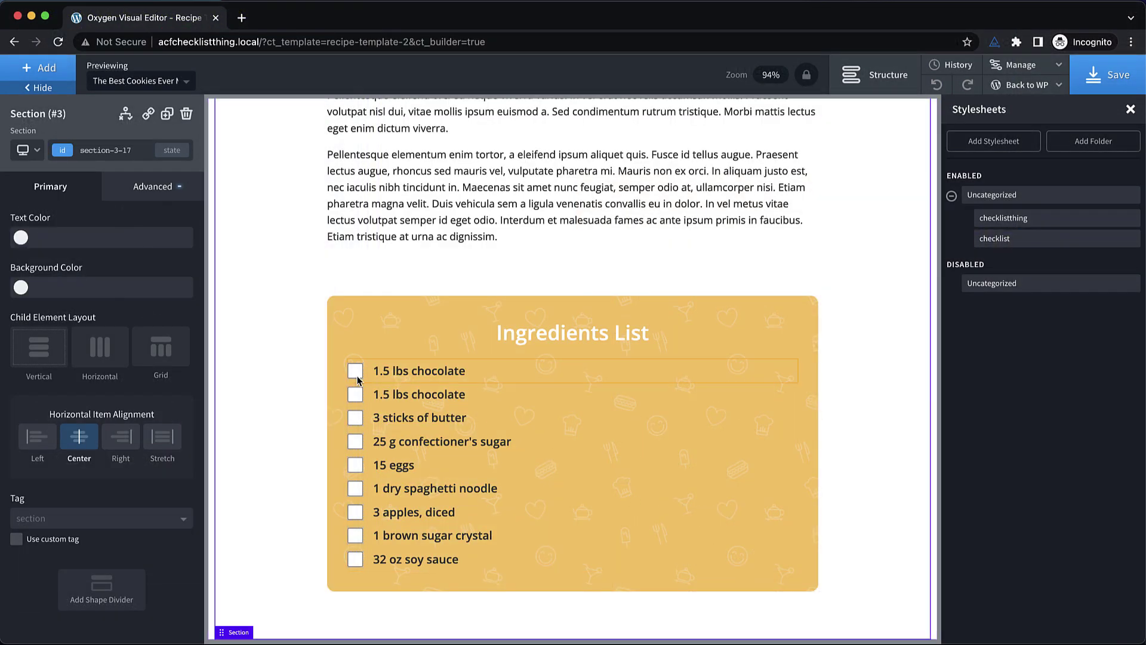
Replace display: none with text-decoration: line-through; in the checklist rule and save the template.
click(354, 372)
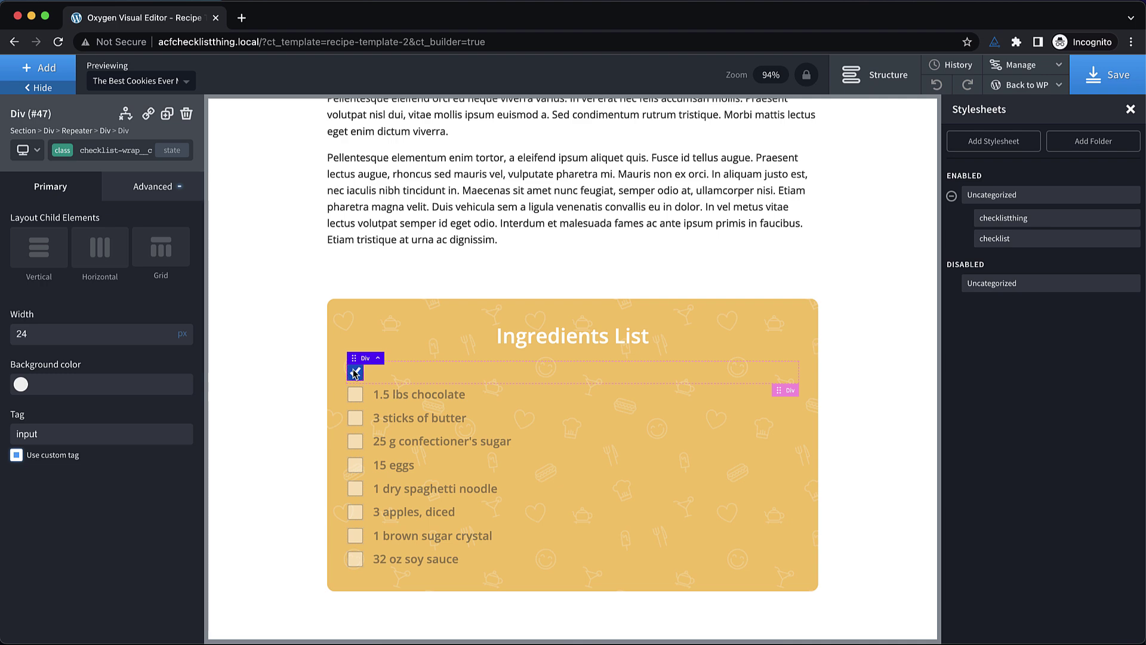
click(1056, 238)
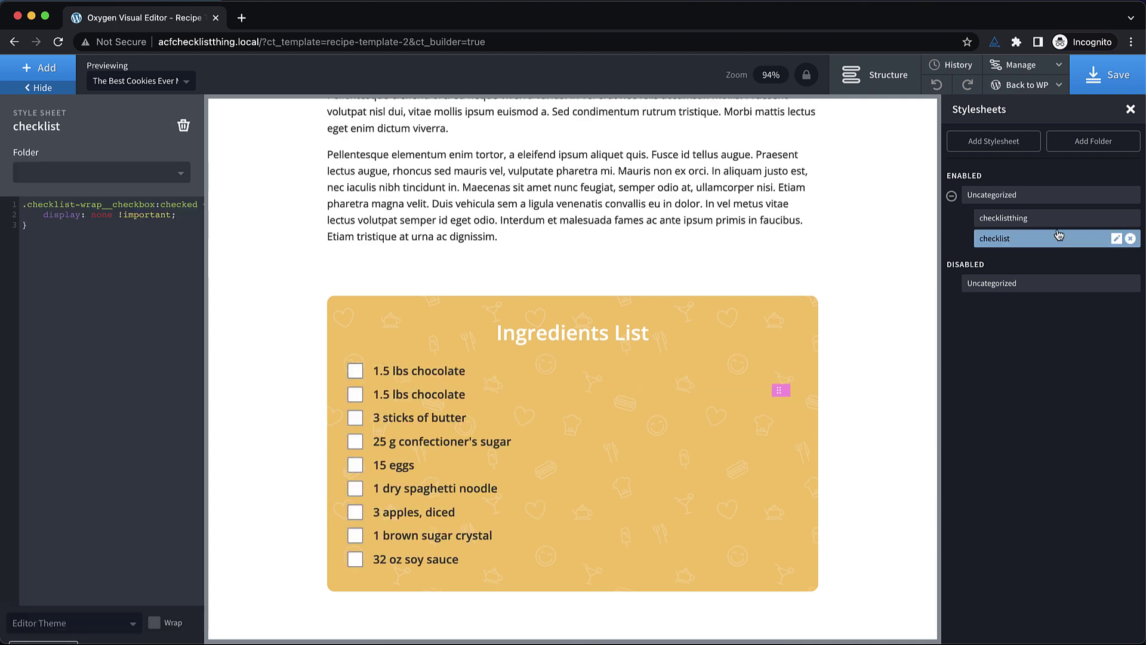
drag(186, 215, 43, 216)
text(text-de)
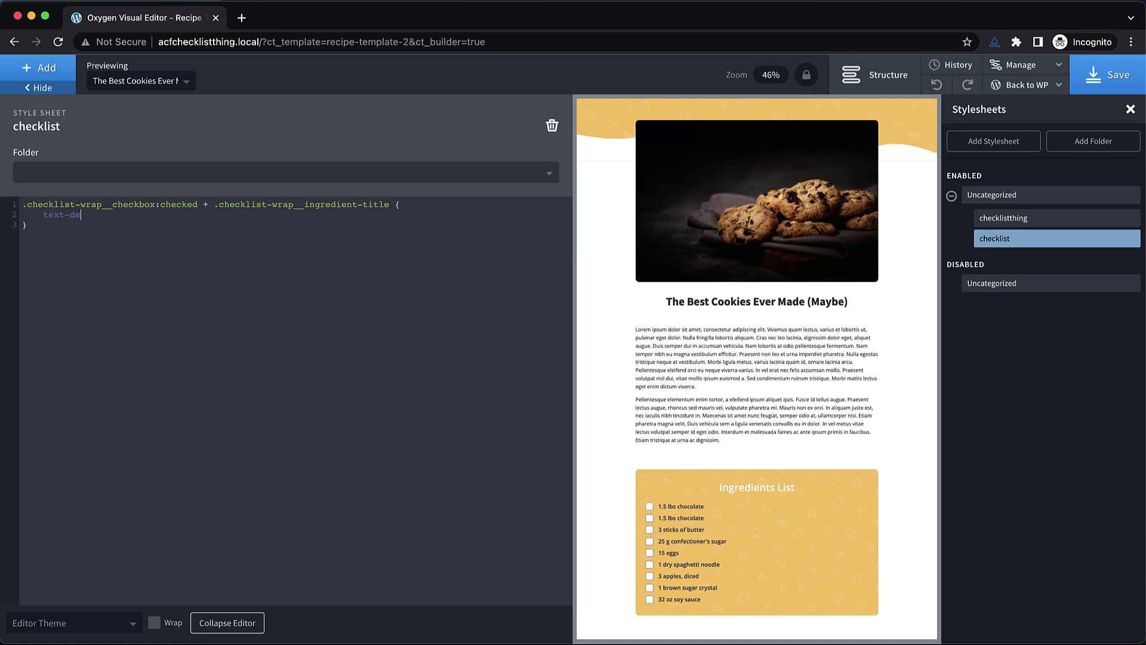
text(coration: line-through;)
click(1122, 75)
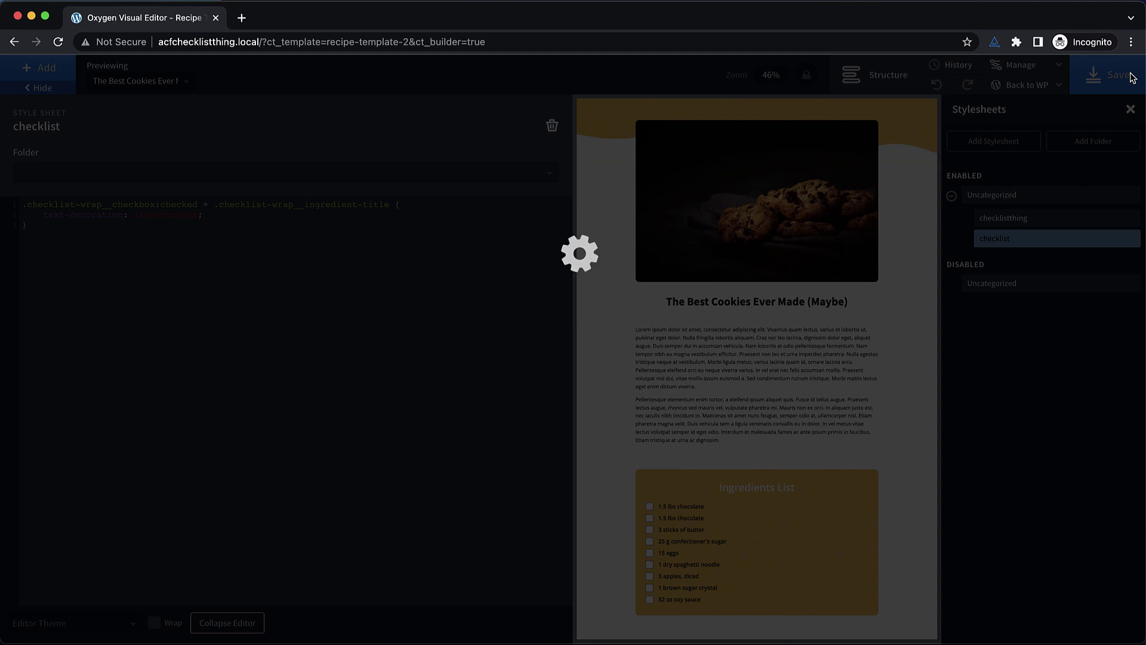
Open the recipe's front-end page in a new tab, look it over, and return to Oxygen.
mouse_move(1054, 92)
right_click(1022, 129)
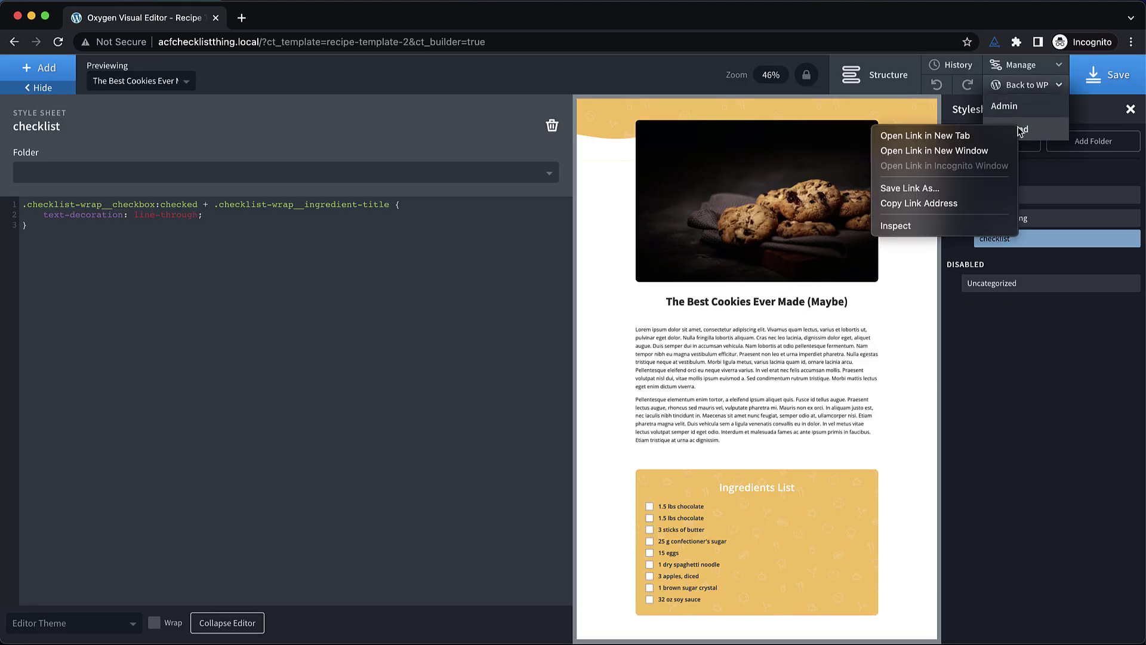
click(984, 136)
click(302, 24)
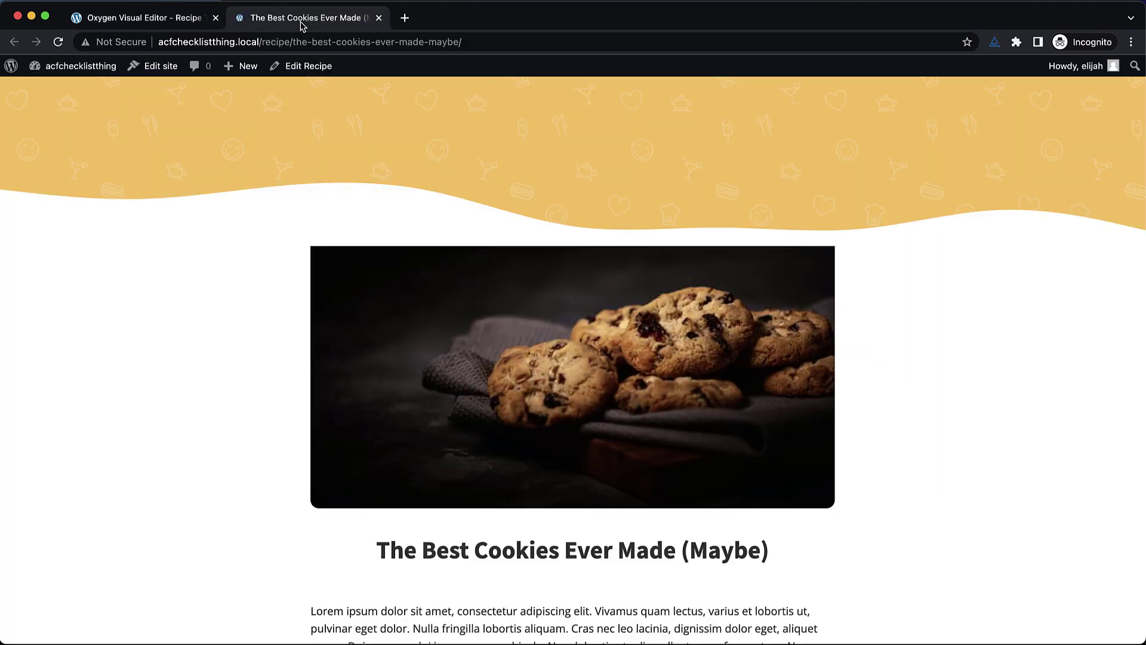
scroll(893, 181, down, 3)
scroll(893, 181, up, 3)
click(166, 20)
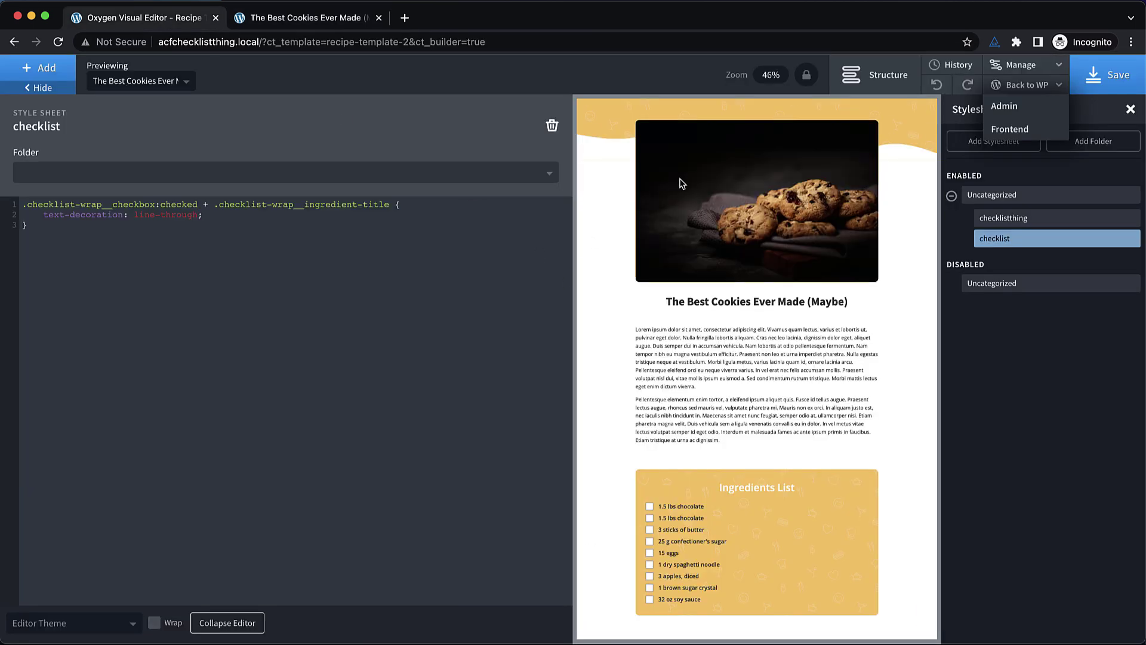
click(678, 183)
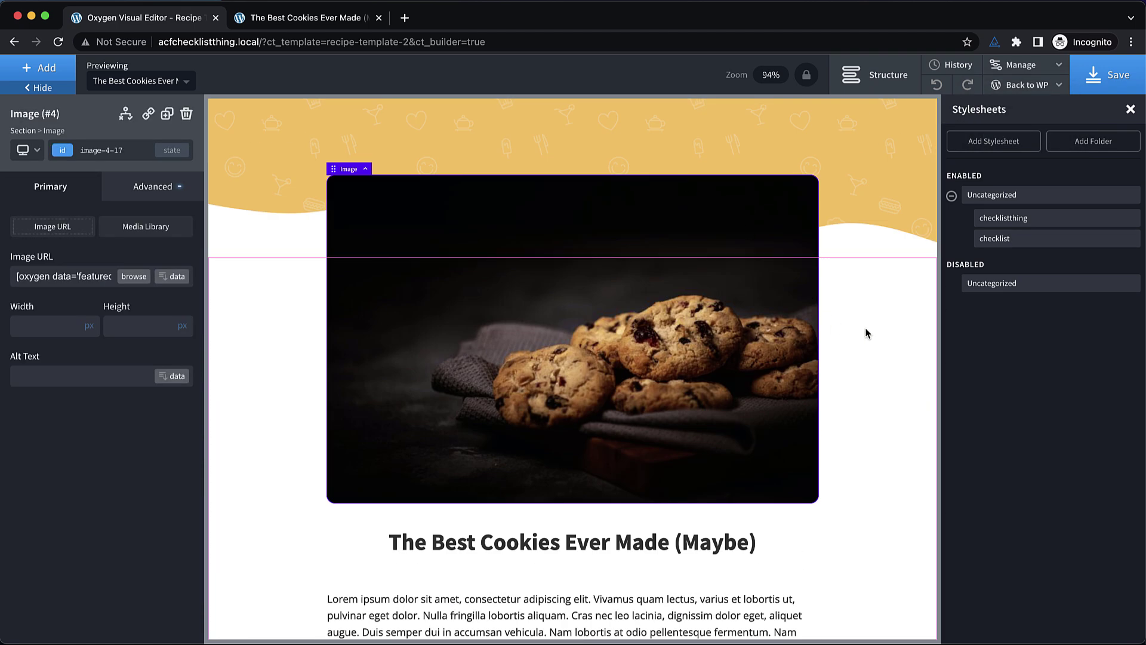
Set the cookie image's Advanced > Layout Z-index to 100.
click(865, 331)
click(153, 186)
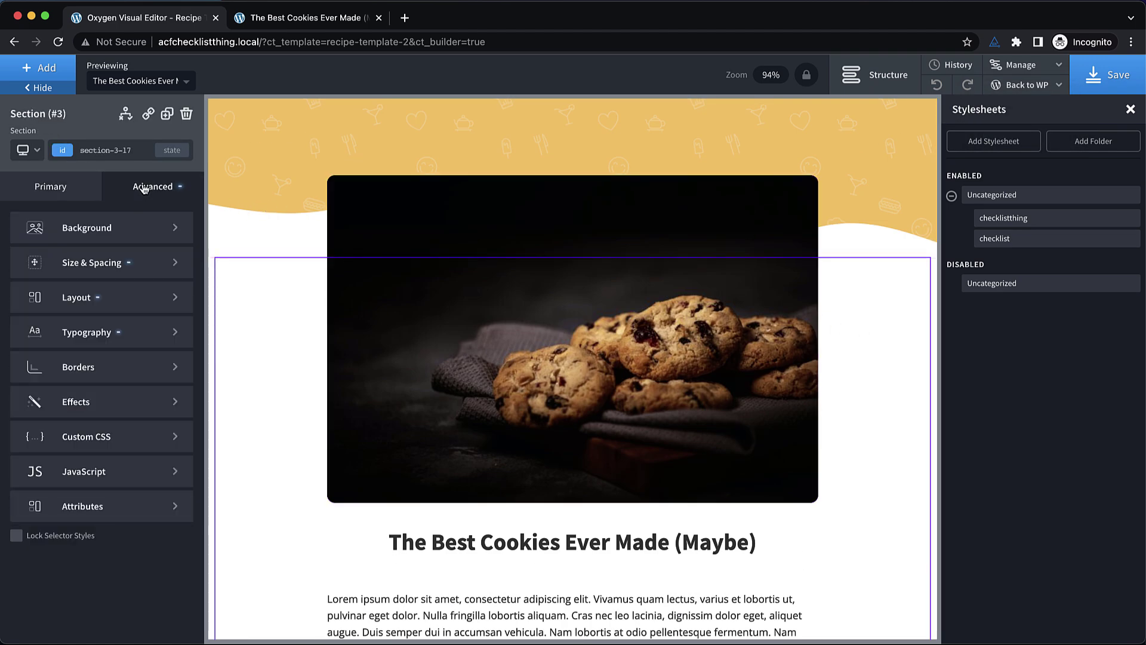
click(113, 295)
scroll(114, 308, down, 5)
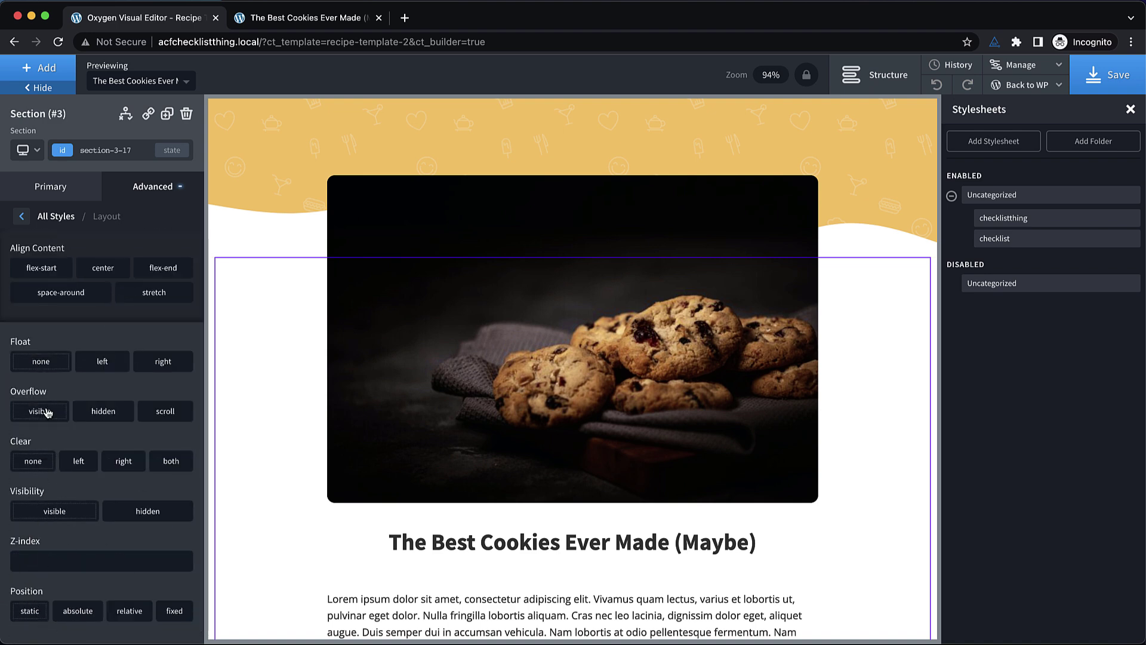
click(681, 328)
click(177, 191)
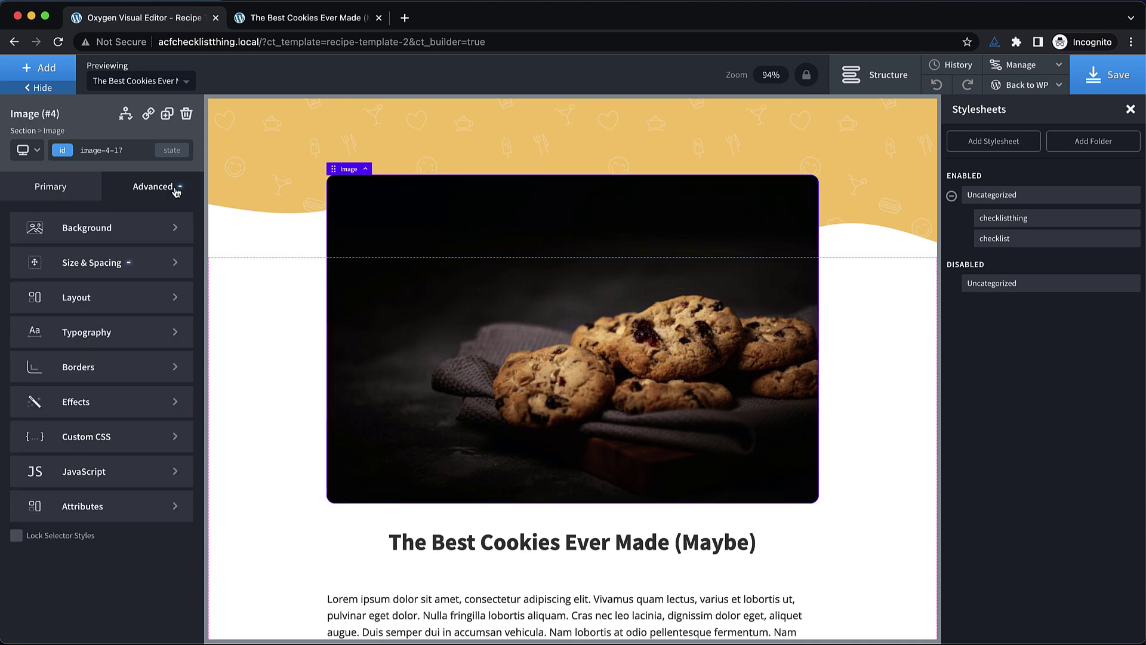
click(123, 302)
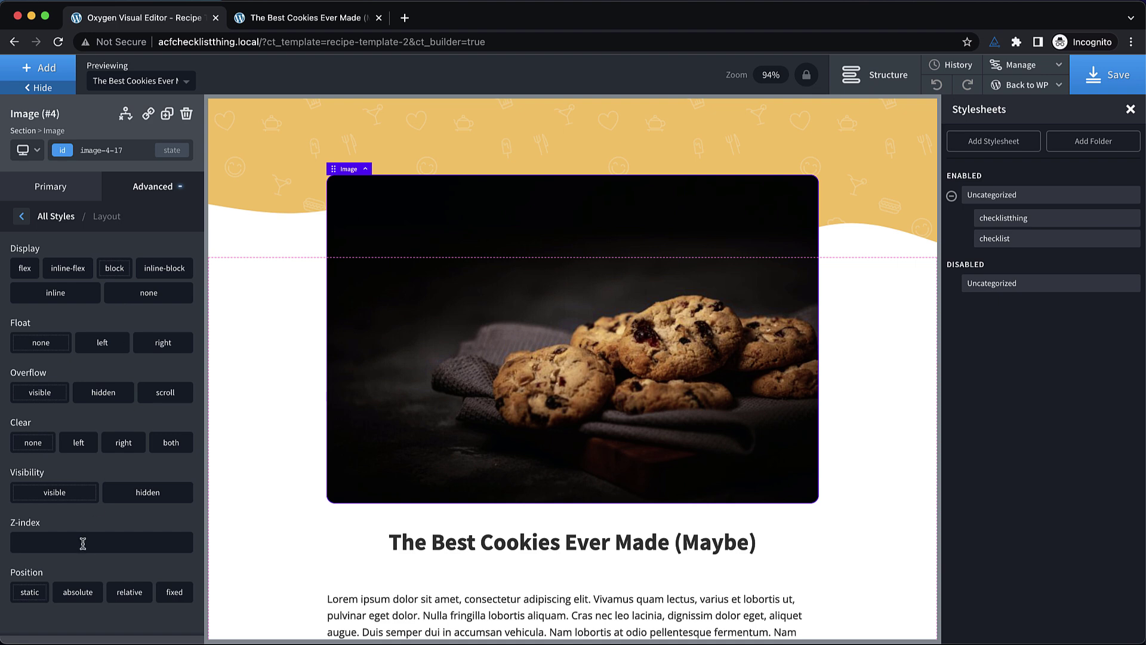
text(100)
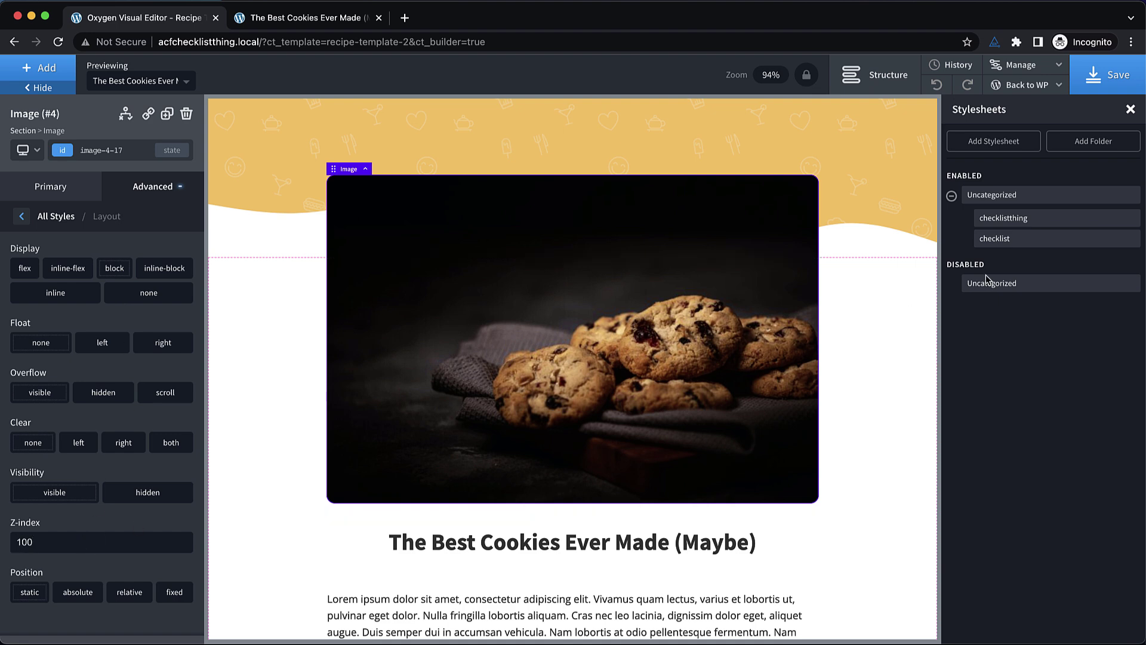
Reload the front-end recipe page and scroll down to the Ingredients List.
click(307, 18)
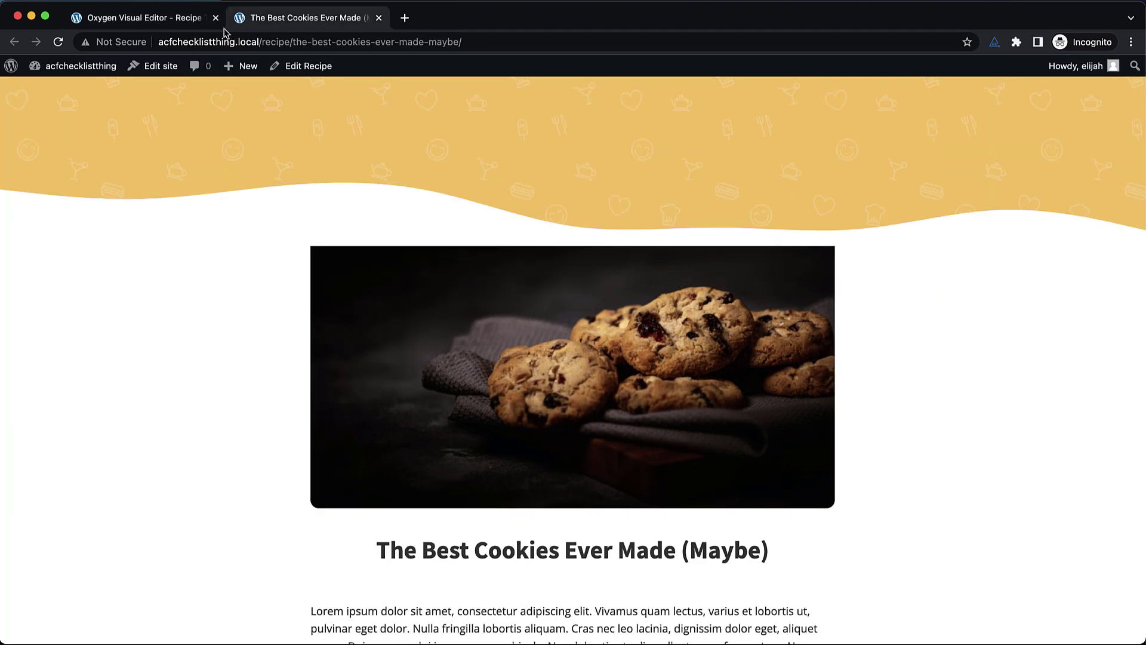
click(58, 42)
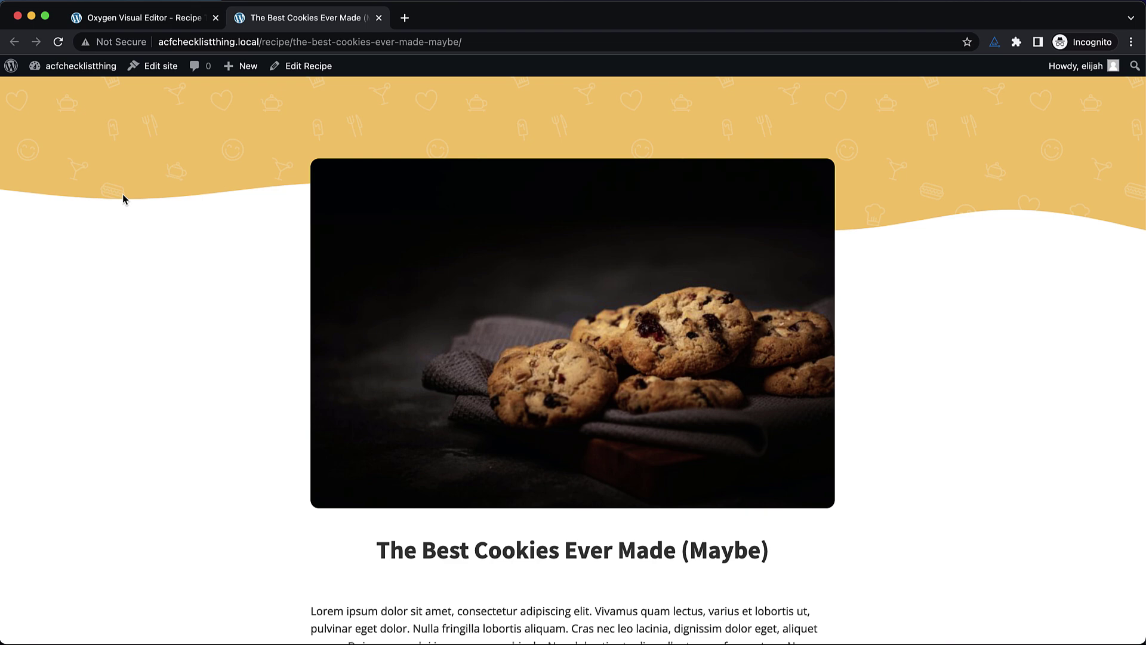
scroll(422, 222, down, 6)
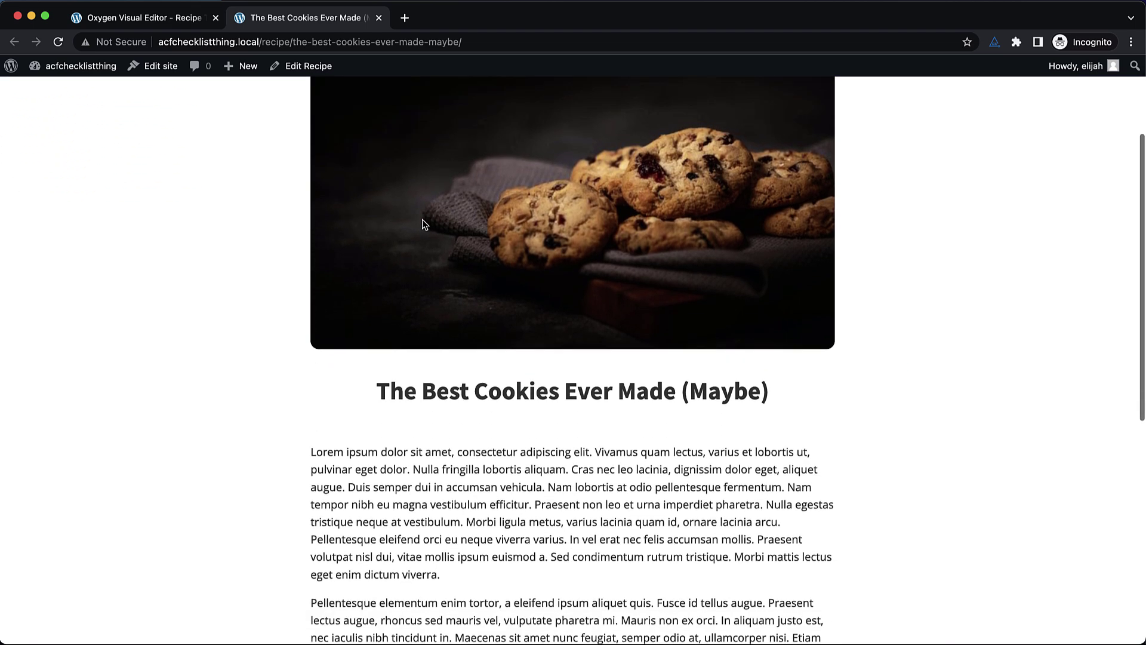
scroll(423, 220, down, 4)
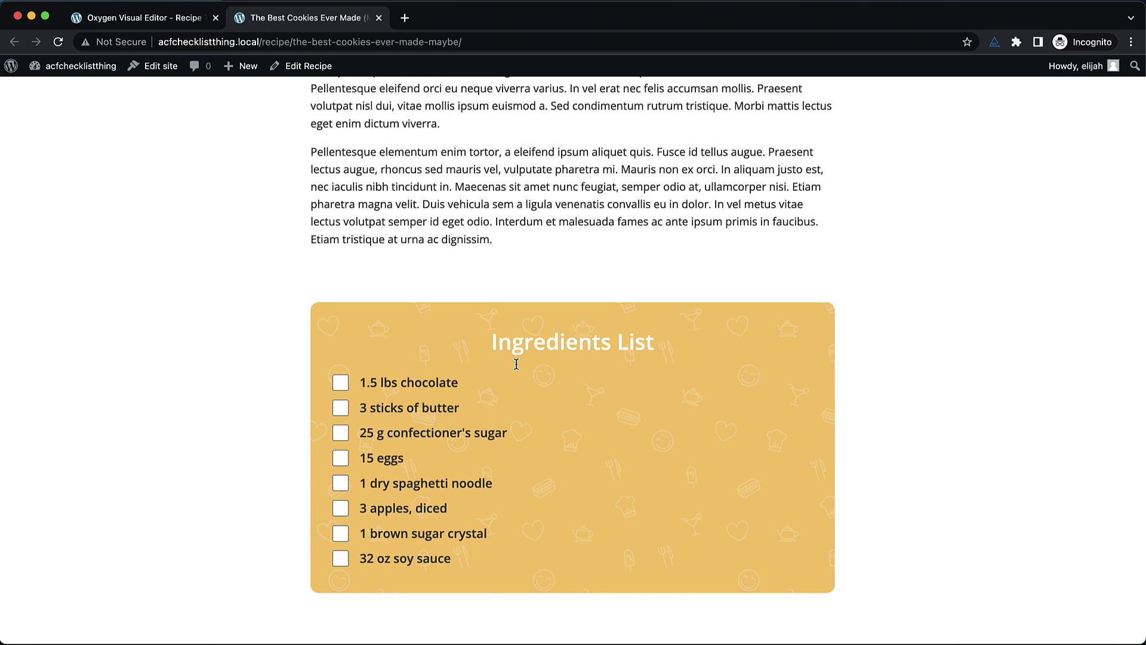
Tick each ingredient from 1.5 lbs chocolate through 32 oz soy sauce so all show struck through.
click(340, 385)
click(340, 407)
click(341, 433)
click(341, 457)
click(341, 483)
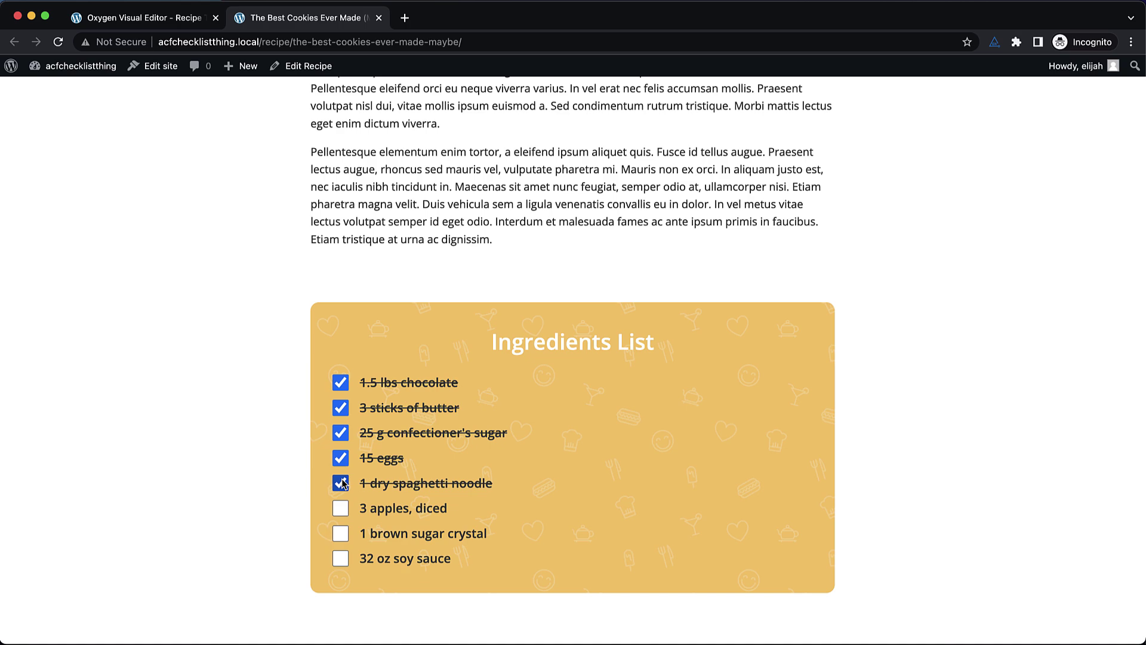
click(340, 508)
click(340, 533)
click(340, 558)
scroll(343, 559, up, 15)
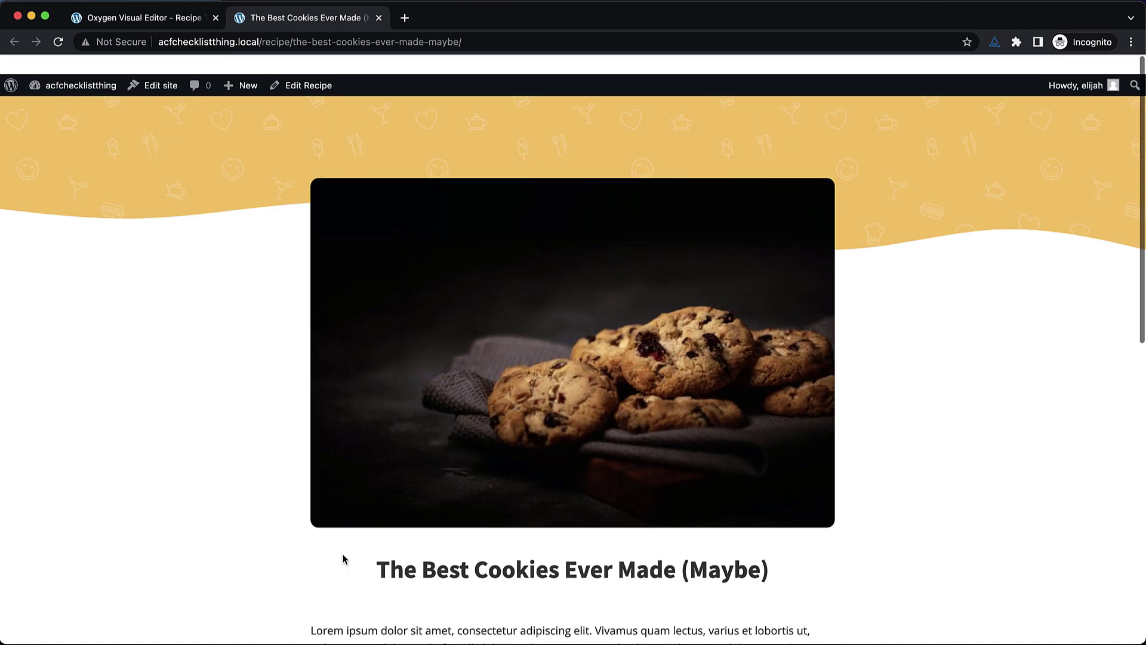